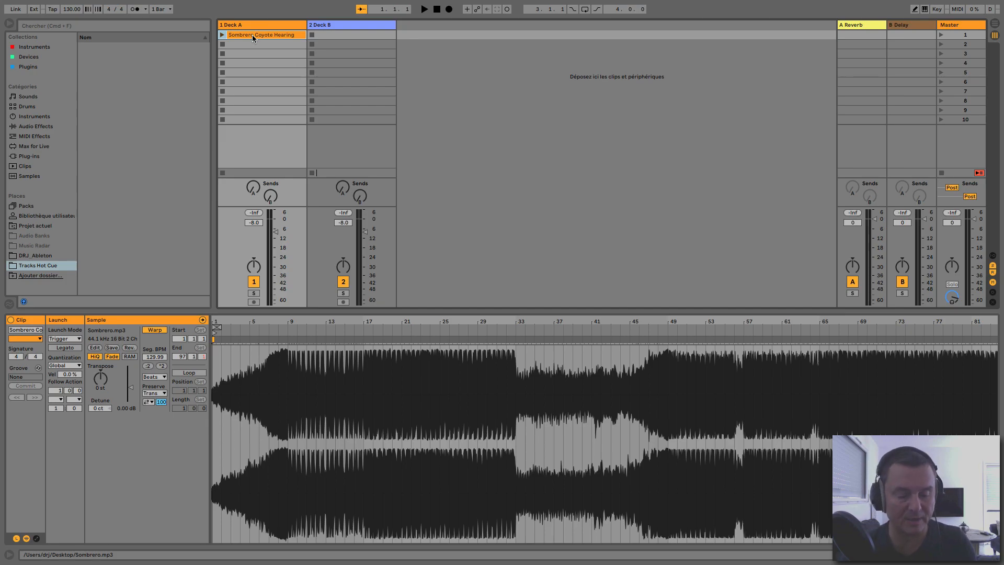
- Place the Sombrero Coyote Hearing clip at bar 1 of Deck A in the Arrangement view and restore arrangement playback
key("Tab")
left_click_drag(252, 35, 241, 74)
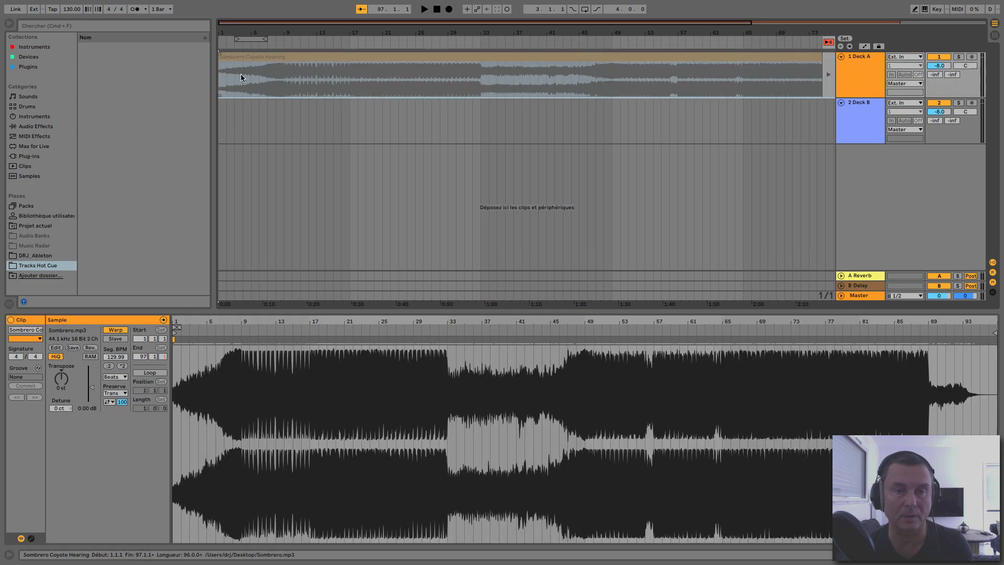
left_click(829, 43)
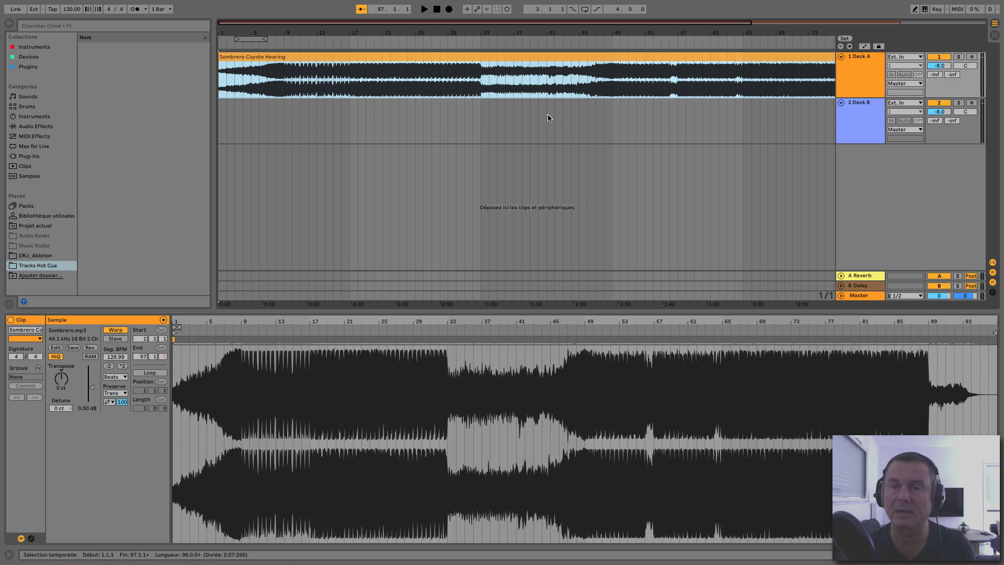
left_click_drag(487, 33, 406, 24)
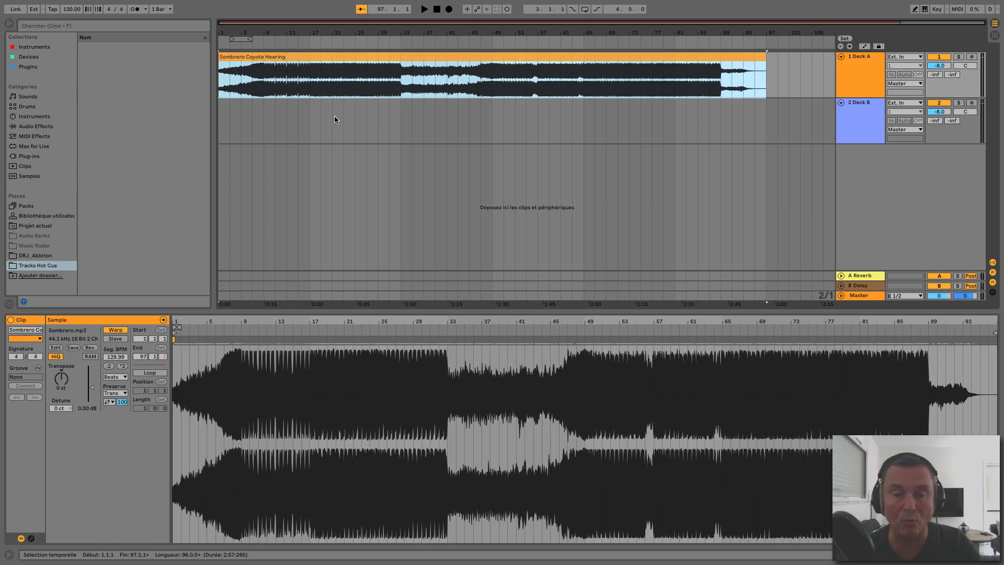
left_click(171, 9)
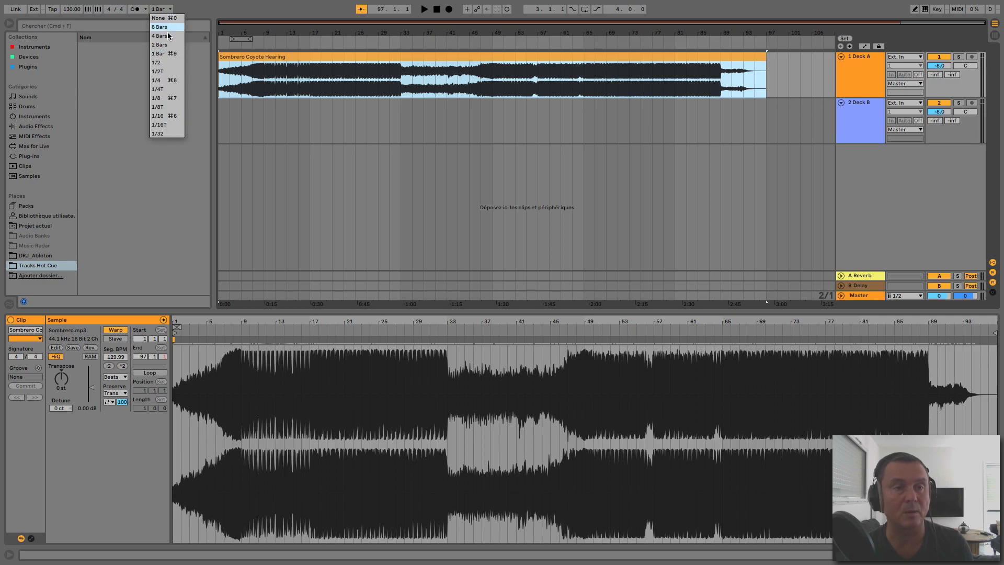
left_click(388, 171)
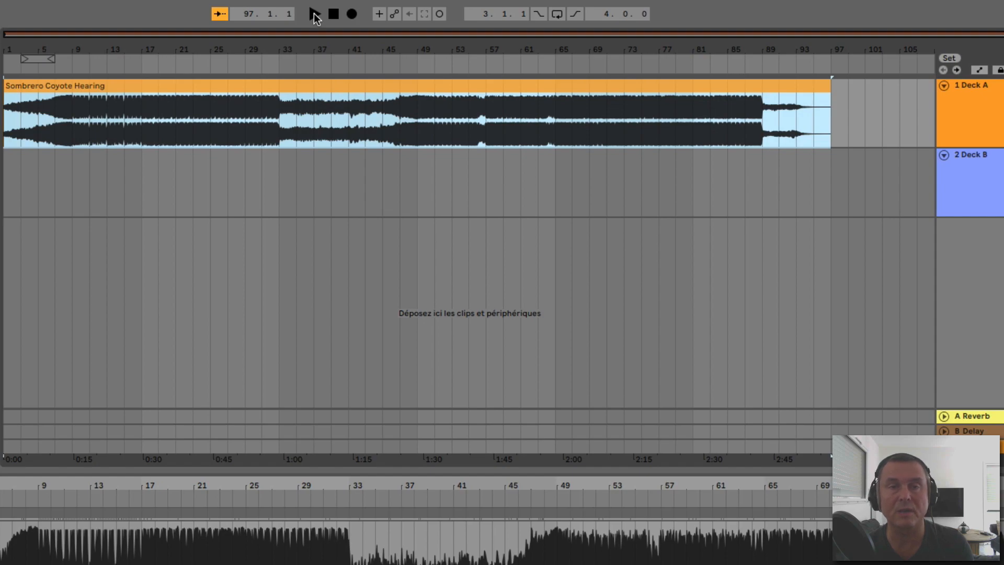
- Play short excerpts of the track from its start and from bars 17, 33 and 49
left_click(314, 15)
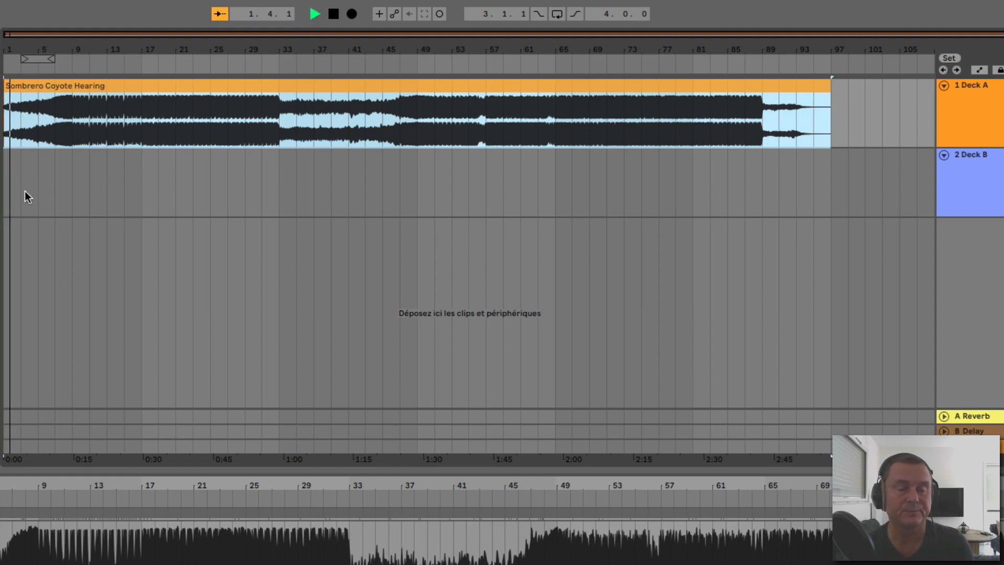
key("space")
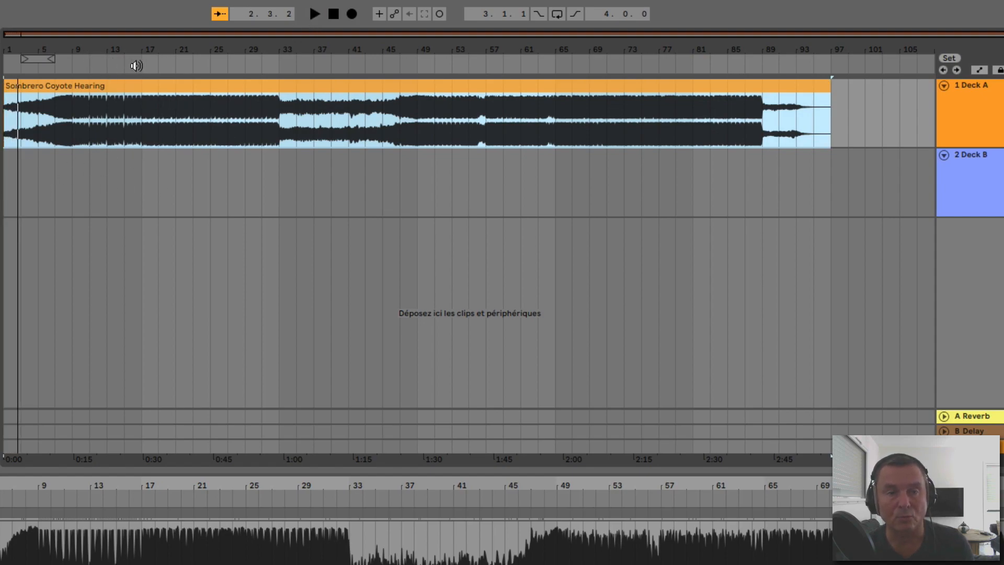
left_click(144, 61)
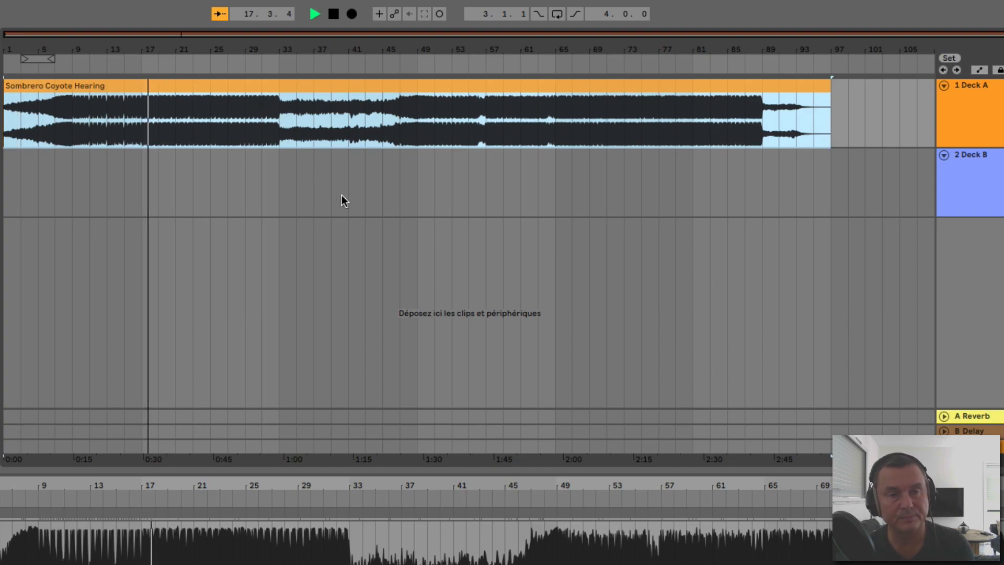
key("space")
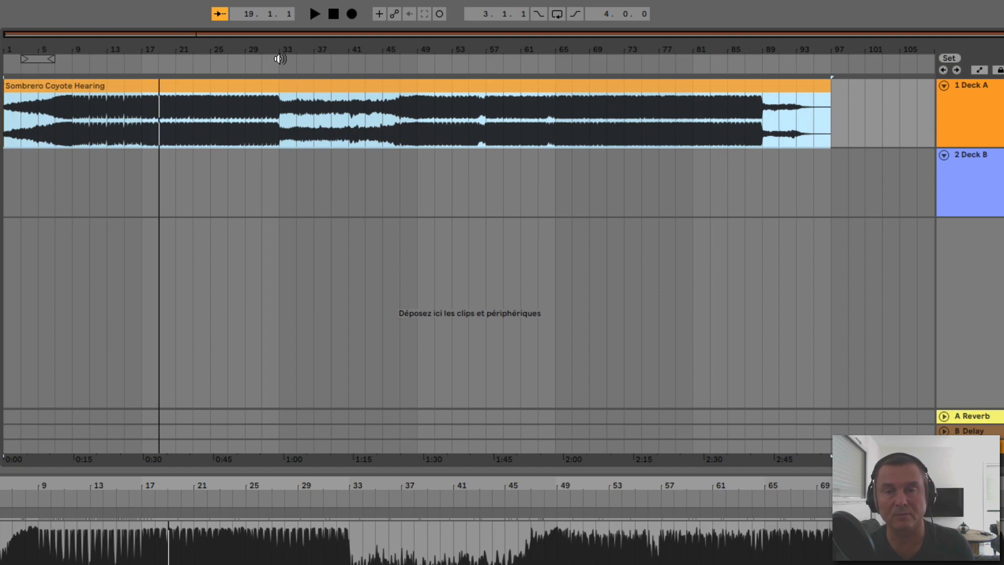
left_click(280, 58)
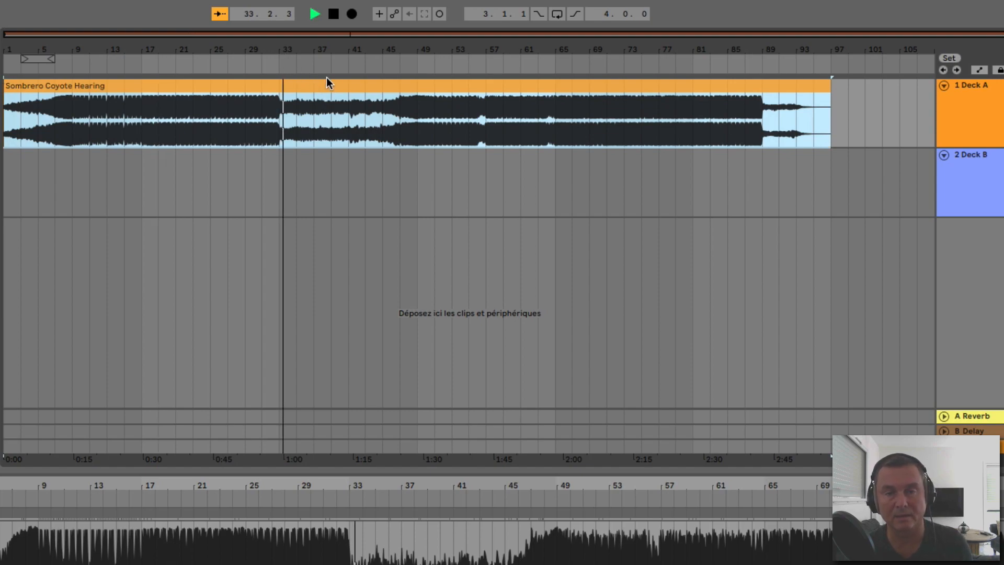
key("space")
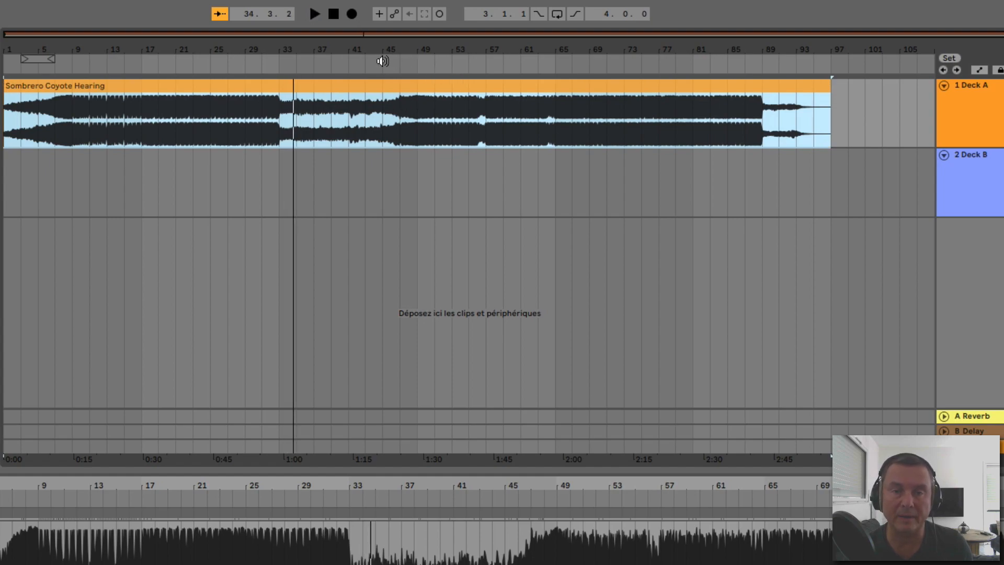
left_click(389, 61)
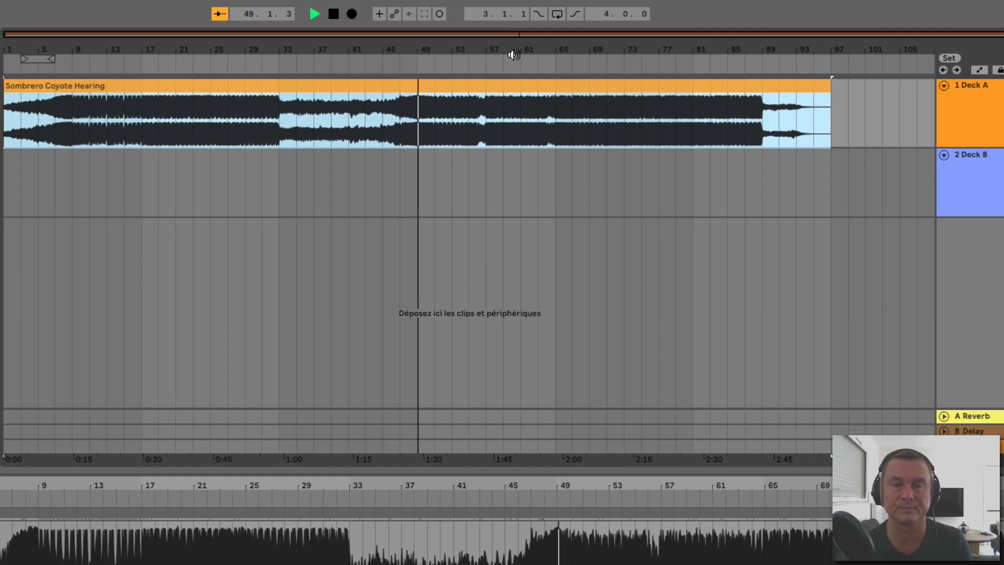
left_click(741, 82)
key("space")
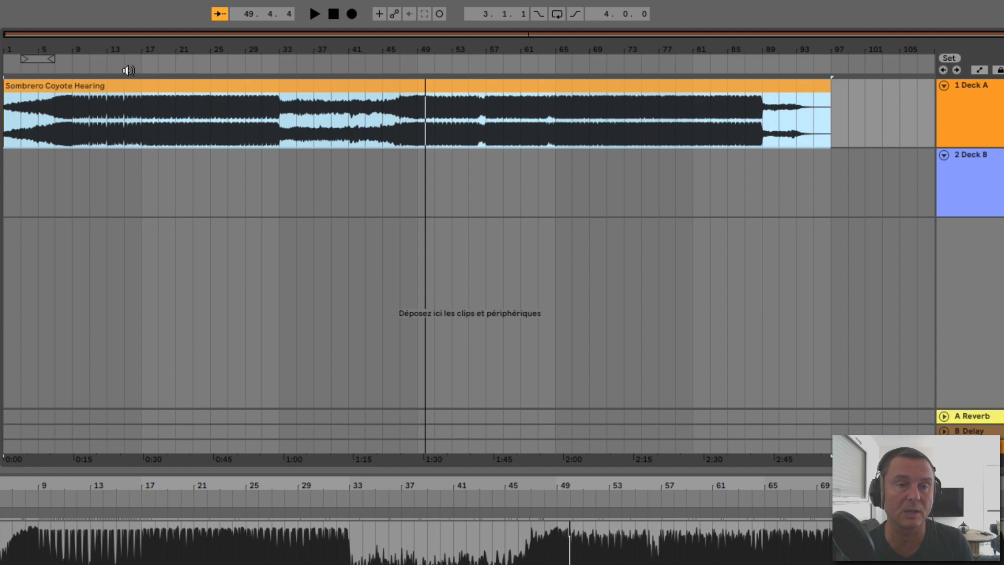
- Add locators at bars 33 and 45 of the arrangement, keeping their default names
right_click(278, 63)
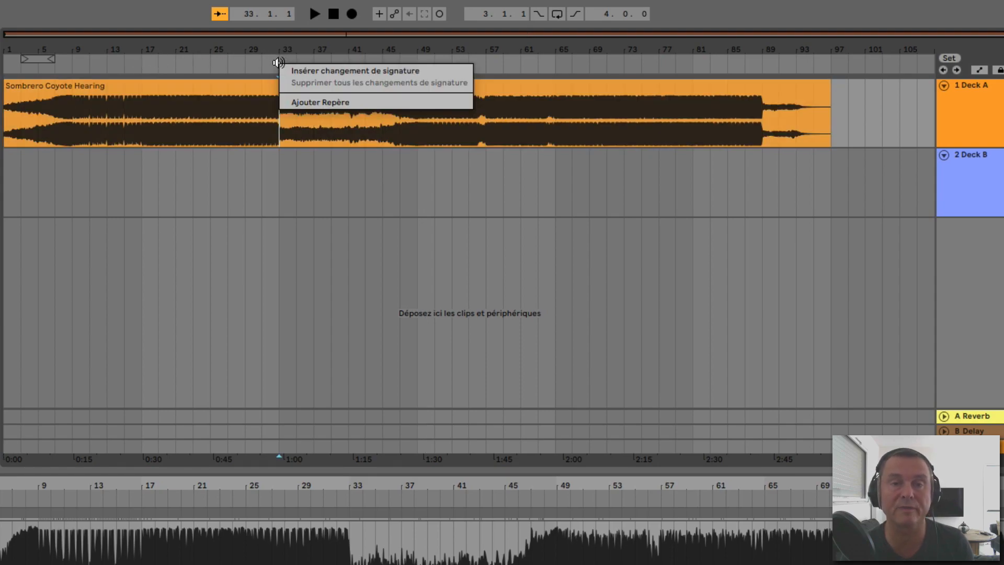
left_click(320, 103)
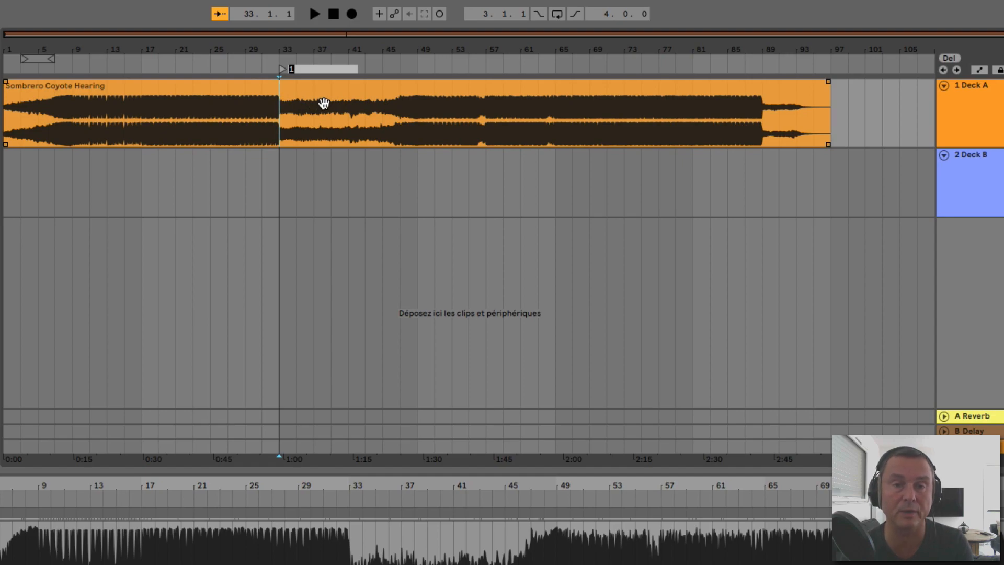
left_click(280, 108)
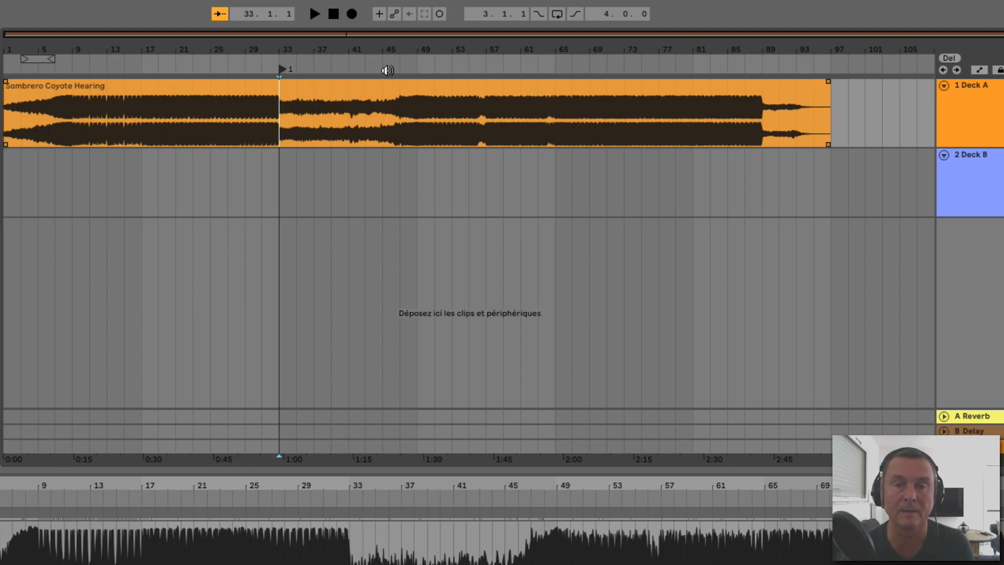
left_click_drag(381, 48, 382, 82)
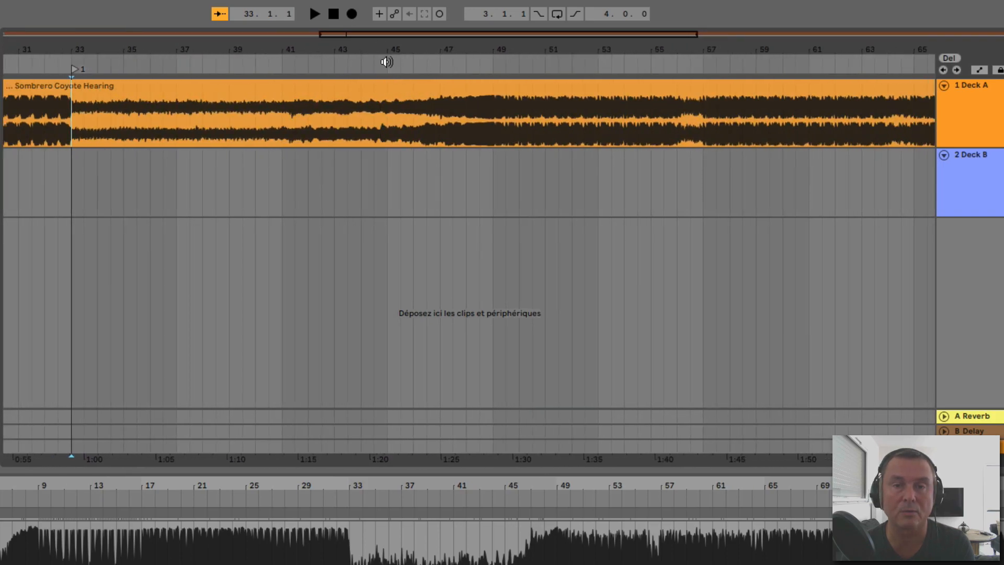
right_click(387, 63)
left_click(419, 102)
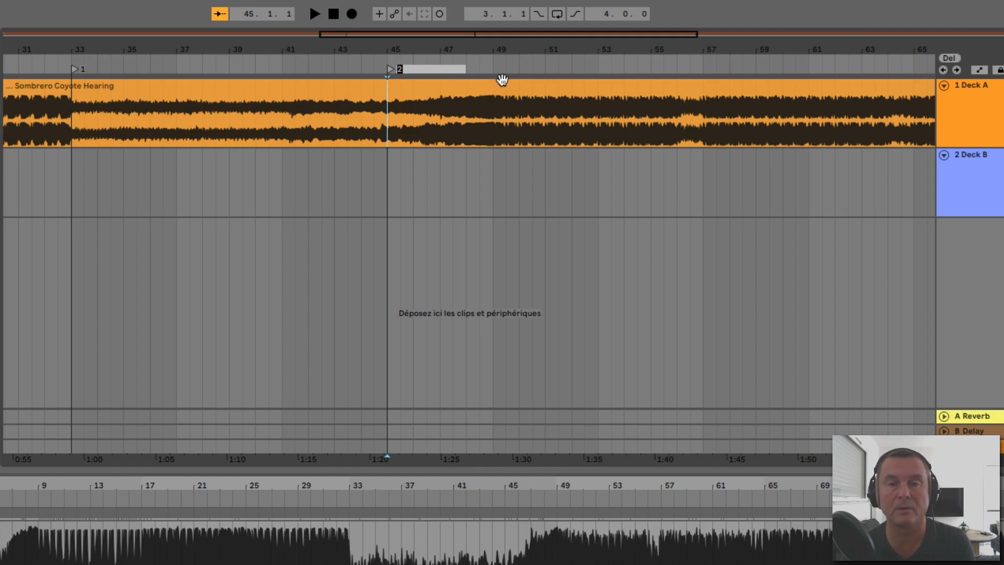
key("Return")
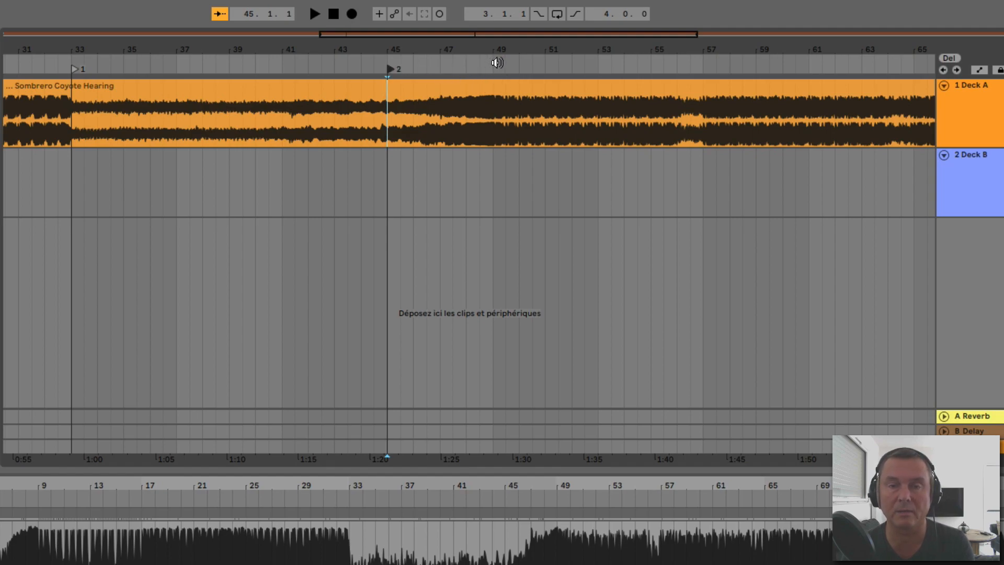
- Add two more locators with default names at bars 53 and 56
right_click(597, 63)
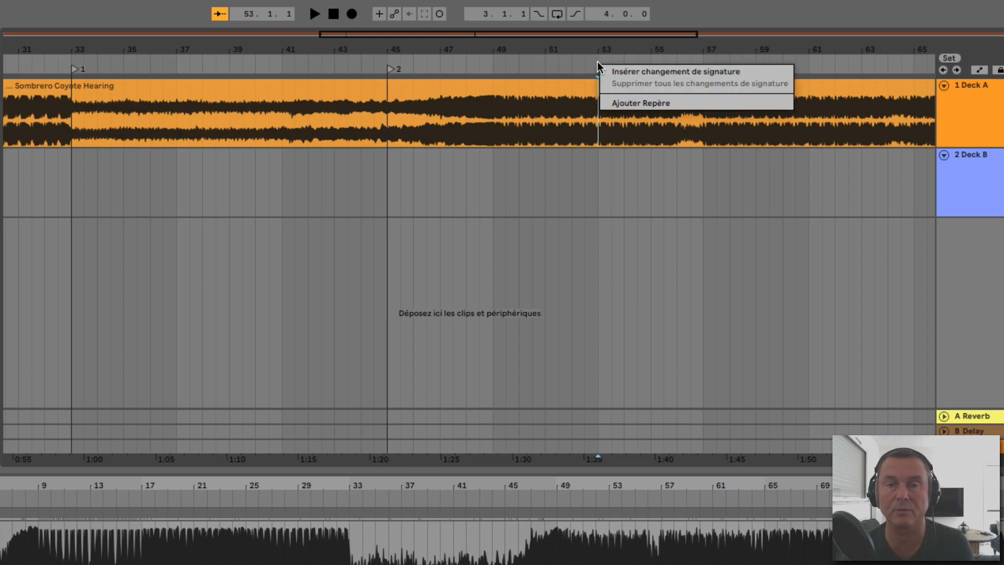
left_click(614, 101)
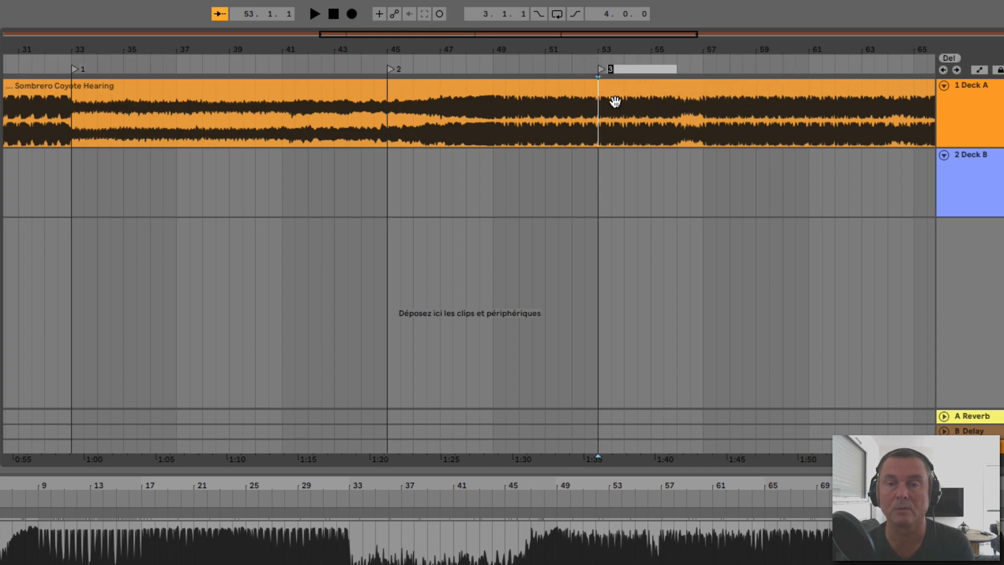
right_click(679, 64)
left_click(700, 102)
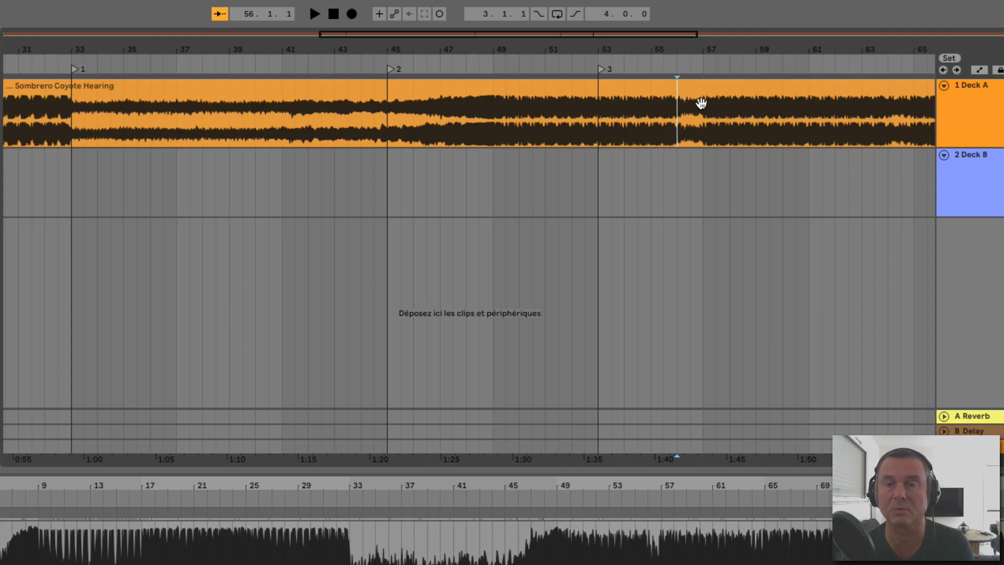
left_click_drag(489, 51, 424, 58)
left_click(573, 122)
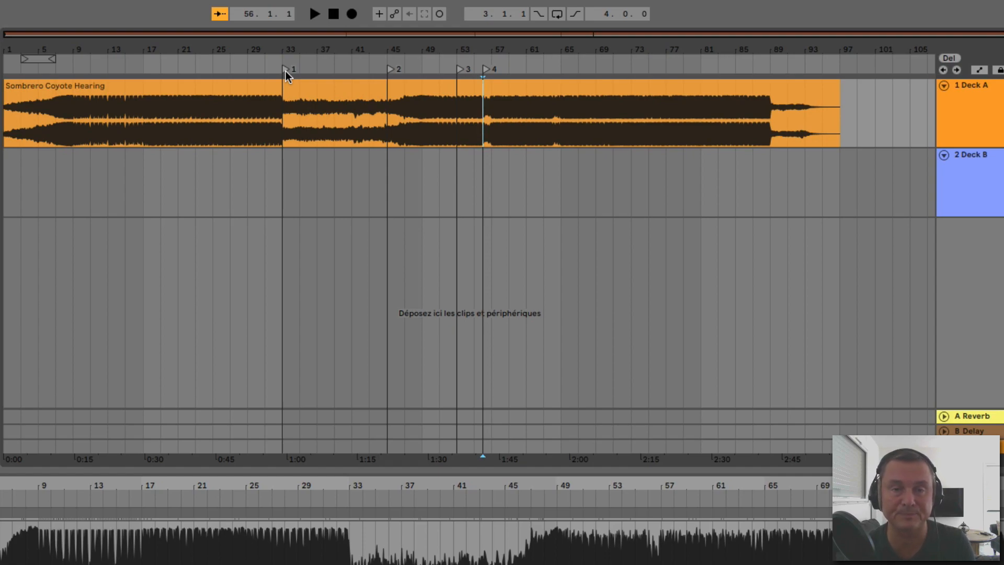
- Play the arrangement, jump live to locators 1, 2 and 3 in turn, and stop playback
left_click(314, 15)
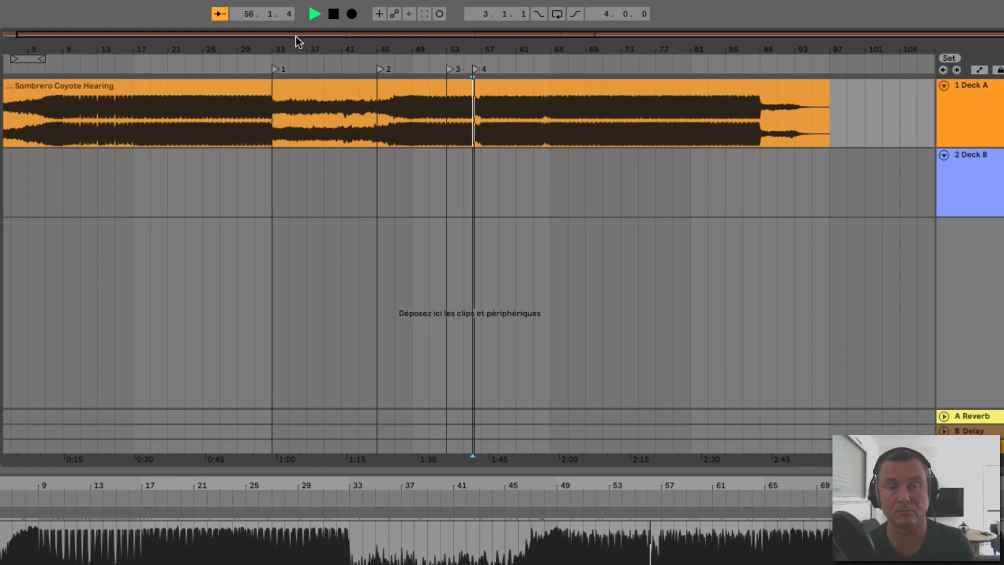
left_click(275, 70)
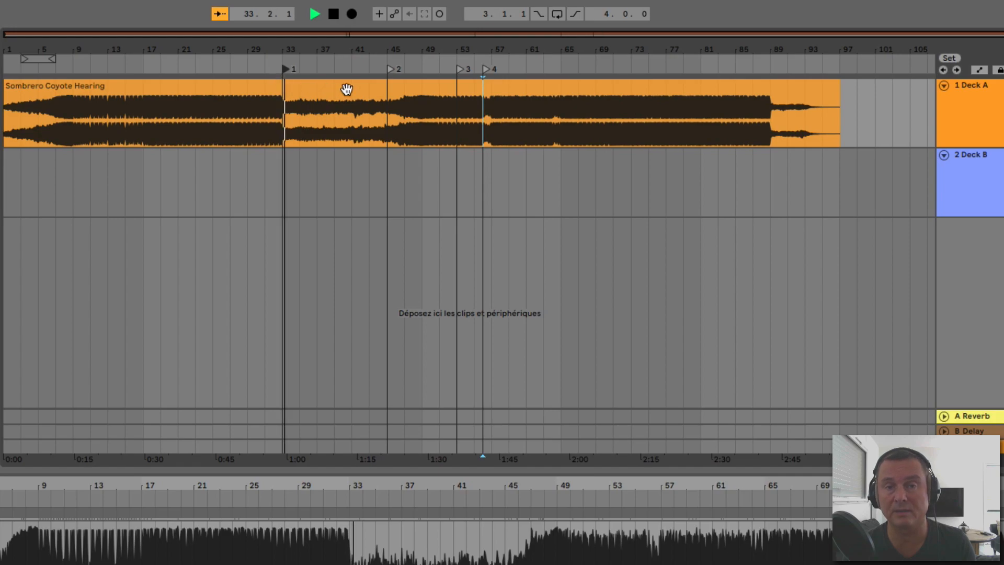
left_click(391, 70)
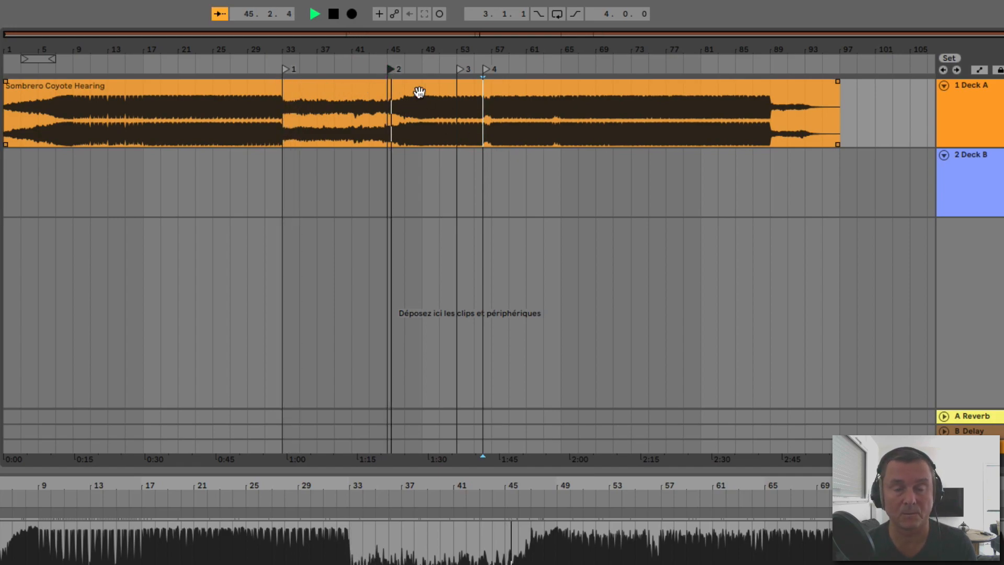
left_click(459, 70)
key("space")
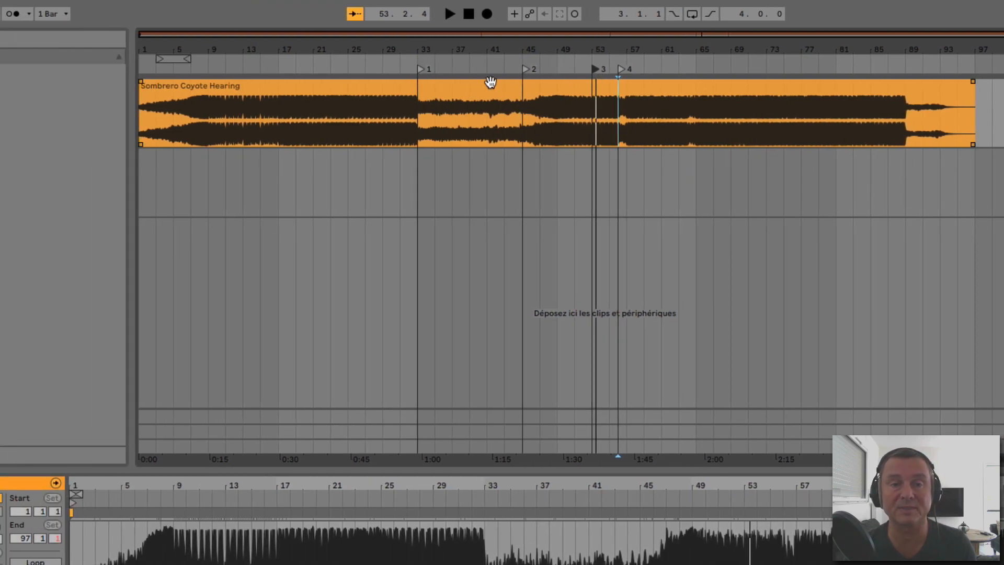
- Set the global quantization to 1/2 and test live jumps from locator 1 to locators 2 and 3
left_click(65, 15)
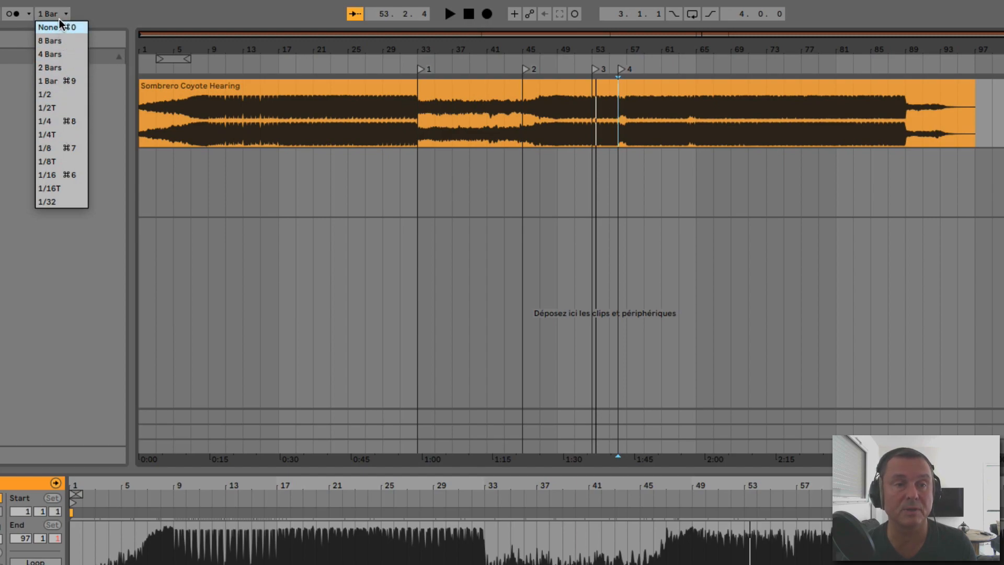
left_click(58, 95)
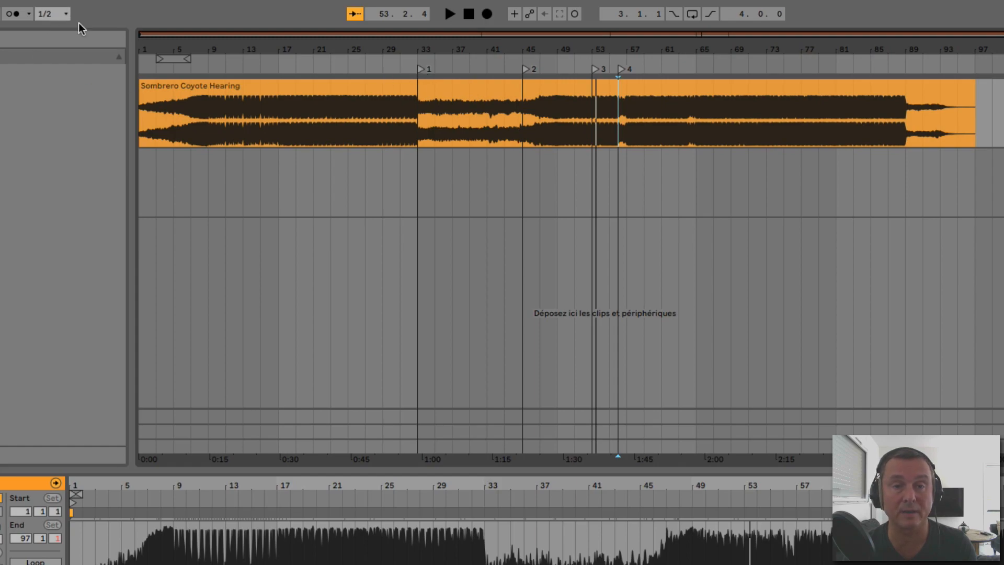
left_click(419, 68)
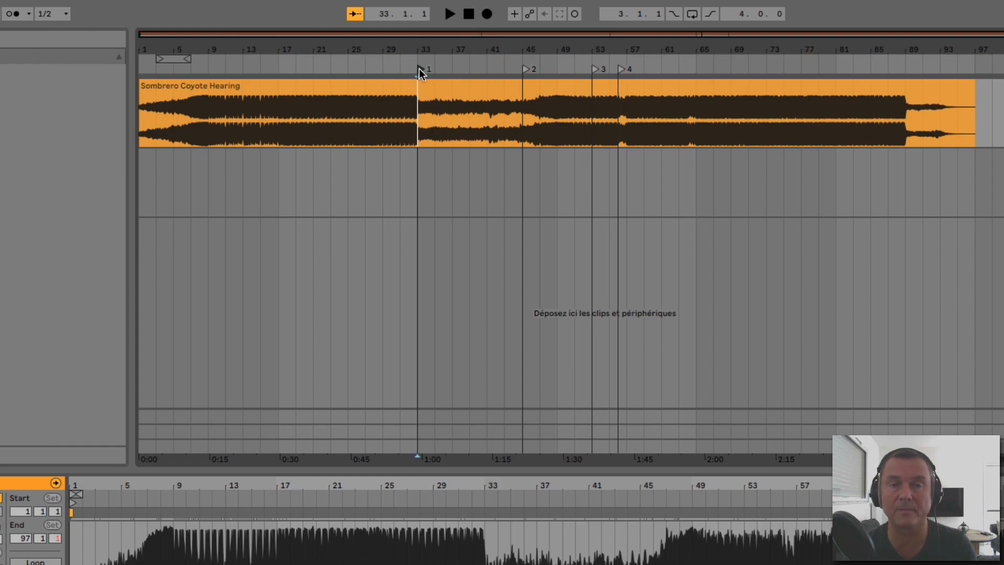
left_click(526, 70)
left_click(594, 70)
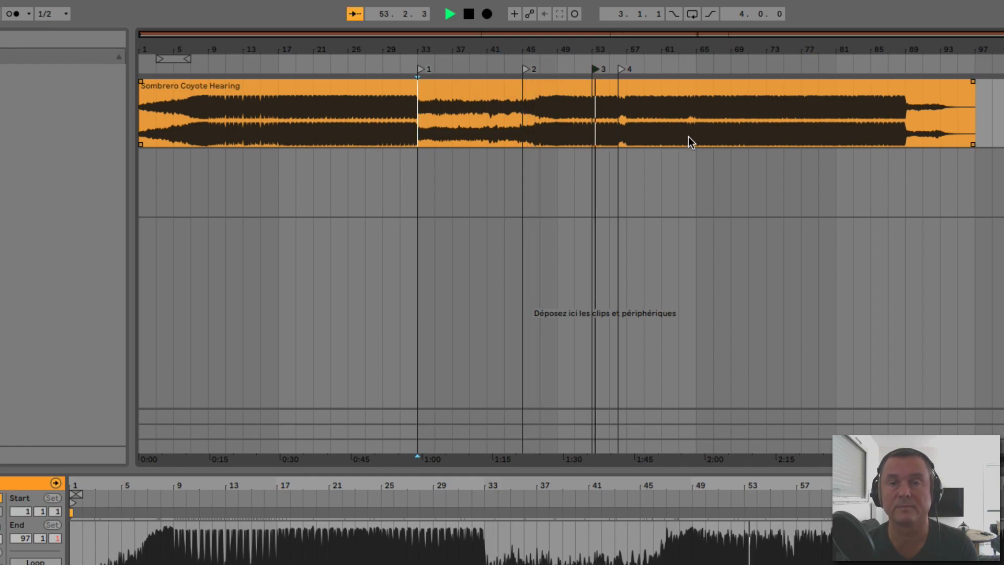
key("space")
- Set the global quantization to 1/4 and test live jumps from locator 1 to locators 2 and 3
left_click(58, 15)
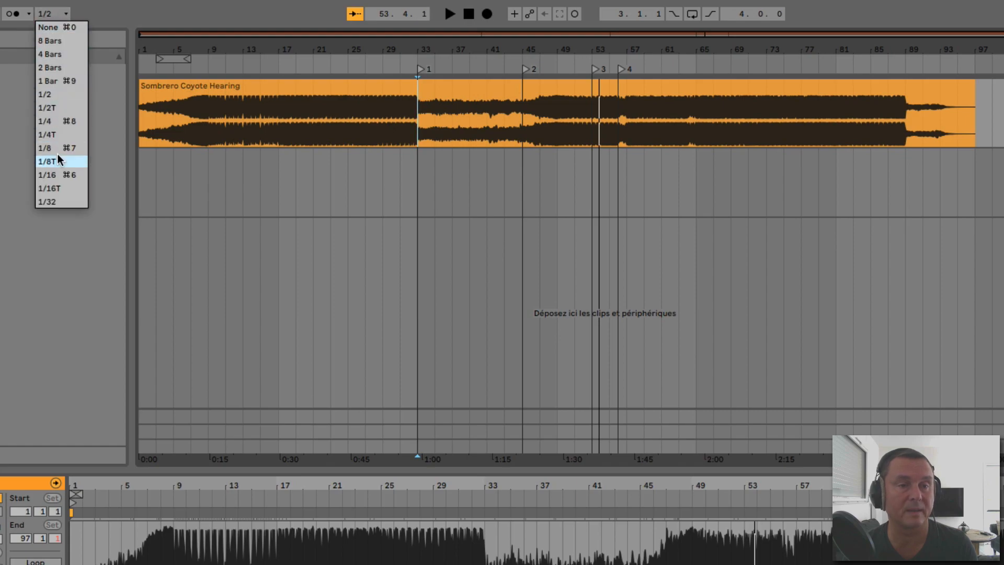
left_click(52, 122)
key("space")
left_click(526, 69)
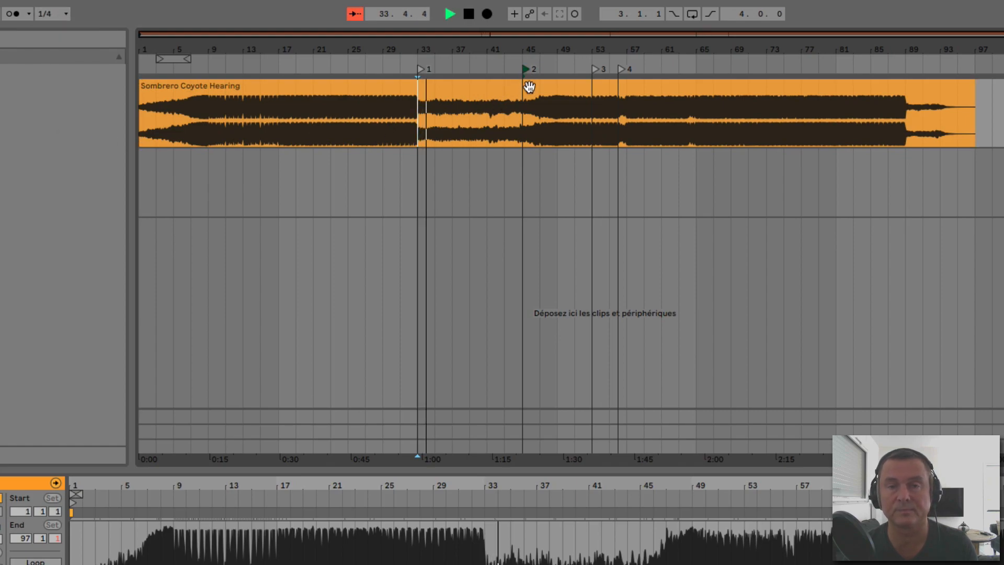
left_click(596, 69)
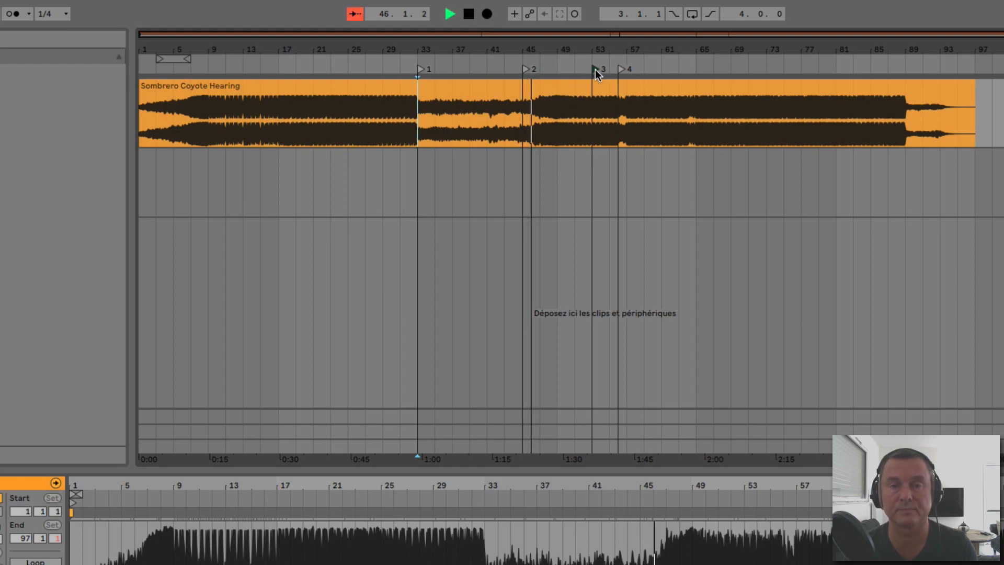
- Set the global quantization to None, test unquantized live jumps to locators 1 and 2, and stop playback
left_click(52, 14)
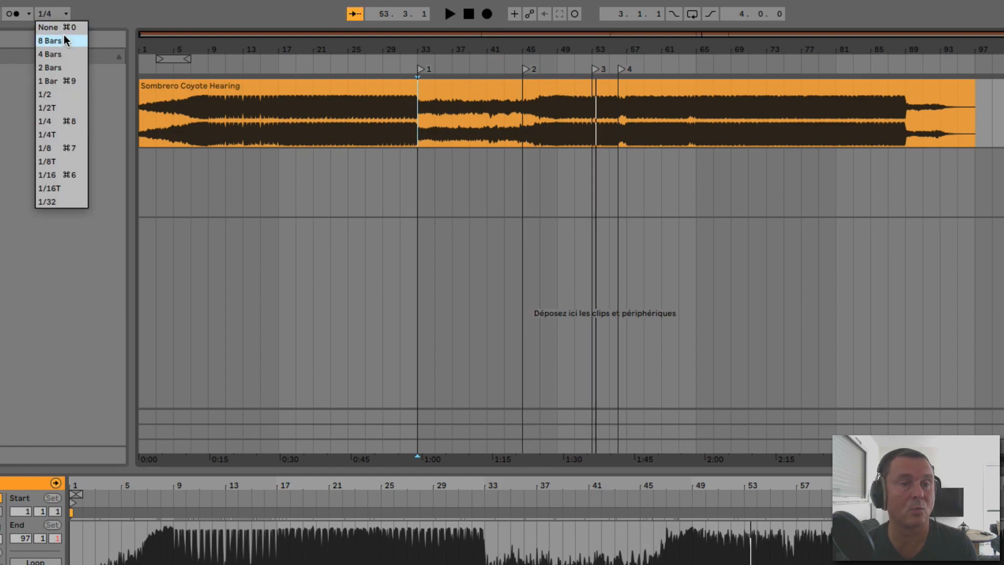
left_click(54, 29)
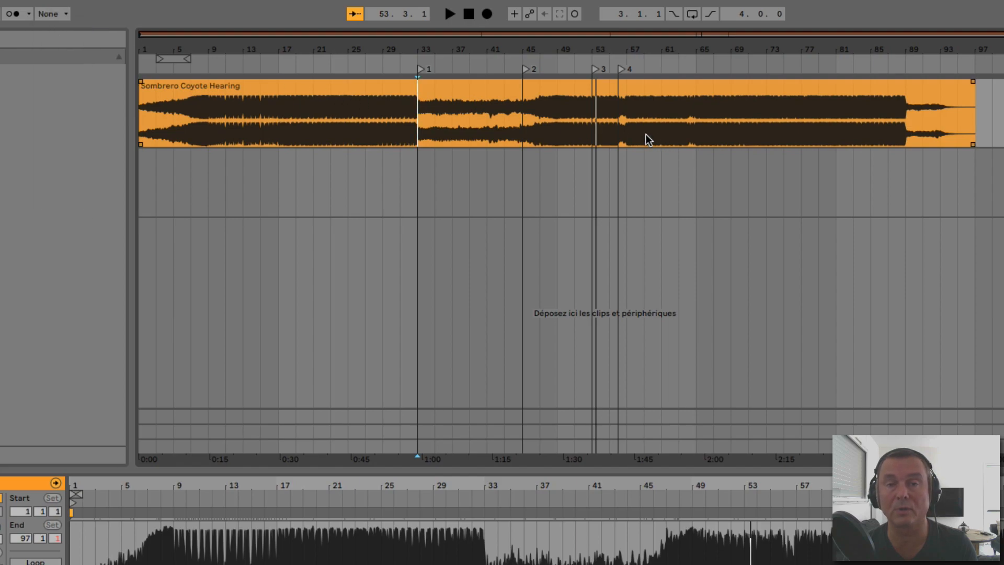
left_click(421, 71)
left_click(420, 70)
left_click(526, 69)
left_click(525, 68)
left_click(526, 68)
left_click(525, 69)
left_click(526, 69)
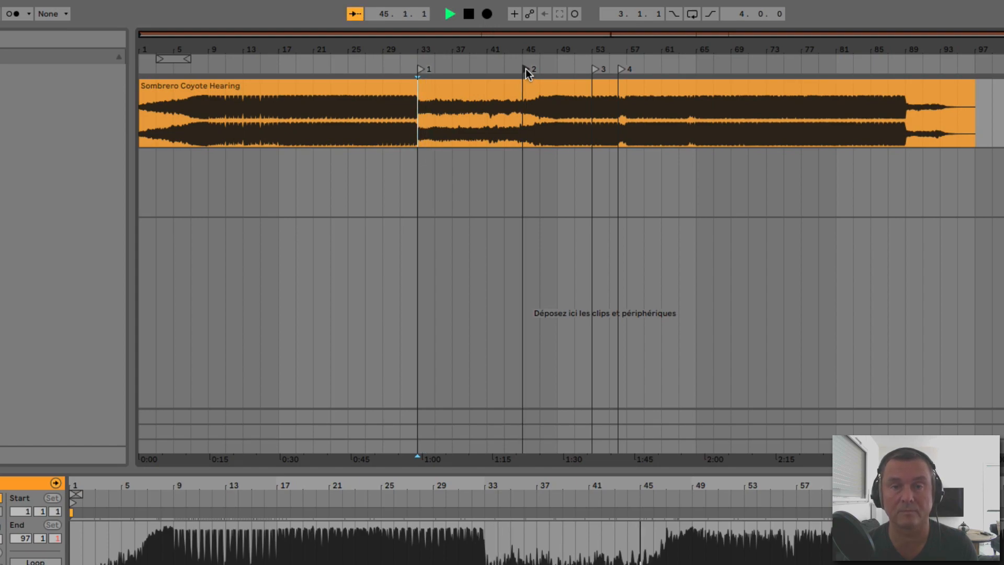
key("space")
left_click(581, 82)
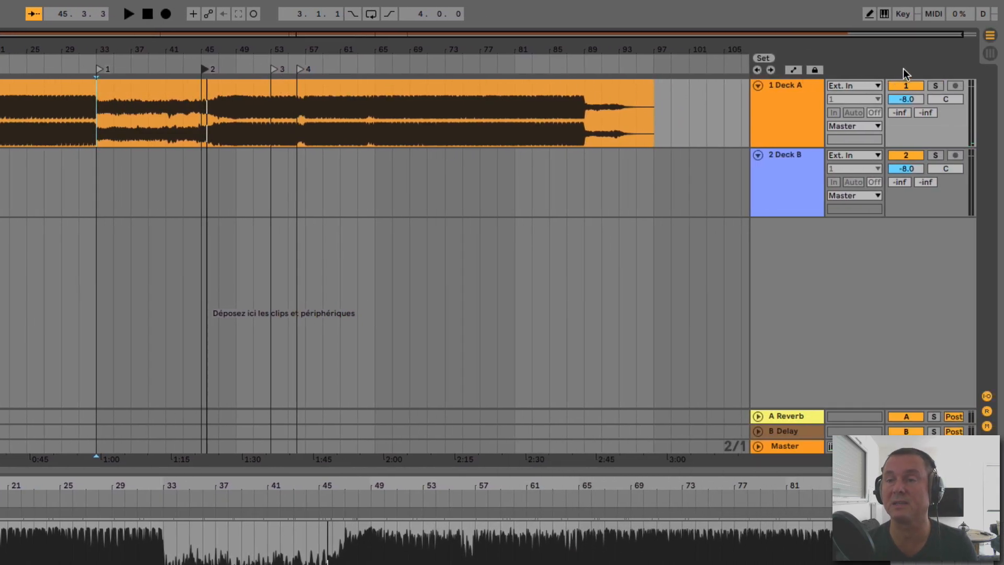
- Map computer key M to locator 1 and key L to locator 2, and leave key mapping mode
left_click(933, 13)
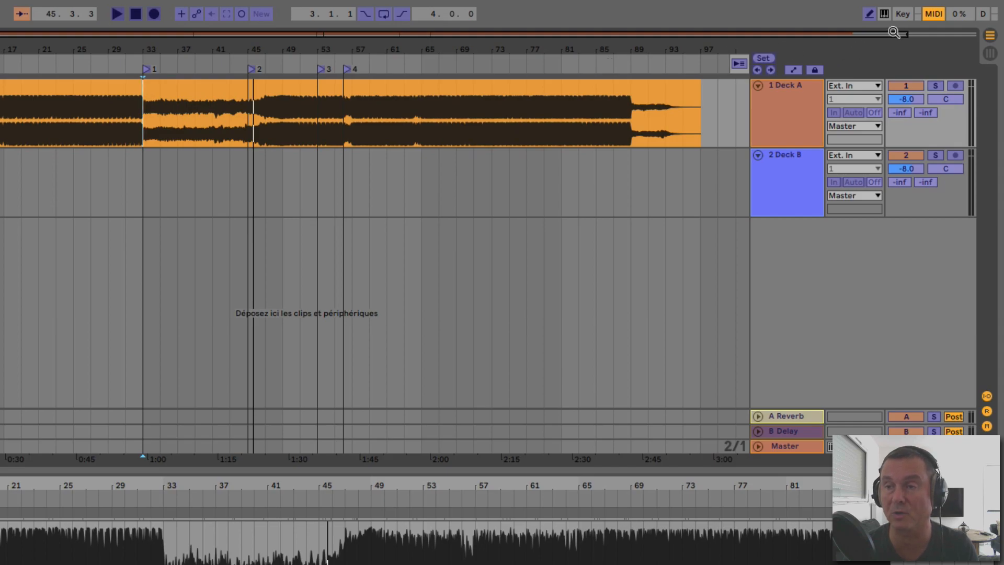
left_click(925, 16)
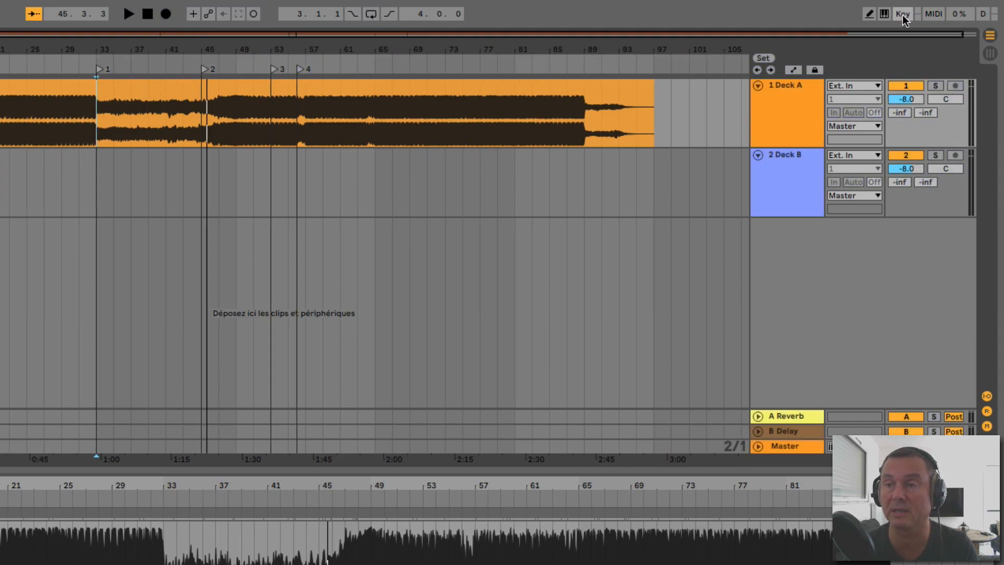
left_click(902, 15)
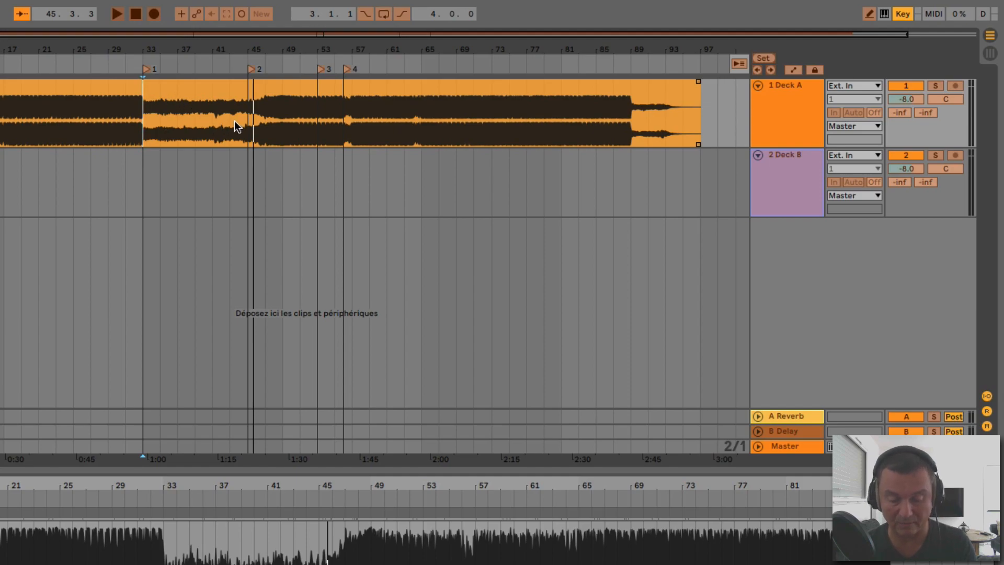
left_click(143, 68)
key("m")
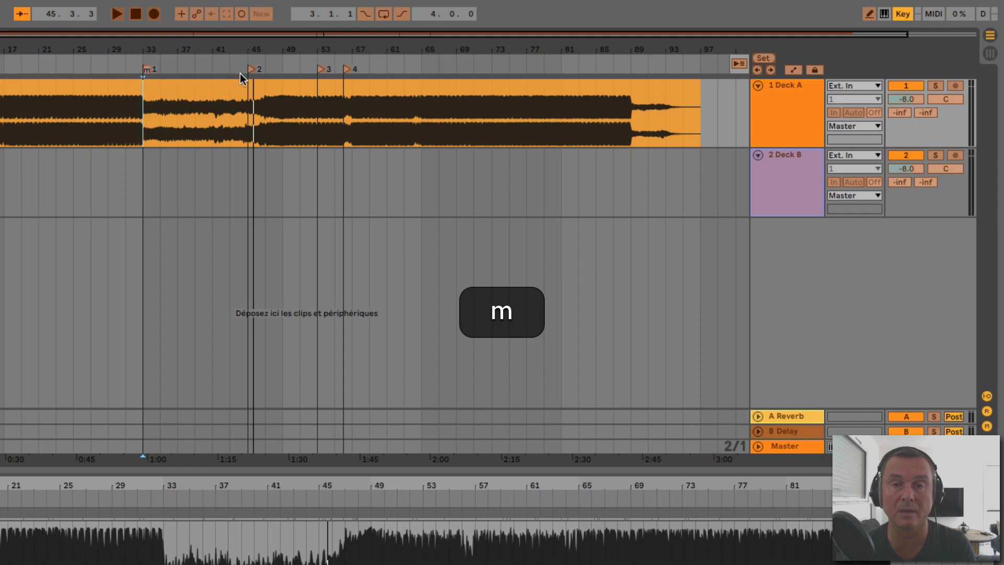
left_click(252, 68)
key("l")
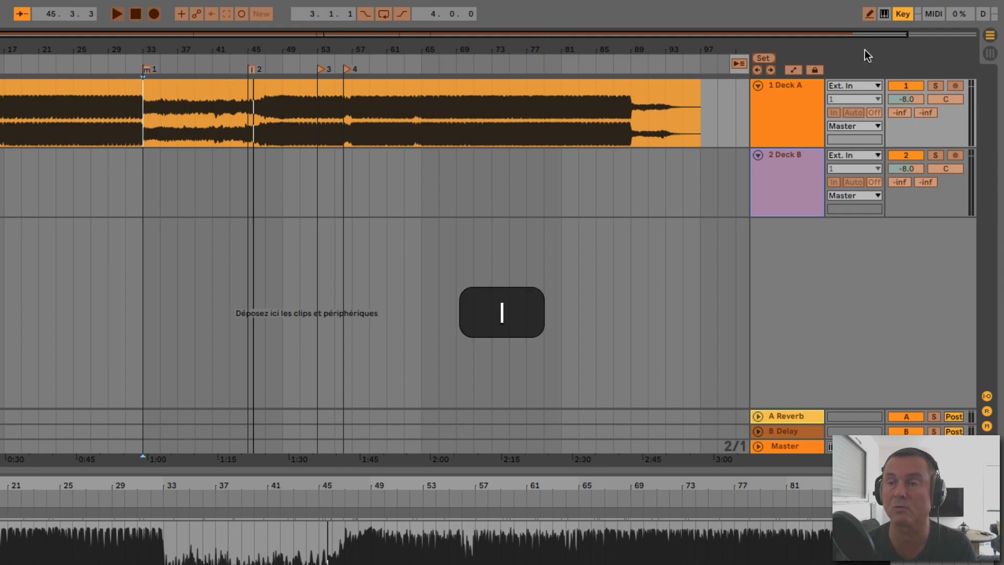
left_click(902, 14)
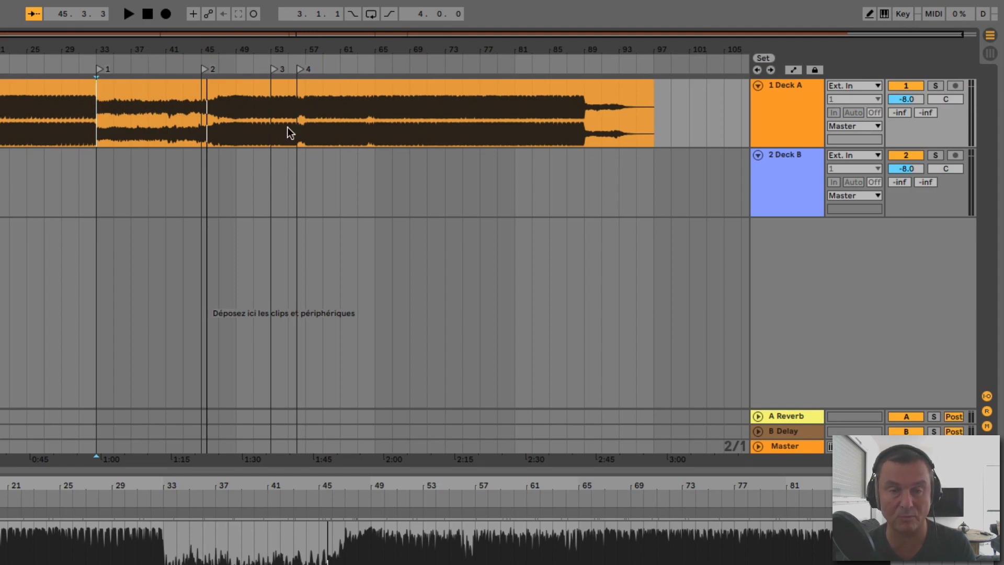
- Play the arrangement and test unquantized jumps between locators 1 and 2 with their mapped keys M and L
left_click(128, 14)
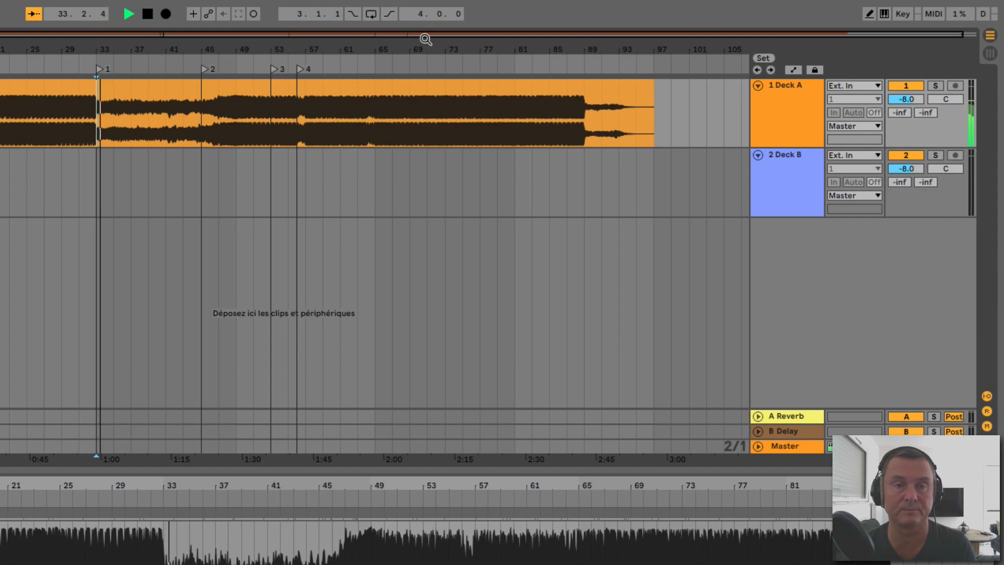
key("m")
key("l")
key("m")
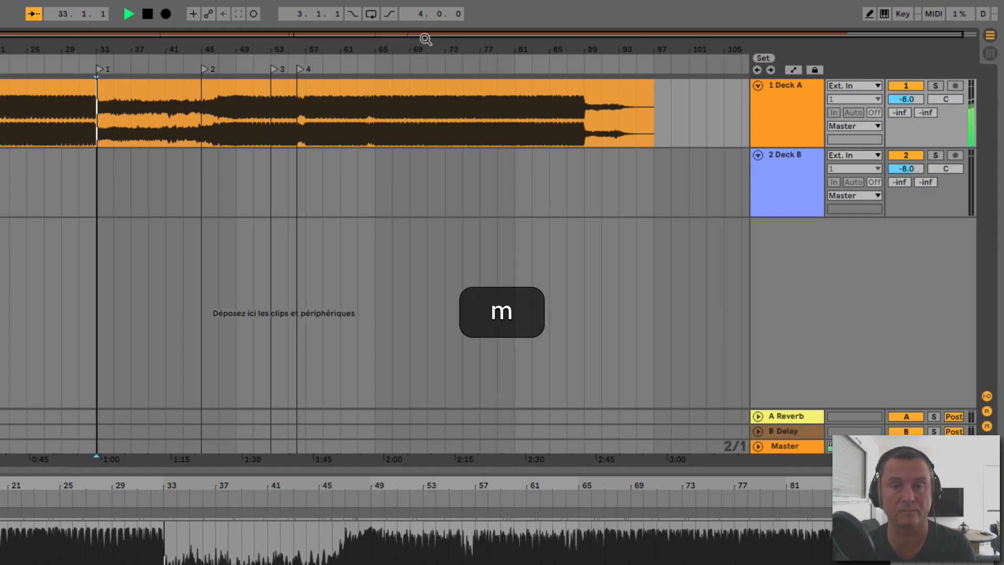
key("l")
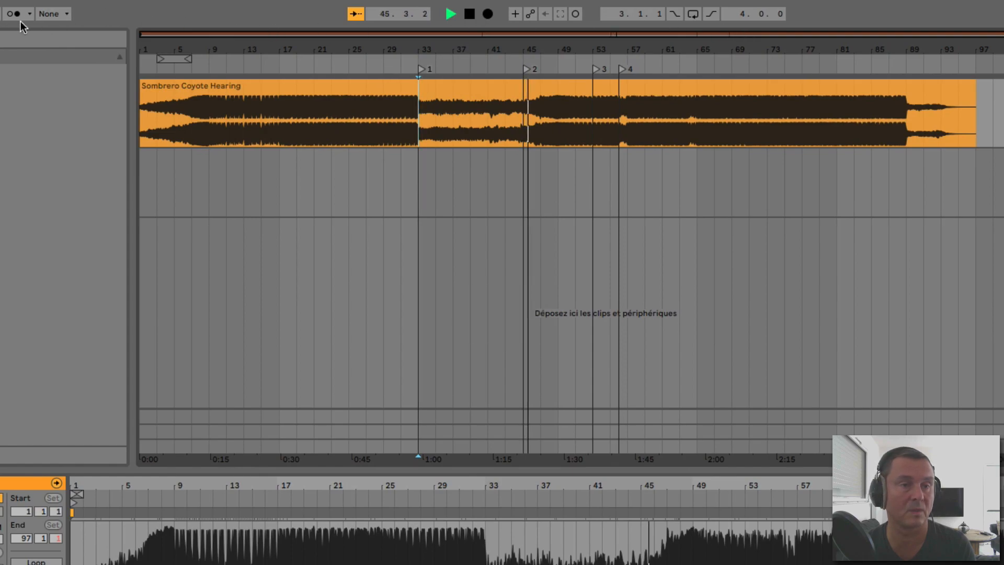
- Set the global quantization to 1/8 and test the key-mapped jumps to locators 1 and 2
left_click(53, 14)
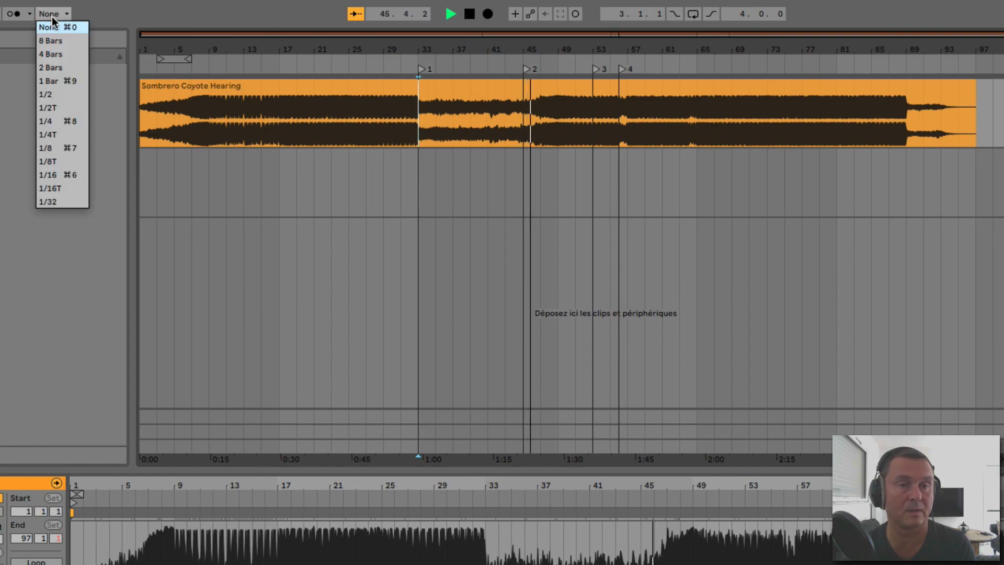
left_click(54, 147)
key("m")
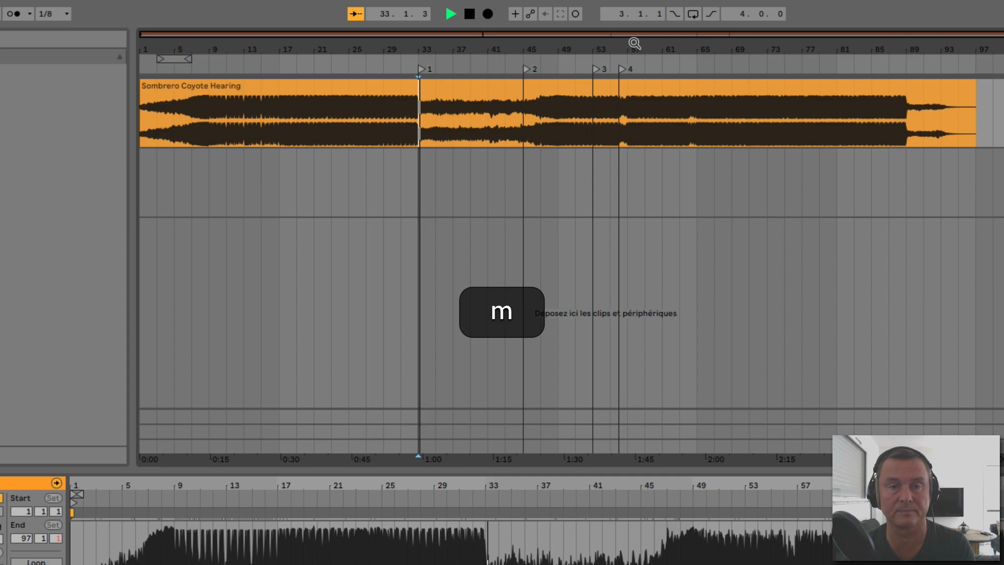
key("l")
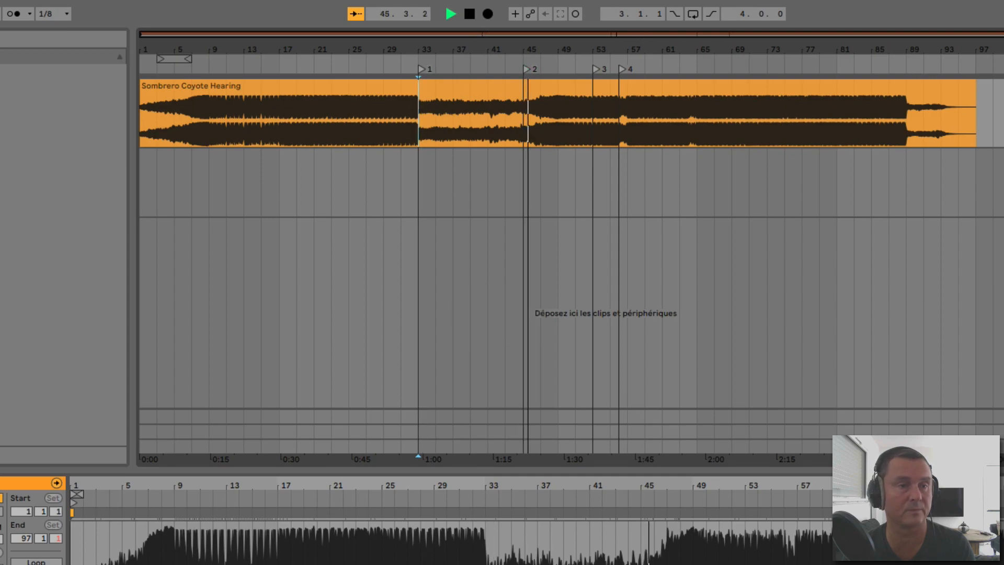
- Set the global quantization to 1/4 and test the key-mapped jumps to locators 1 and 2
left_click(53, 13)
left_click(54, 121)
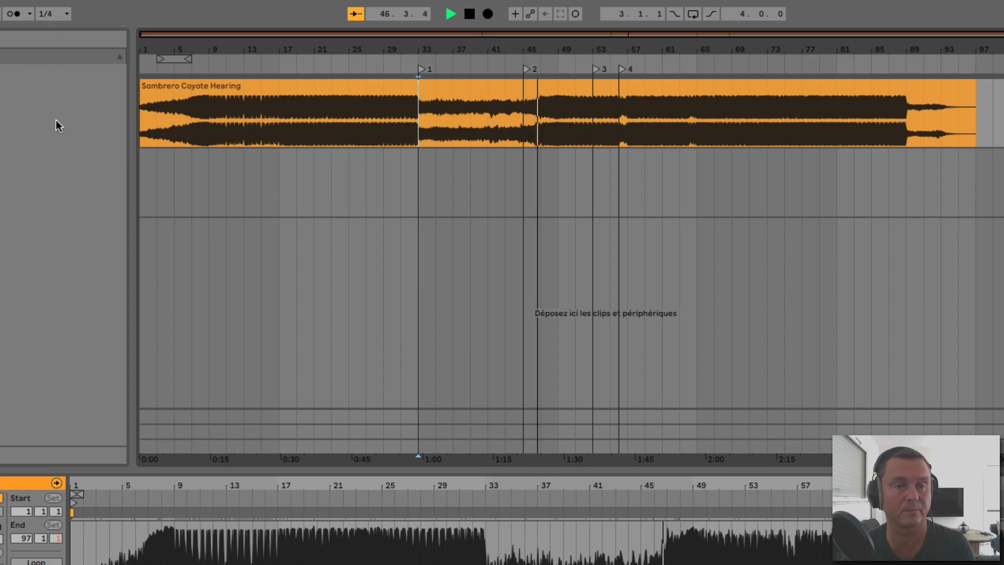
left_click(254, 100)
key("m")
key("l")
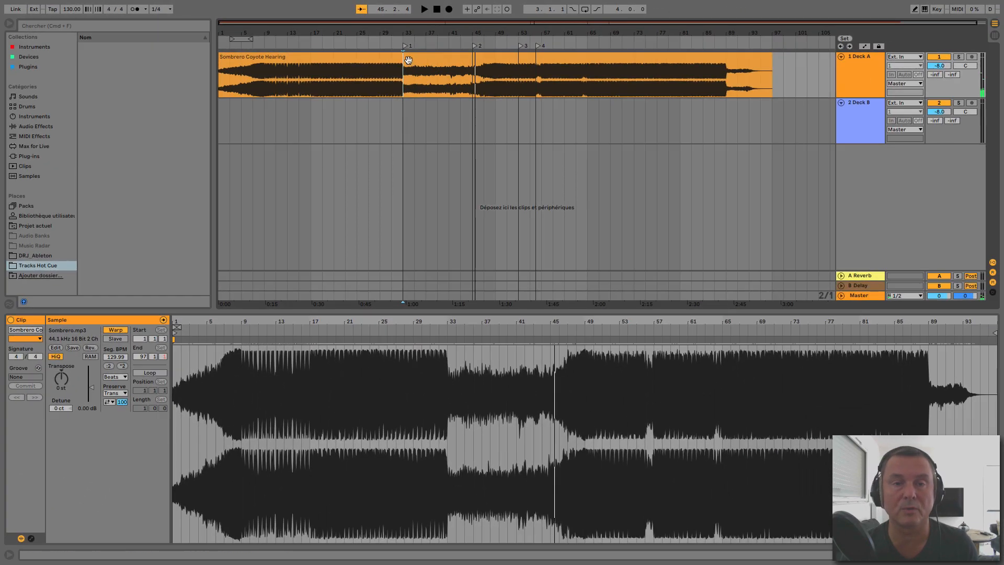
- Delete the Sombrero Coyote Hearing clip from the Deck A track in the arrangement
left_click(331, 61)
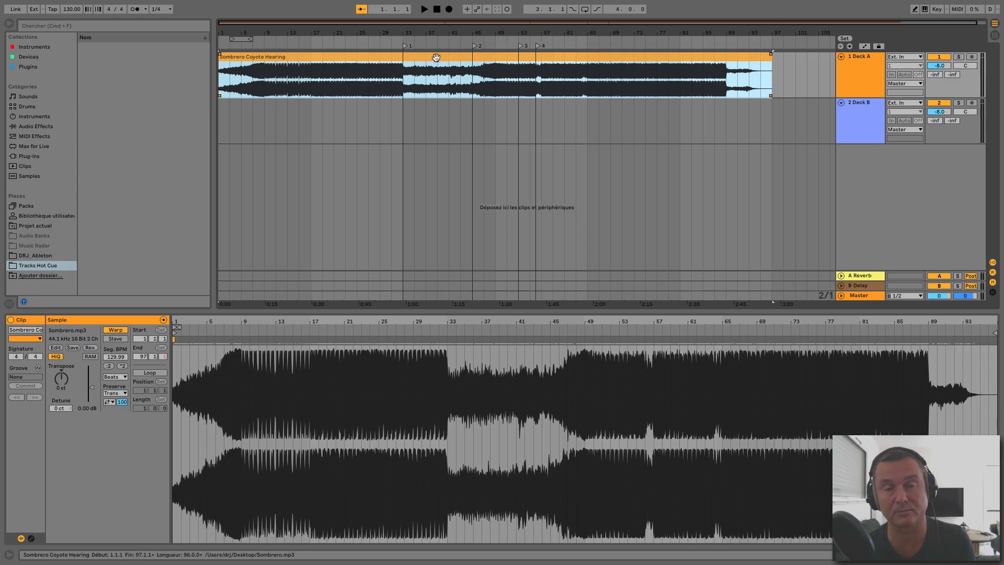
key("Tab")
key("Tab")
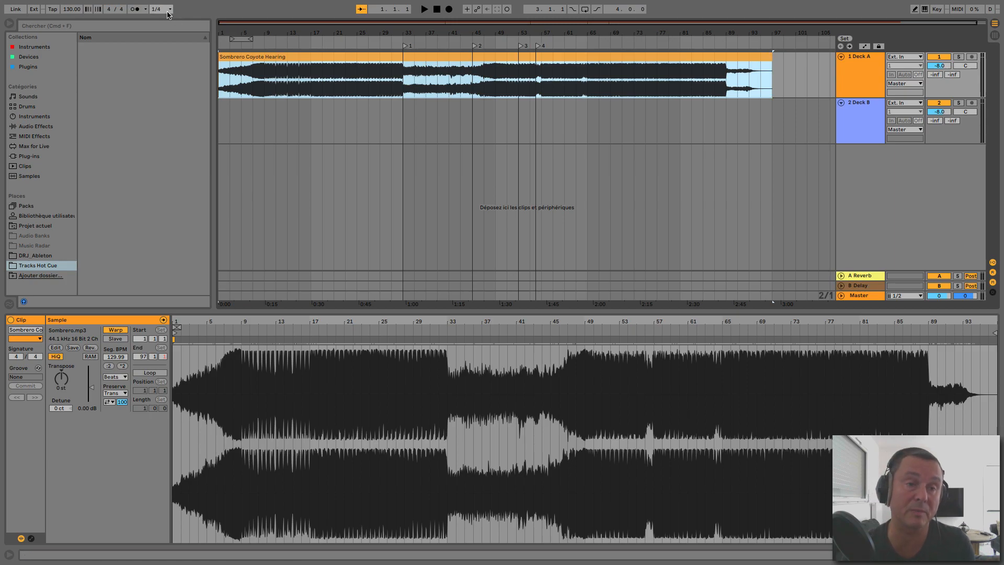
left_click(242, 57)
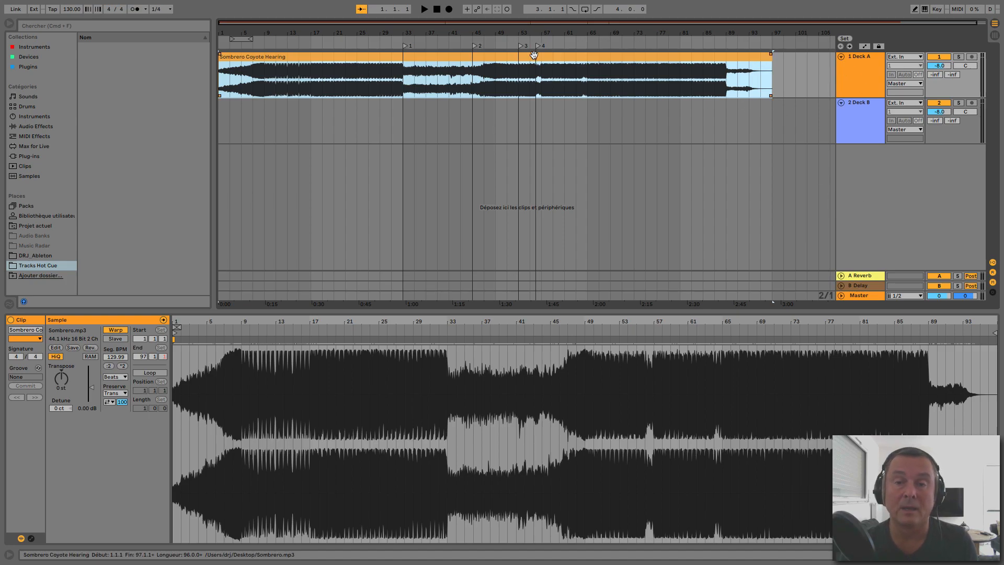
key("Delete")
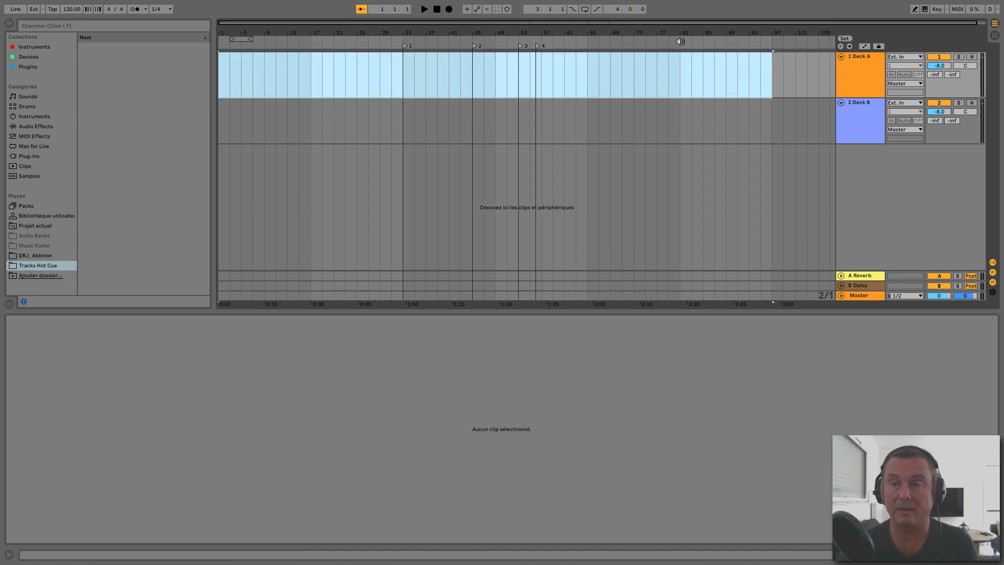
- Open Deck A's Sombrero Coyote Hearing clip in Session View and display its whole waveform
key("Tab")
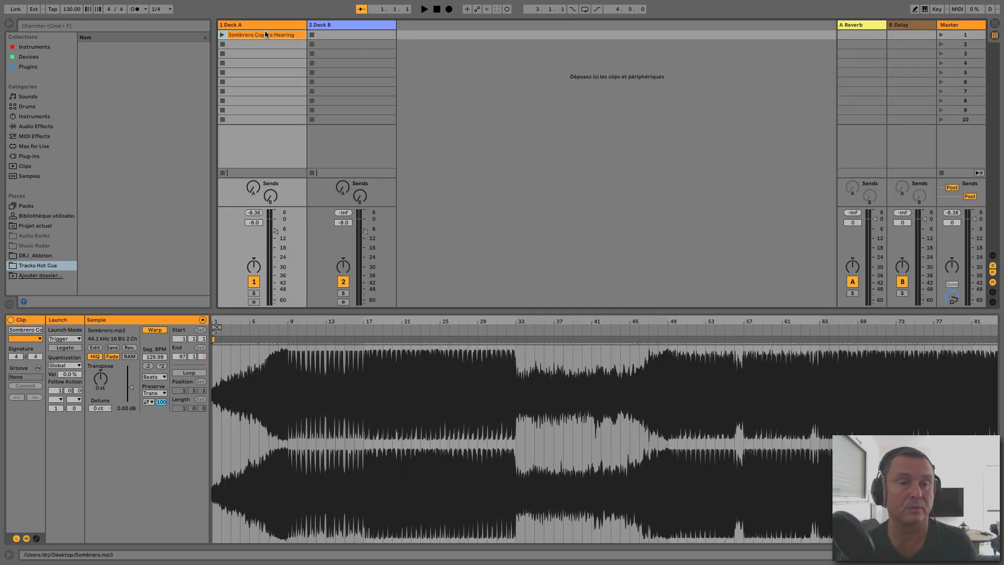
left_click(228, 37)
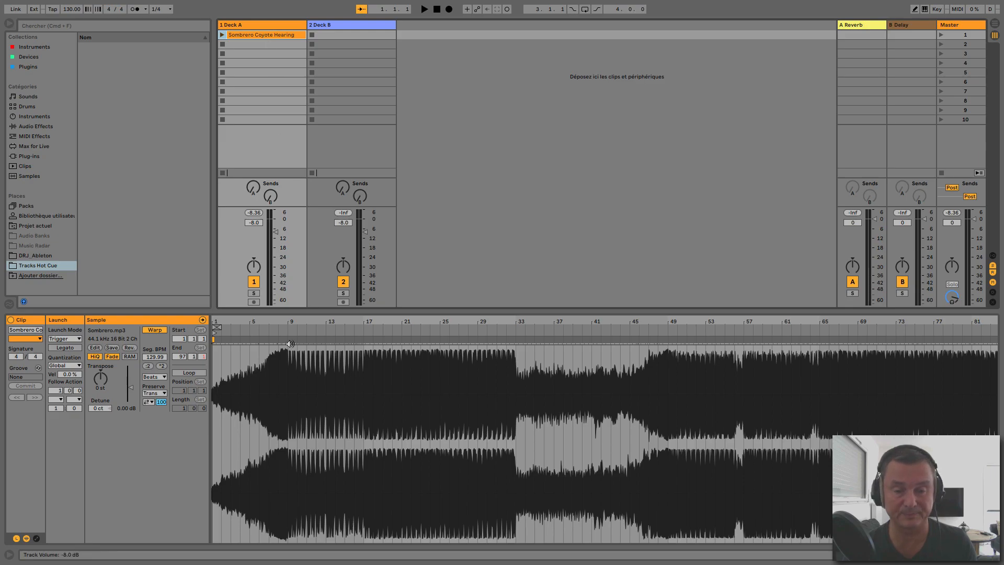
double_click(707, 321)
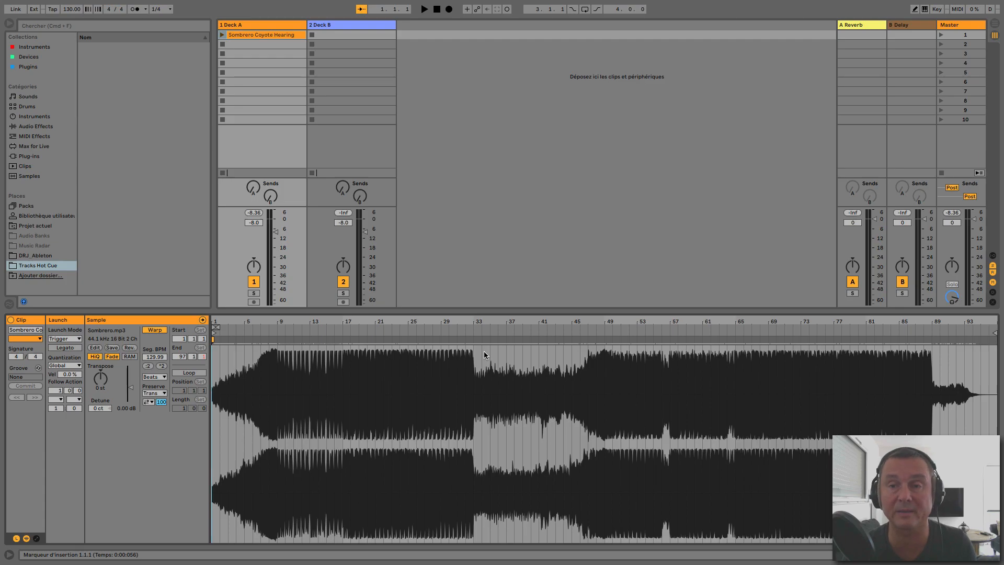
- Try the clip's loop brace as a 12-bar range from bar 33, and return it to the clip's start
left_click(220, 328)
left_click_drag(221, 328, 536, 341)
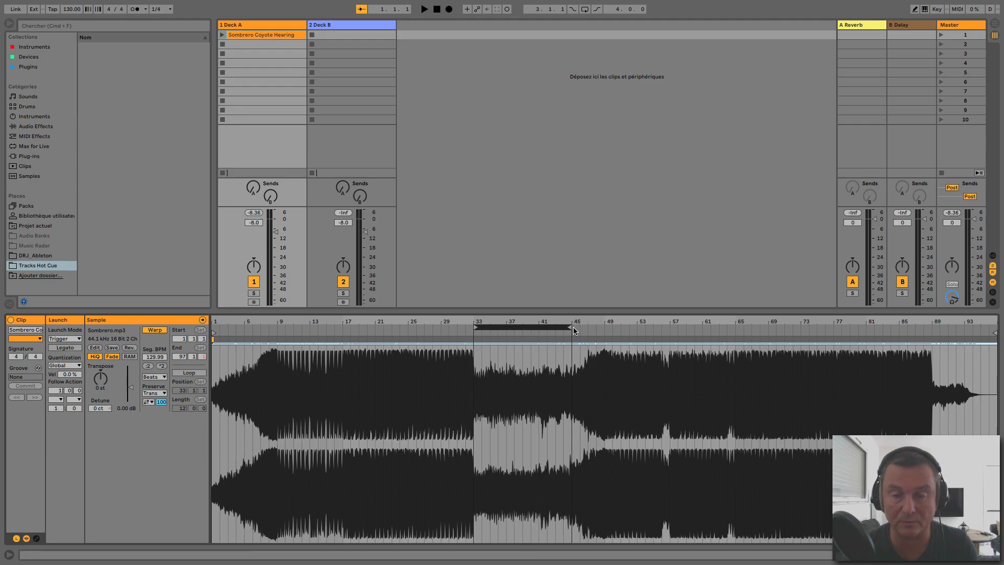
mouse_move(571, 330)
left_mouse_down()
mouse_move(597, 329)
mouse_move(213, 335)
left_mouse_up()
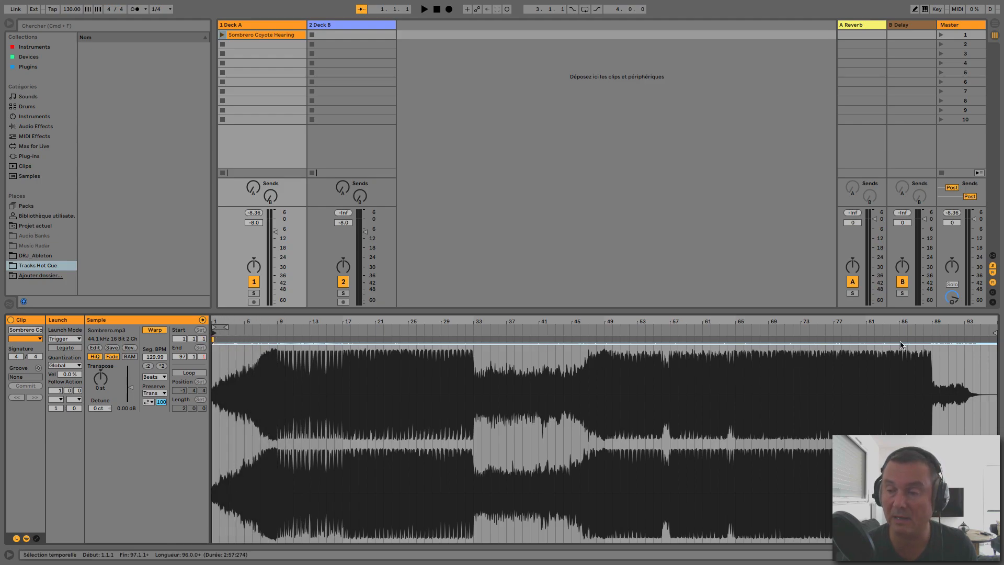
mouse_move(992, 339)
left_mouse_down()
mouse_move(929, 335)
mouse_move(993, 335)
left_mouse_up()
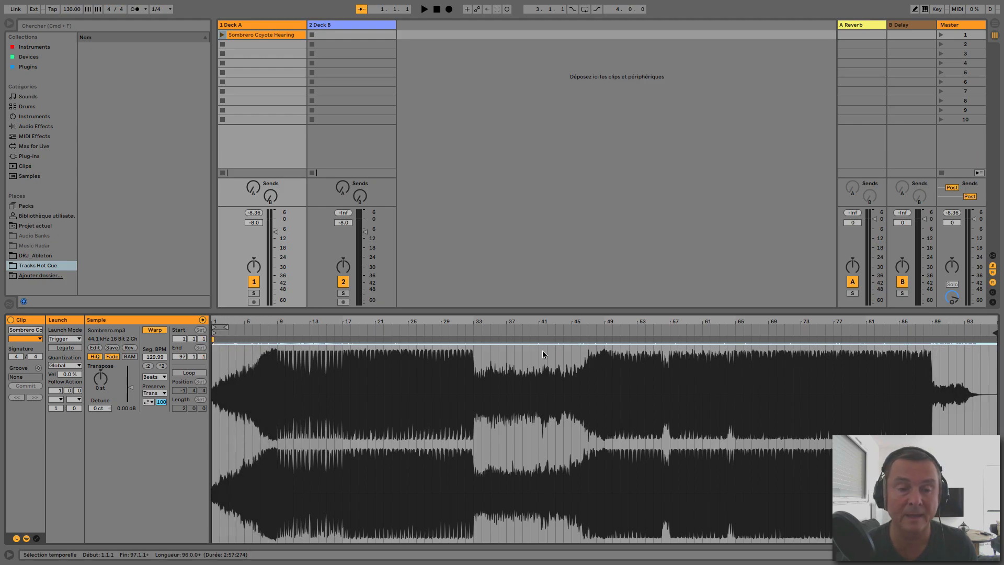
- Copy the Sombrero Coyote Hearing clip into Deck A slots 2 to 5 and select each clip in turn
left_click(269, 35)
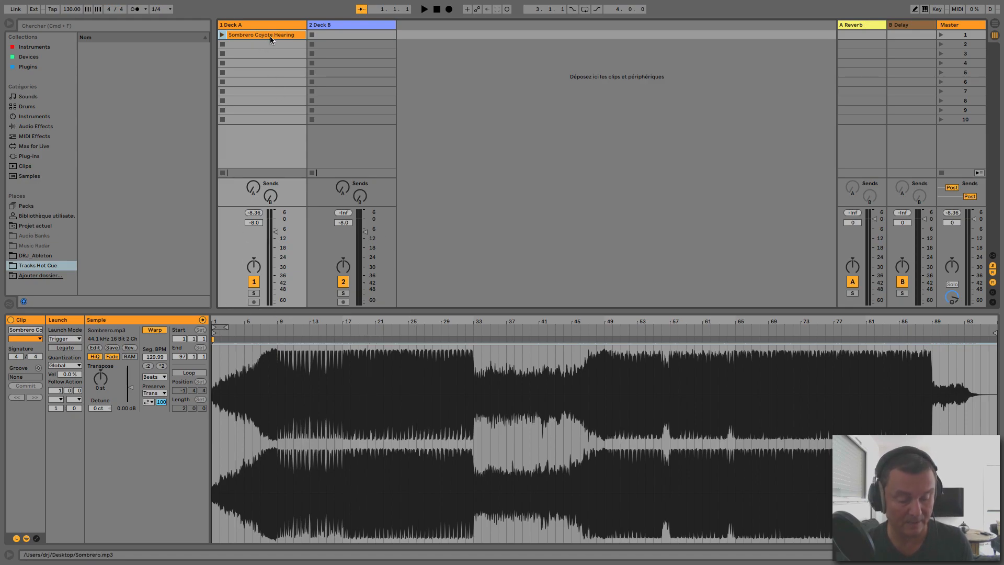
key("alt")
left_click_drag(266, 36, 264, 73)
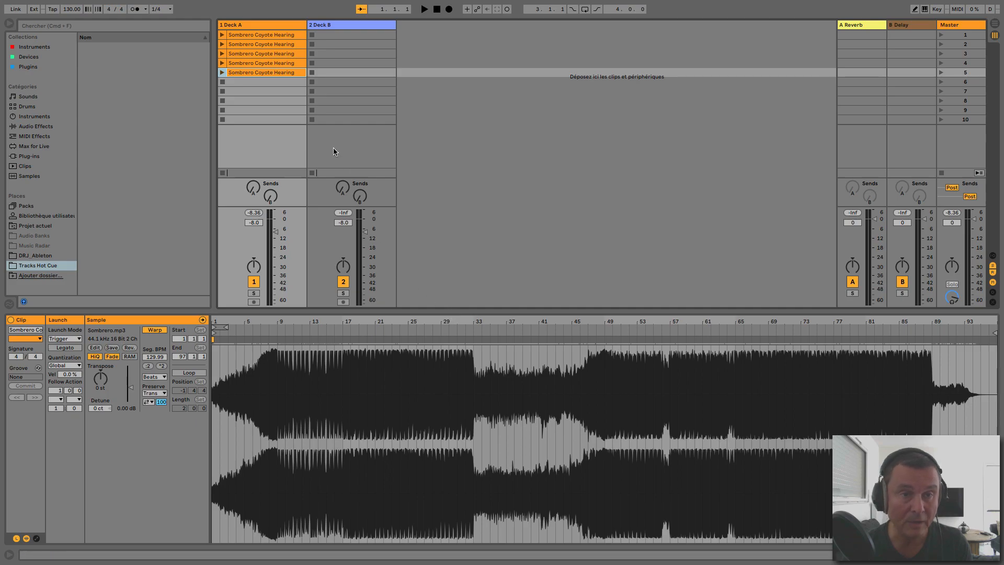
left_click(289, 35)
left_click(289, 45)
left_click(287, 53)
left_click(286, 63)
left_click(285, 73)
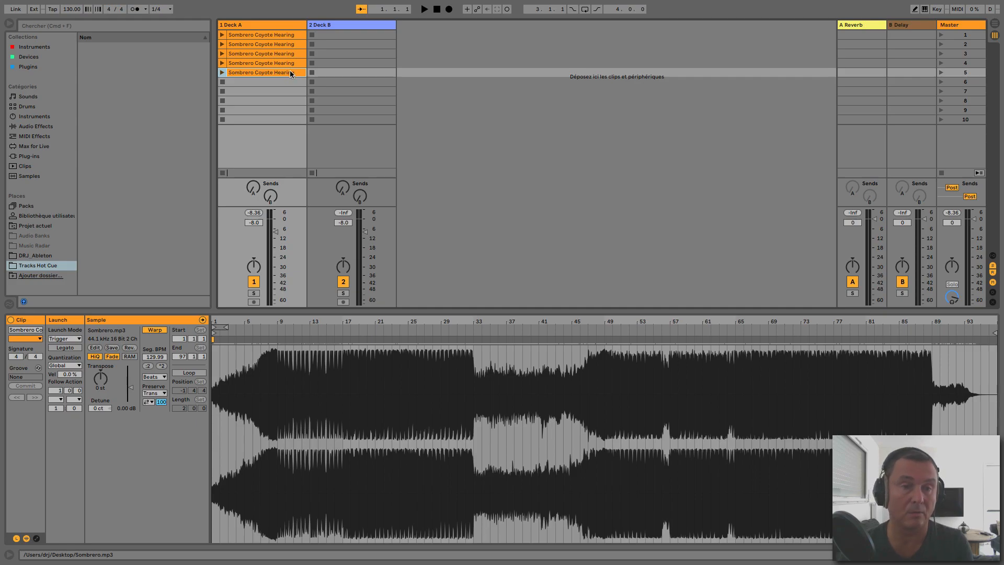
- Delete the four clip copies from Deck A slots 2 to 5
key("Delete")
left_click(284, 62)
key("Delete")
left_click(286, 53)
key("Delete")
left_click(287, 45)
key("Delete")
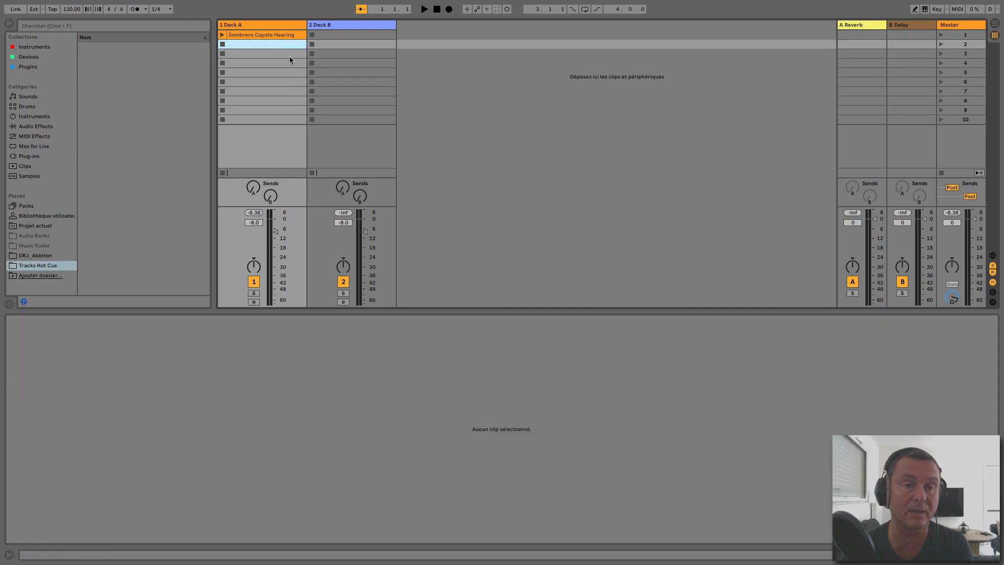
- Launch the Deck A clip in slot 1 and scrub its playback to about bar 8 in the waveform
left_click(277, 35)
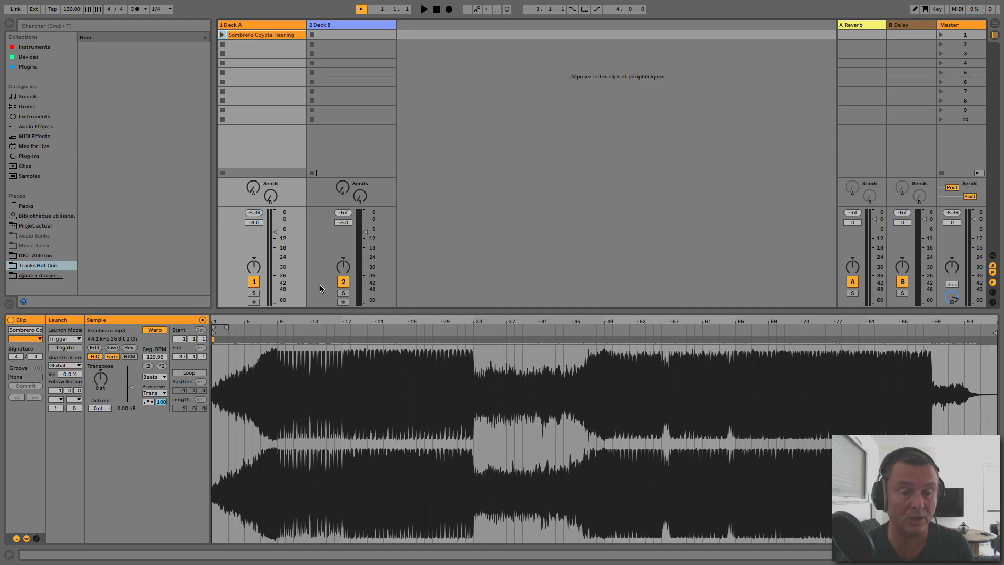
left_click(222, 35)
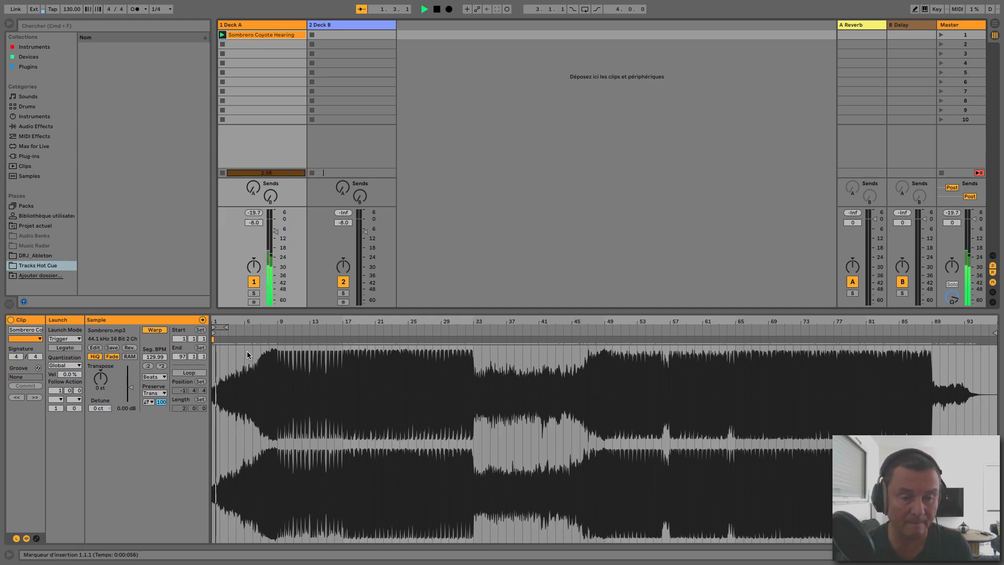
left_click(271, 328)
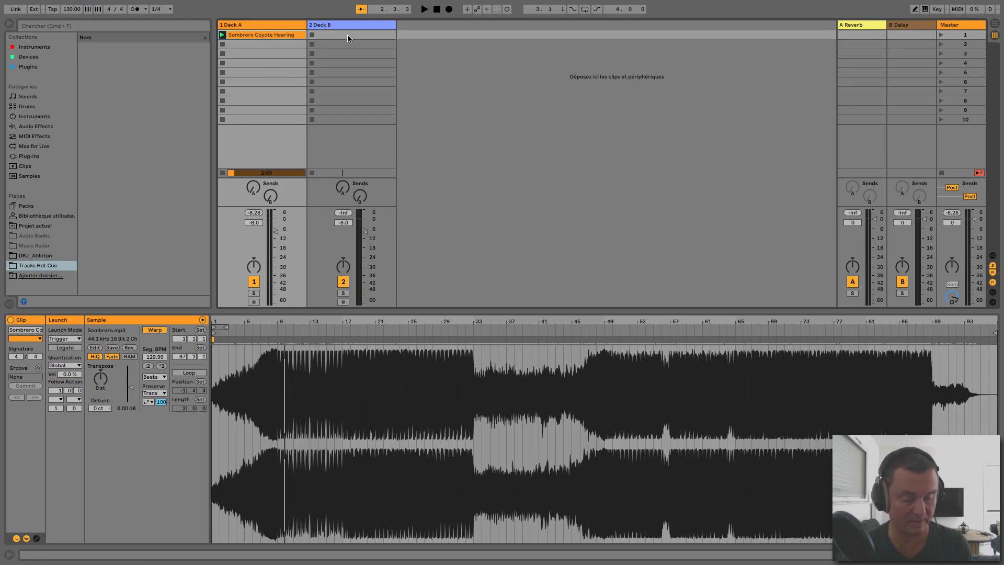
- Copy the Deck A clip from slot 1 into slot 2, set the copy's start marker to bar 9, and launch it
left_click_drag(278, 36, 277, 46, "alt")
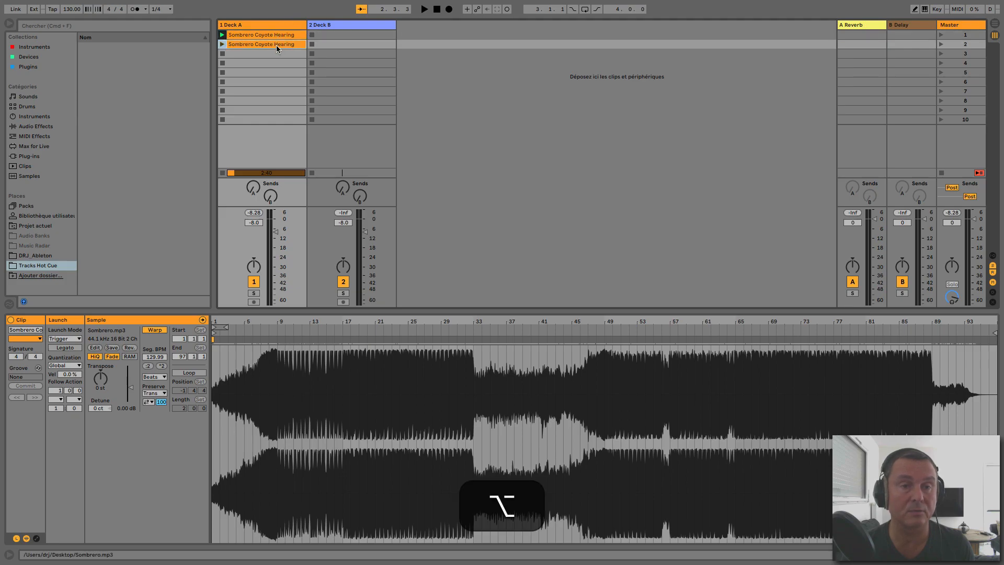
left_click(221, 44)
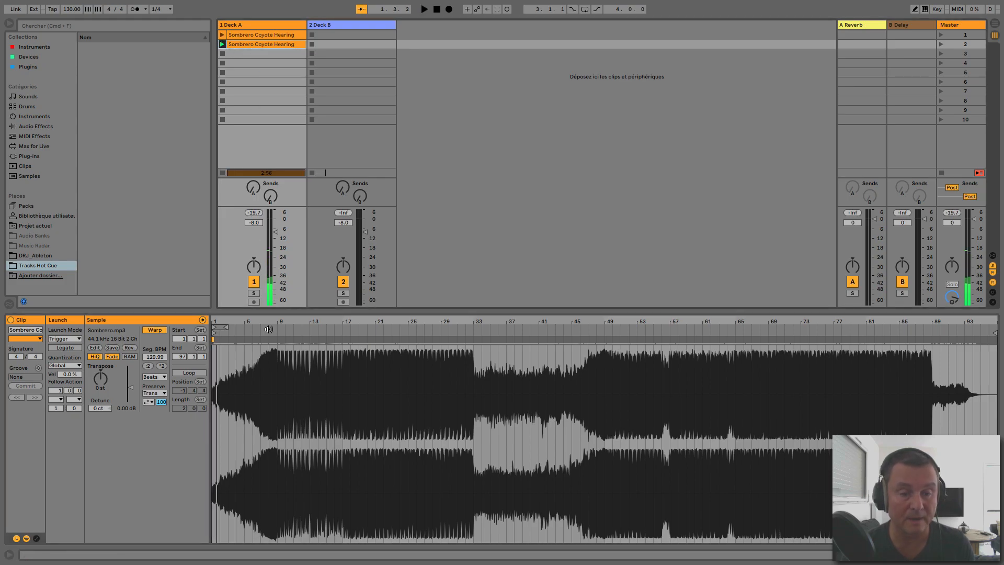
left_click_drag(280, 324, 314, 326)
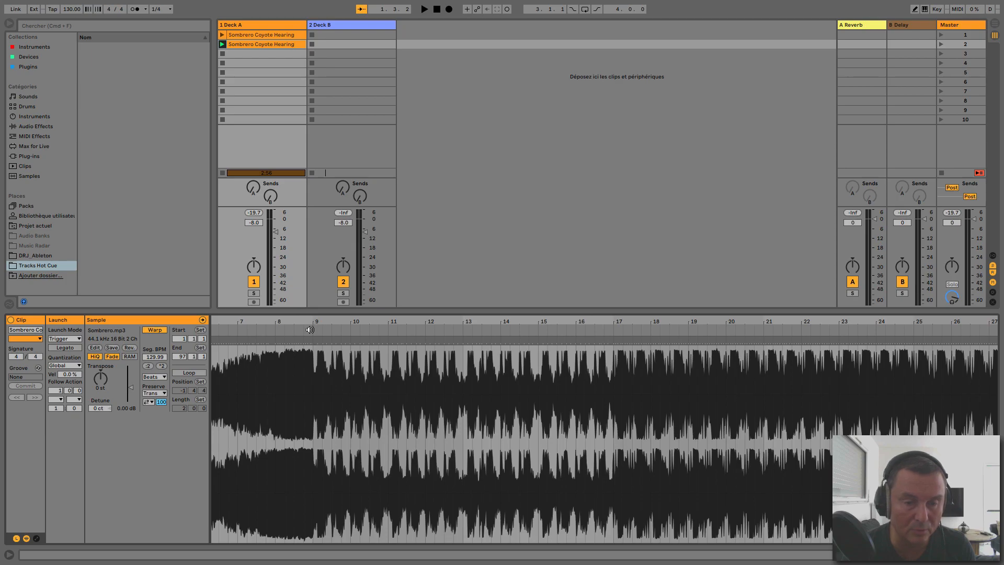
left_click_drag(277, 328, 365, 333)
left_click_drag(269, 331, 298, 328)
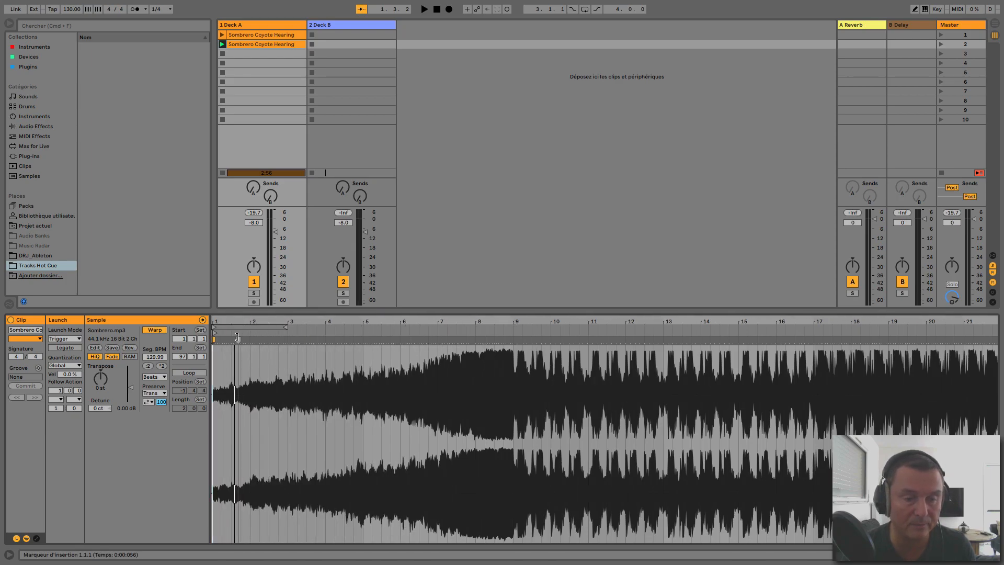
left_click_drag(216, 334, 516, 334)
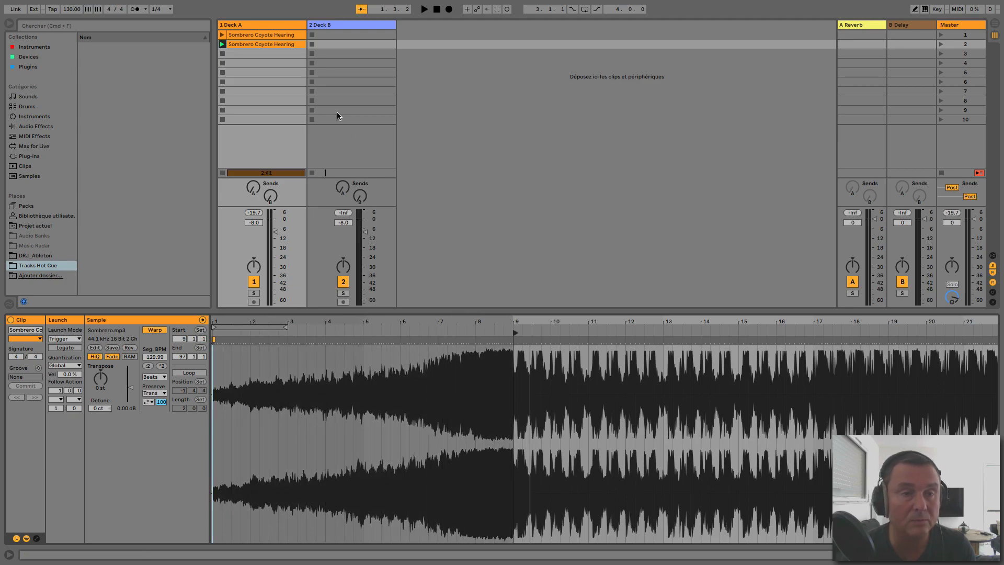
left_click(224, 46)
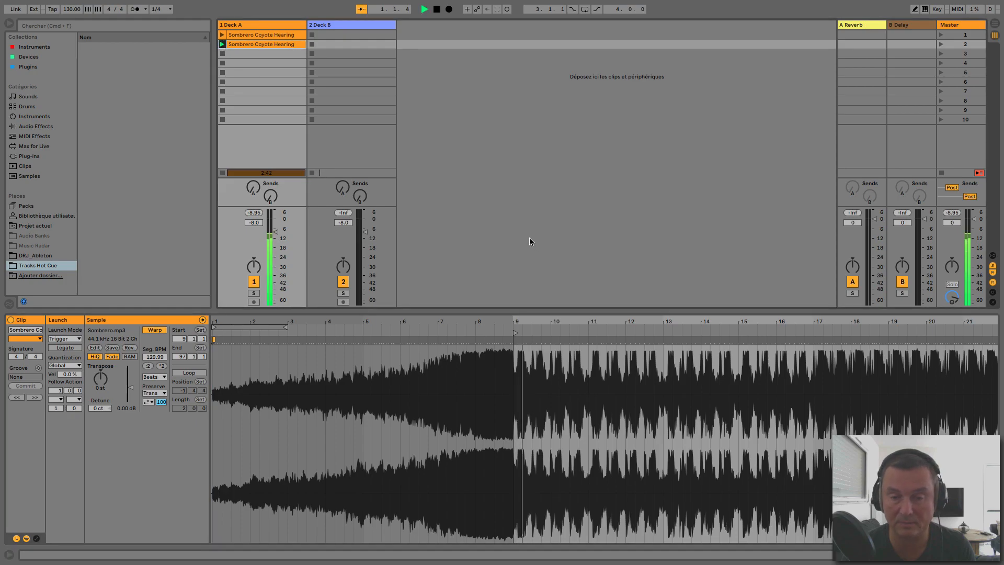
- Audition the slot 2 clip with its start marker at bar 11, and set the marker to bar 13
mouse_move(549, 324)
left_mouse_down()
mouse_move(549, 286)
mouse_move(549, 309)
left_mouse_up()
key("space")
left_click_drag(387, 333, 429, 341)
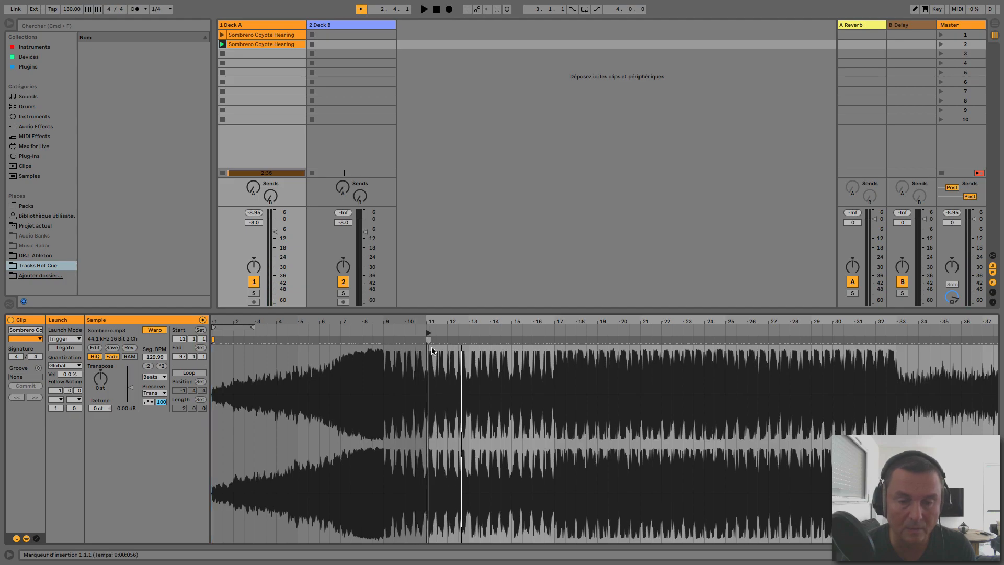
key("space")
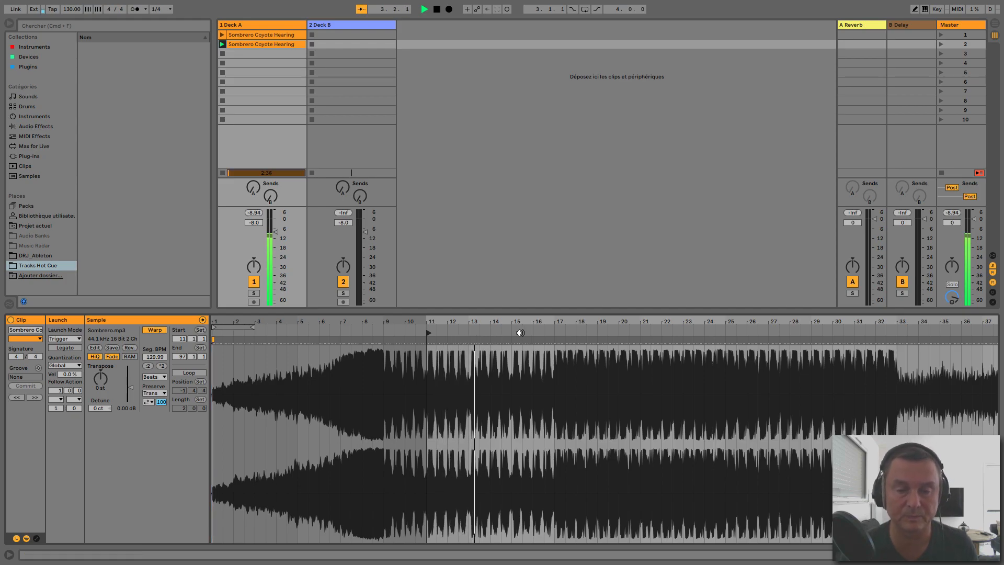
left_click_drag(428, 331, 471, 331)
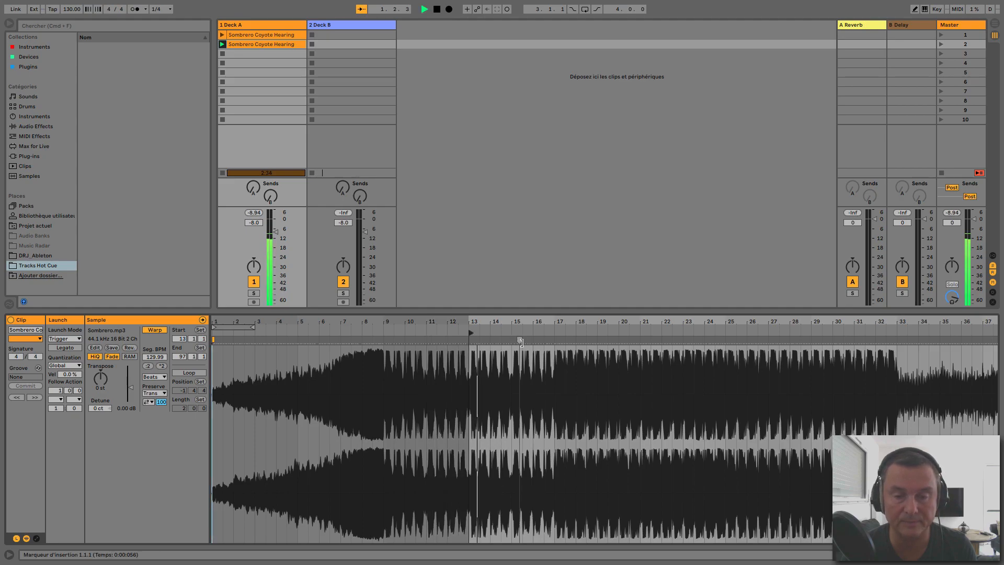
key("space")
- Copy the slot 2 clip into Deck A slot 3, set the copy's start marker to bar 21, and audition it
left_click_drag(509, 322, 509, 298)
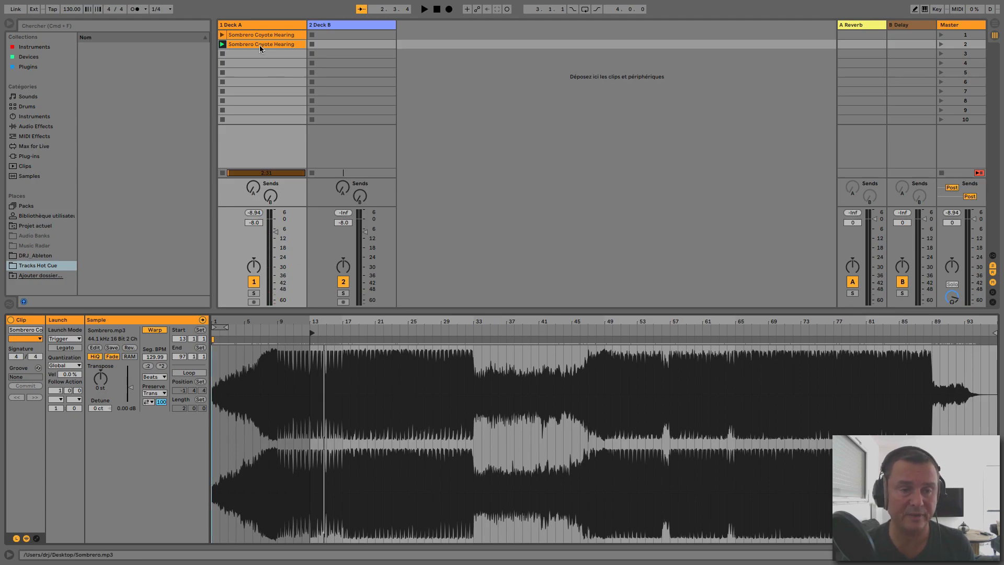
left_click_drag(260, 45, 222, 53)
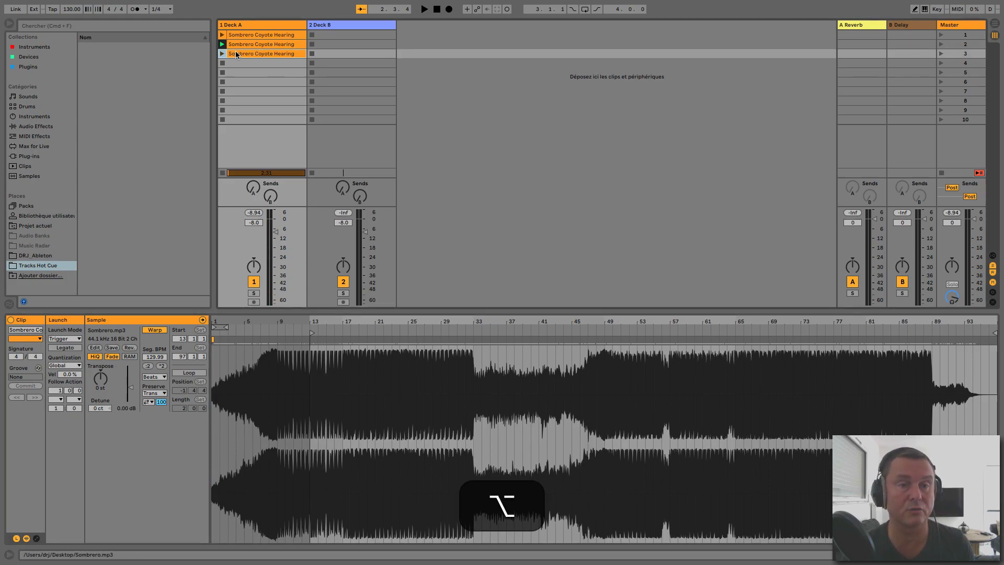
left_click(222, 54)
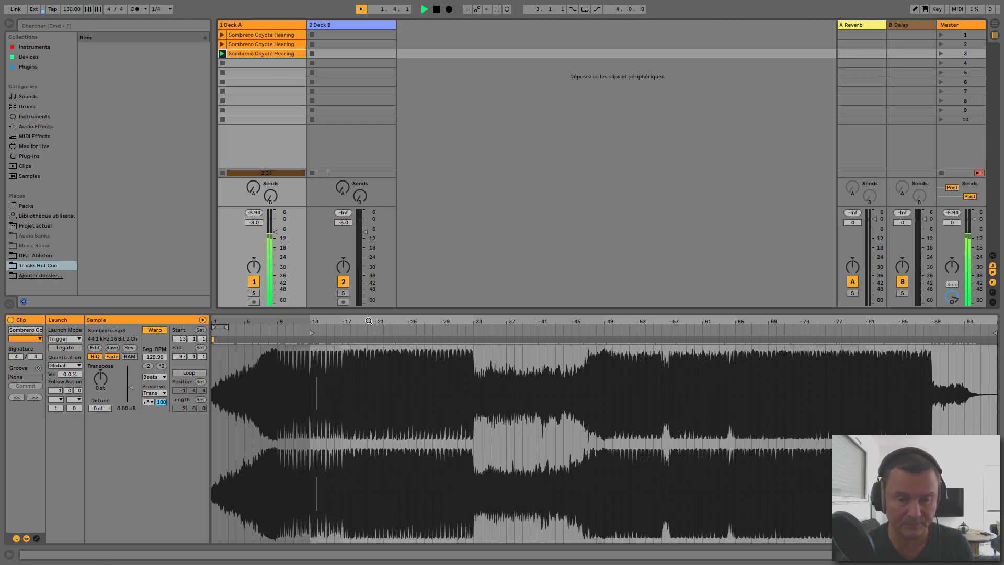
key("space")
left_click_drag(313, 332, 378, 334)
key("space")
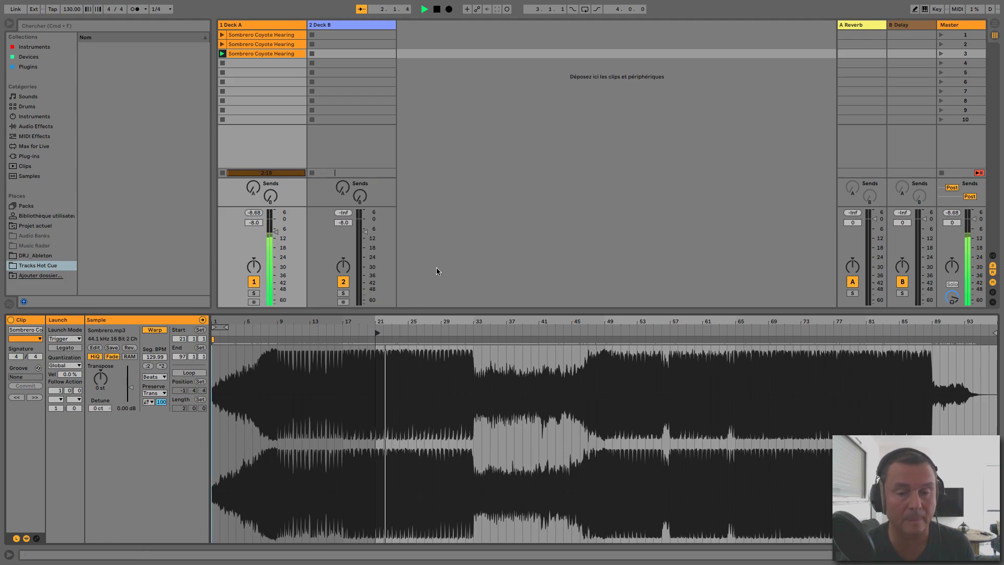
key("space")
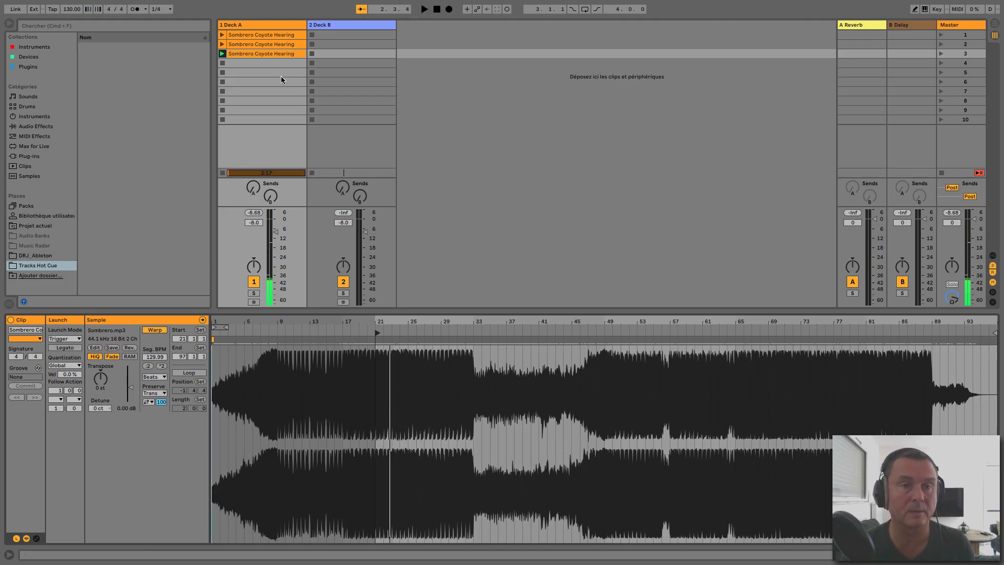
- Copy the slot 3 clip into Deck A slot 4, set the copy's start marker to bar 33, and audition it
mouse_move(270, 56)
left_mouse_down()
mouse_move(271, 70)
mouse_move(256, 67)
left_mouse_up()
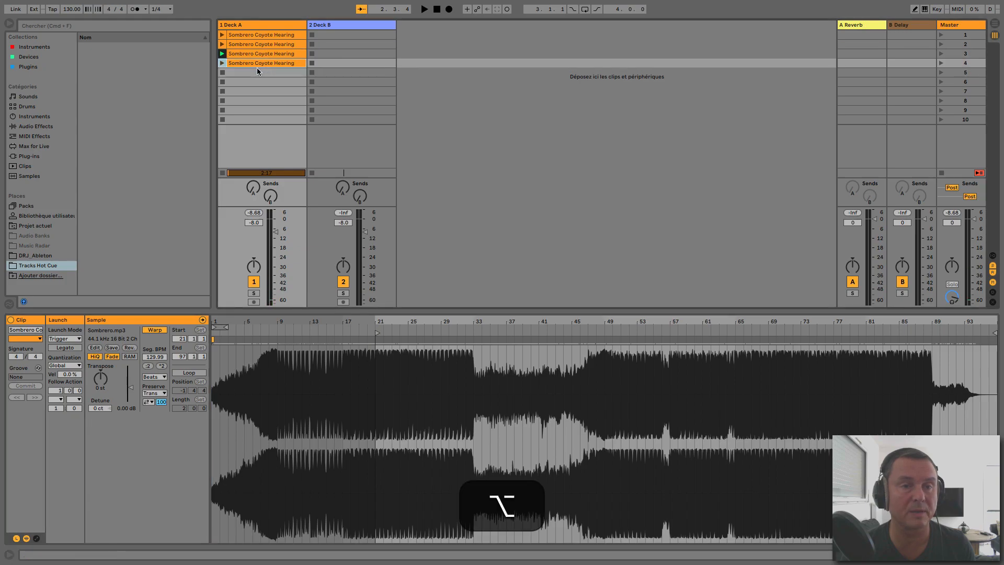
left_click(223, 63)
left_click_drag(379, 333, 471, 336)
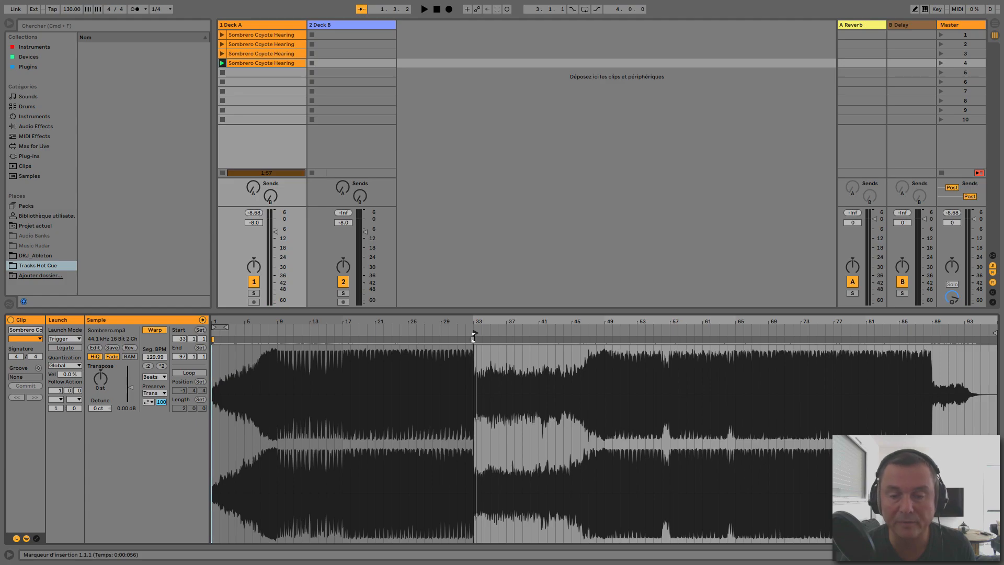
left_click(224, 63)
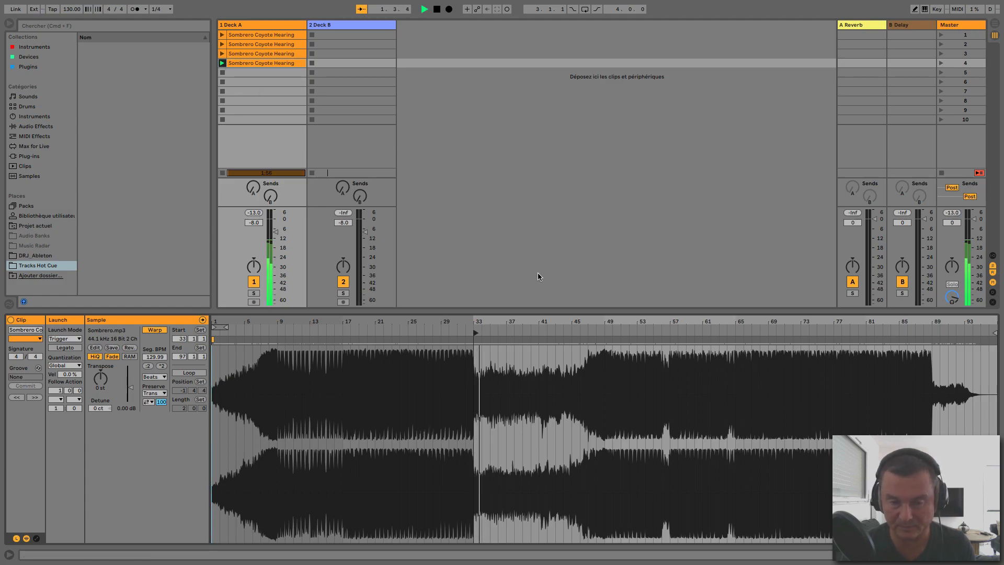
key("space")
- Copy the slot 4 clip into Deck A slot 5 and set the copy's start marker to bar 44 while it plays
left_click_drag(246, 62, 245, 73)
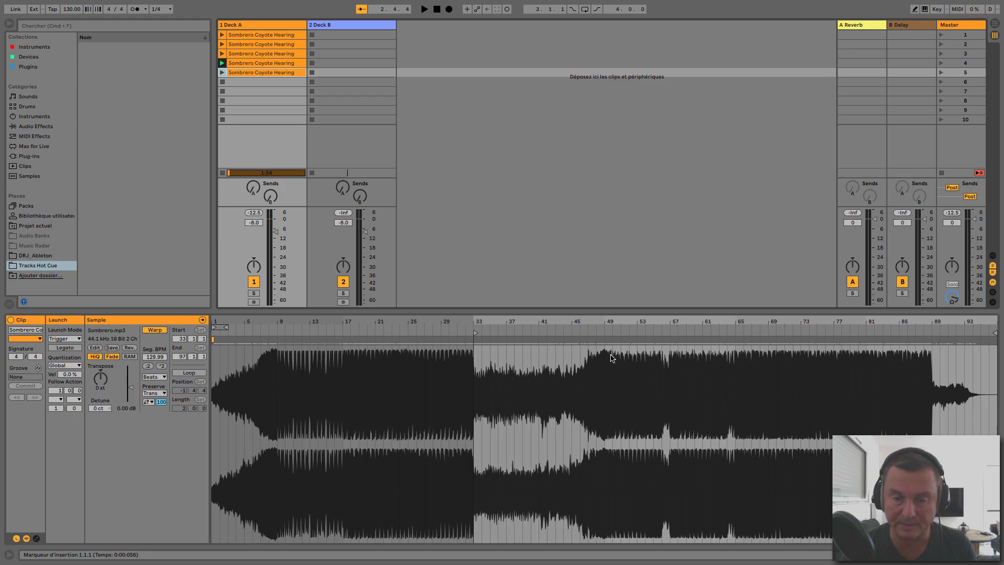
left_click(556, 329)
key("space")
left_click_drag(477, 333, 564, 335)
left_click(565, 335)
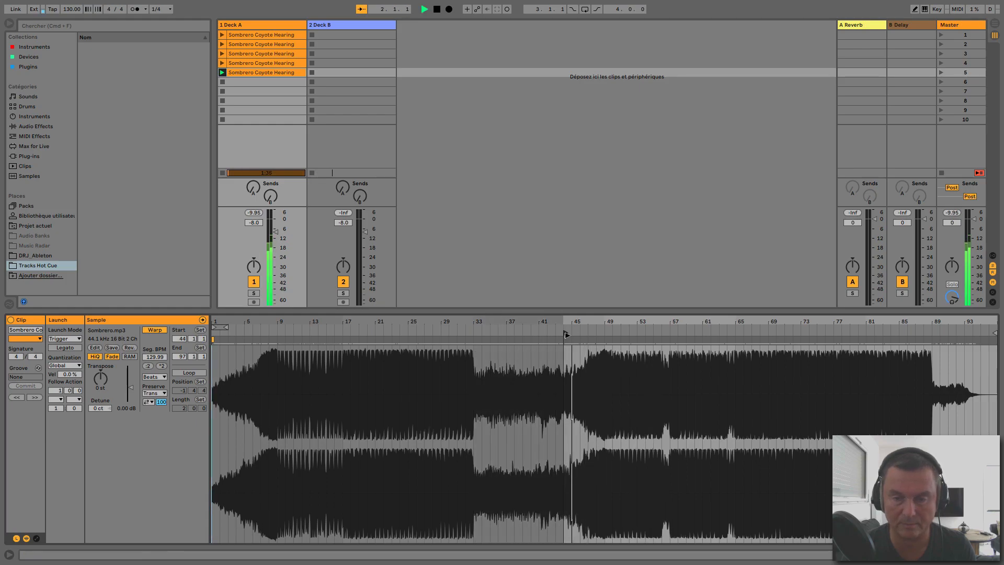
- Move the slot 5 clip's start marker to bar 56 and launch the clip to audition the new cue
mouse_move(566, 334)
left_mouse_down()
mouse_move(556, 338)
mouse_move(664, 334)
left_mouse_up()
key("space")
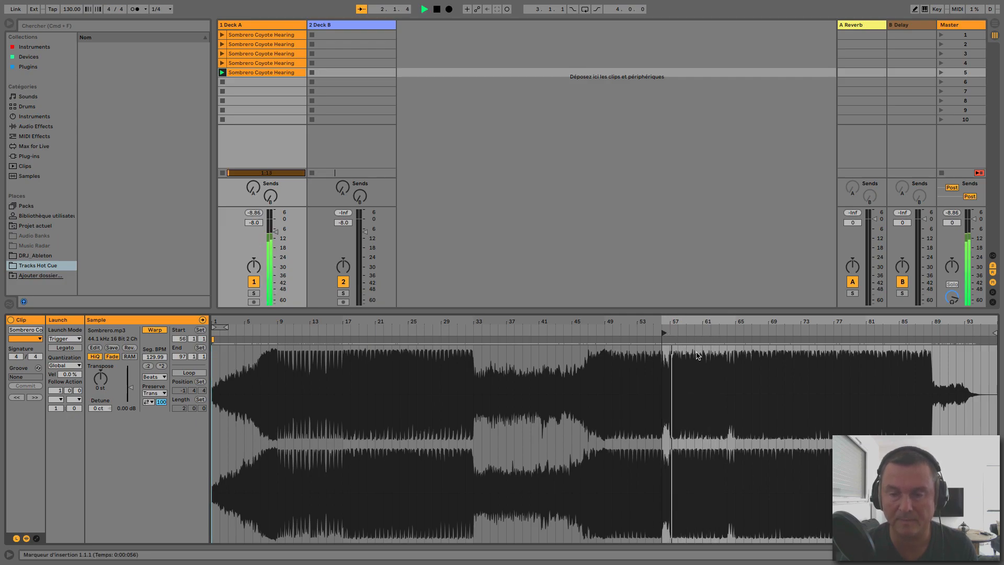
left_click(664, 334)
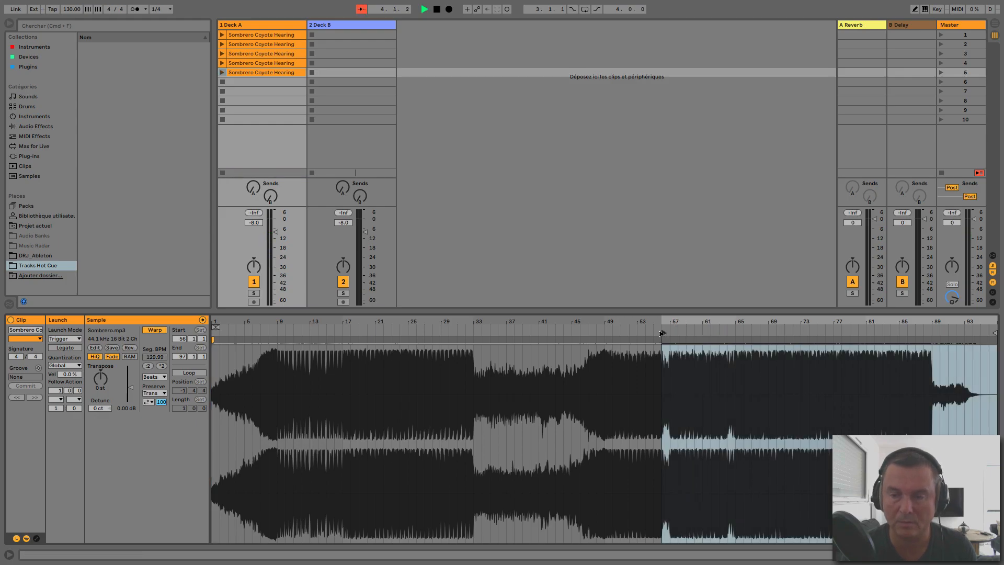
left_click(224, 73)
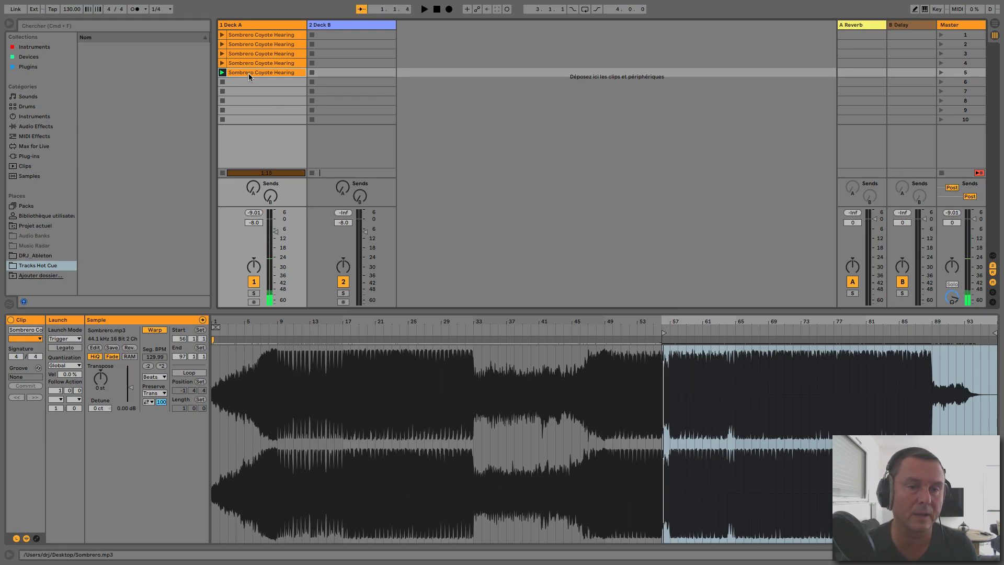
- Copy the slot 5 clip into Deck A slot 6, launch it, and set its start marker to bar 69
key("alt")
left_click_drag(248, 82, 249, 82)
left_click(222, 81)
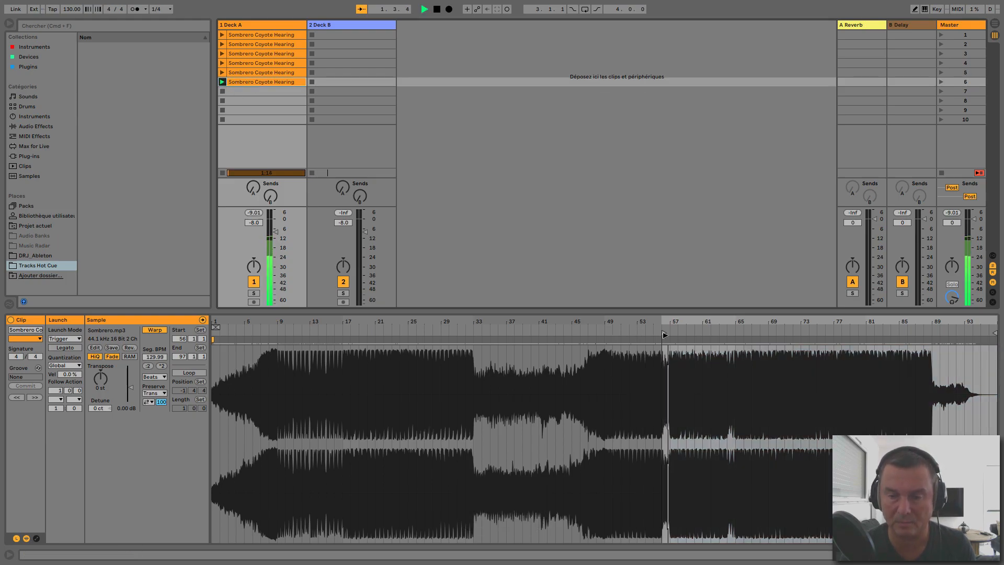
left_click_drag(663, 333, 769, 338)
left_click(767, 341)
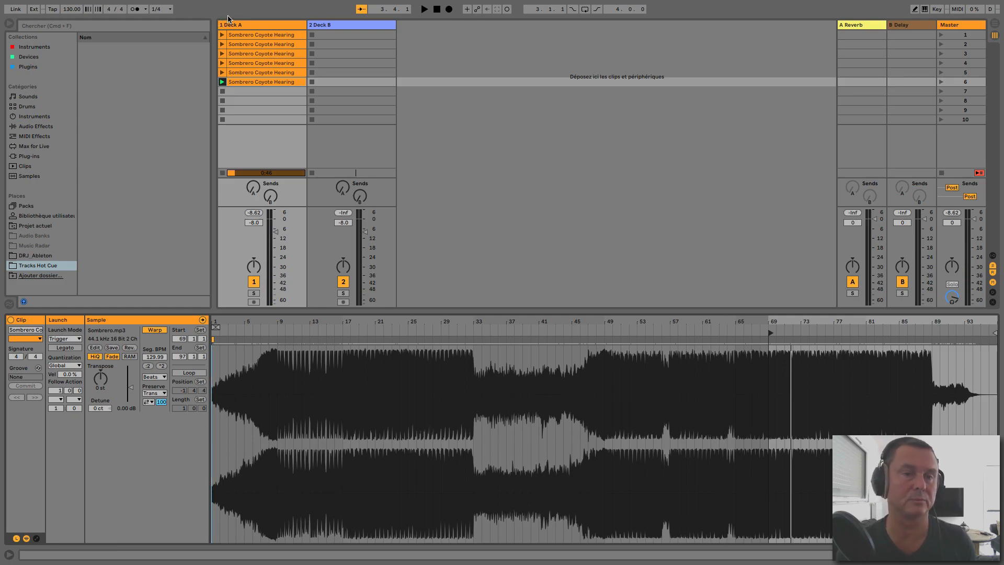
- Select the Deck A clips in slots 1 to 6 in turn to review their start markers
left_click(258, 36)
left_click(260, 45)
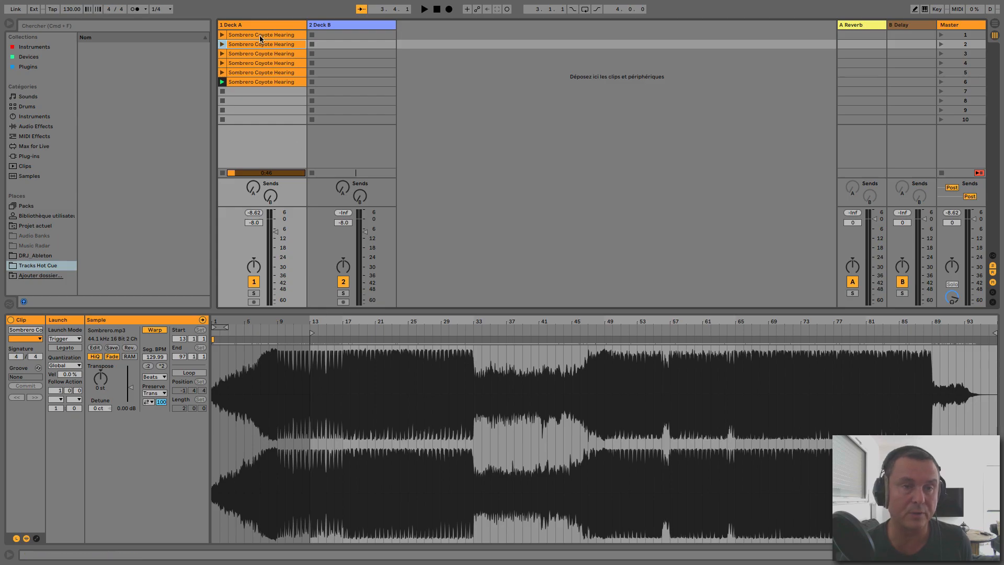
left_click(247, 54)
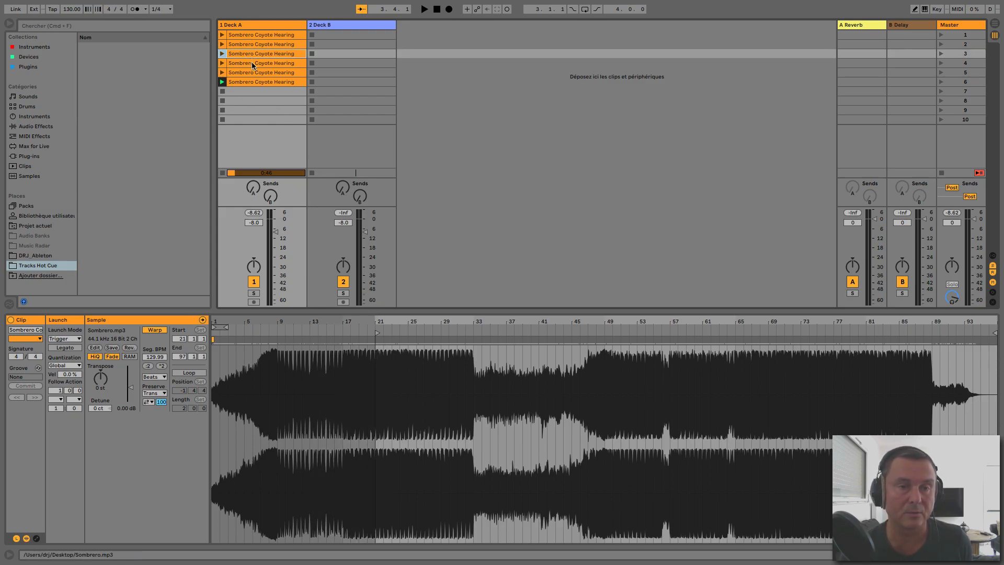
left_click(253, 63)
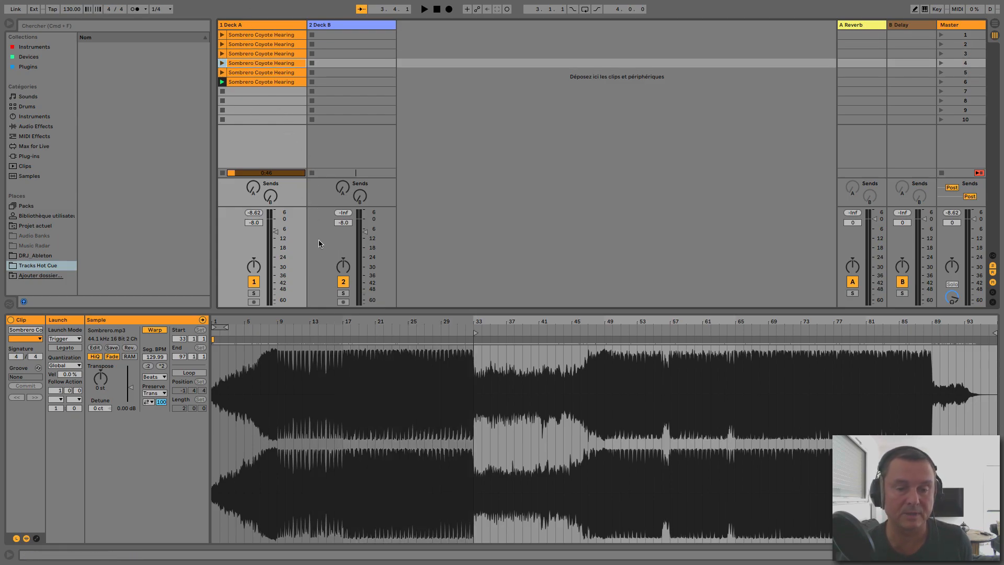
left_click(259, 73)
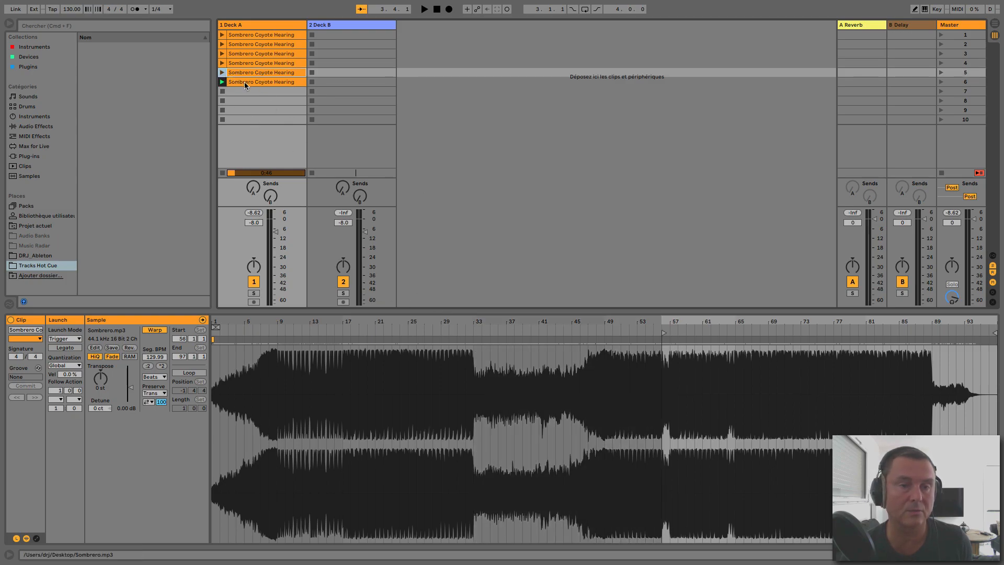
left_click(245, 82)
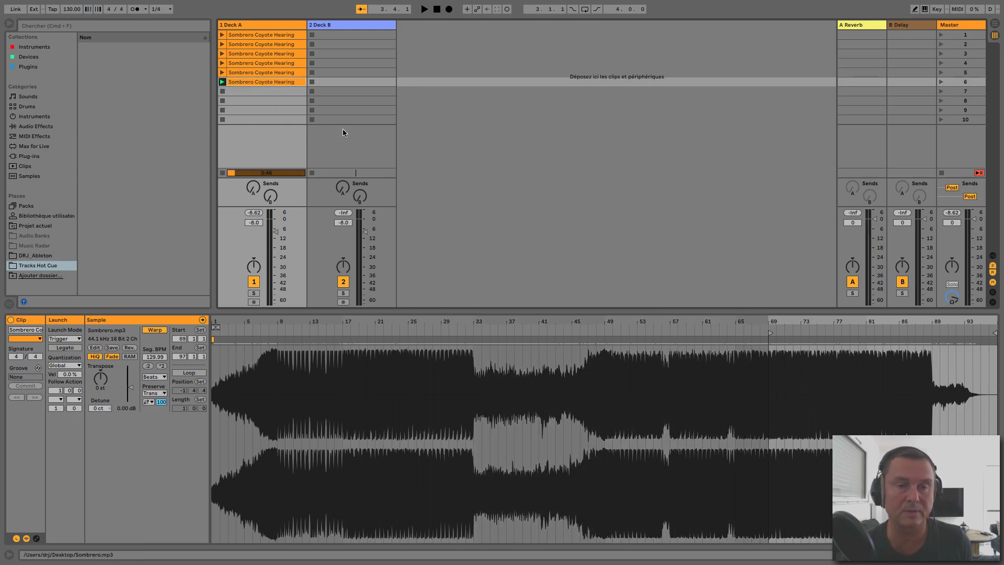
- Launch the Deck A clips in slots 1 to 6 one after another to test them as hot cues
left_click(233, 35)
left_click(222, 35)
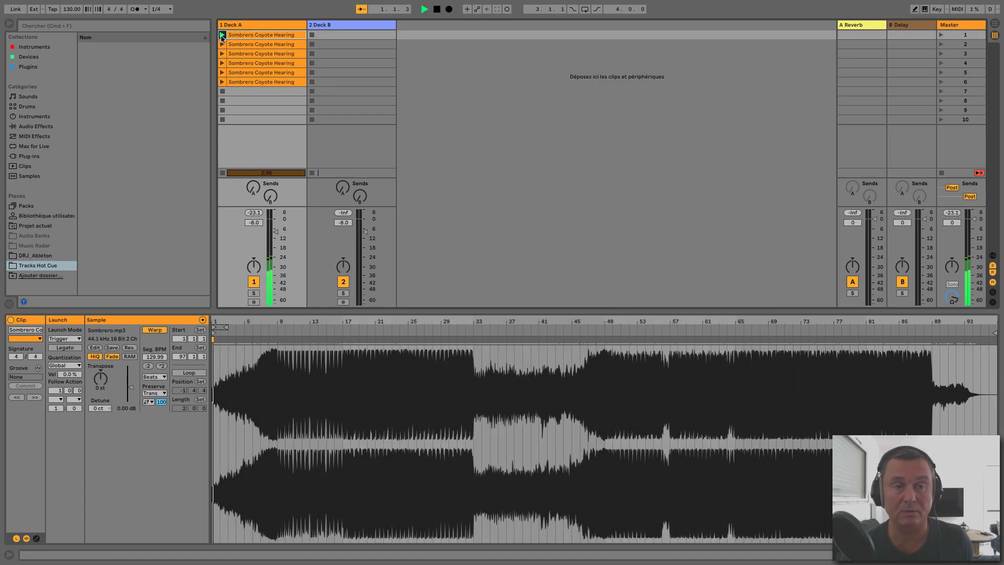
left_click(222, 44)
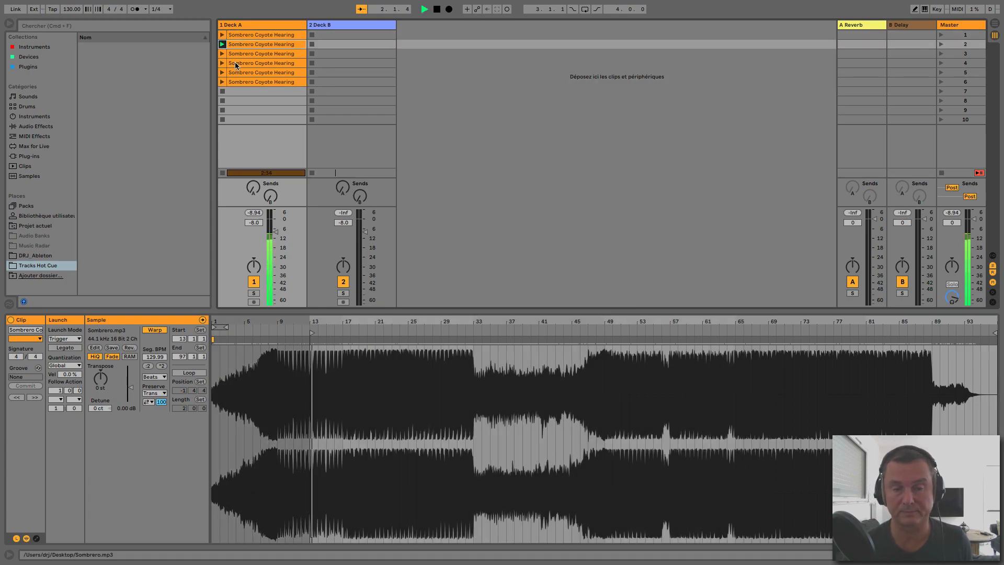
left_click(222, 54)
left_click(222, 63)
left_click(221, 72)
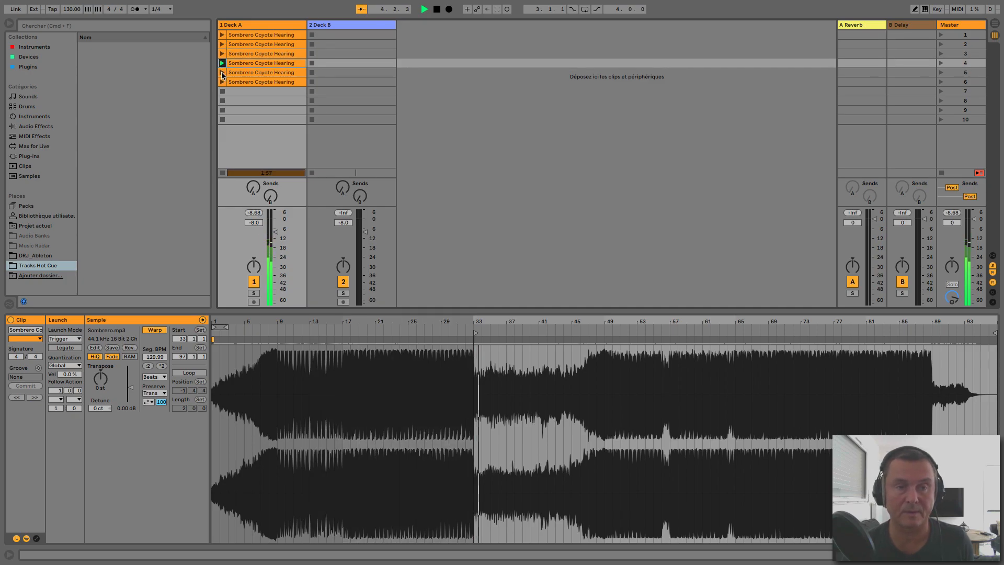
left_click(222, 82)
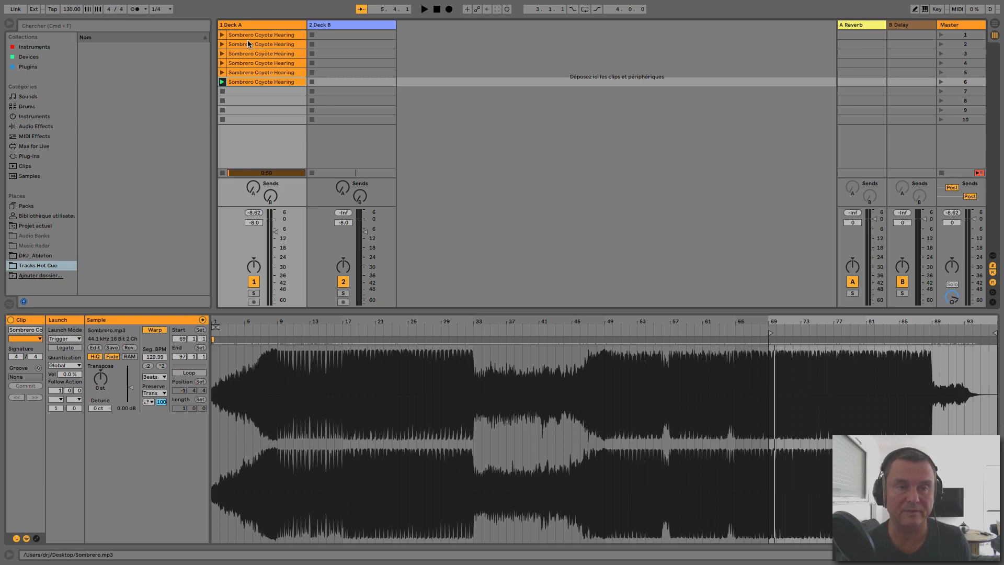
left_click(222, 82)
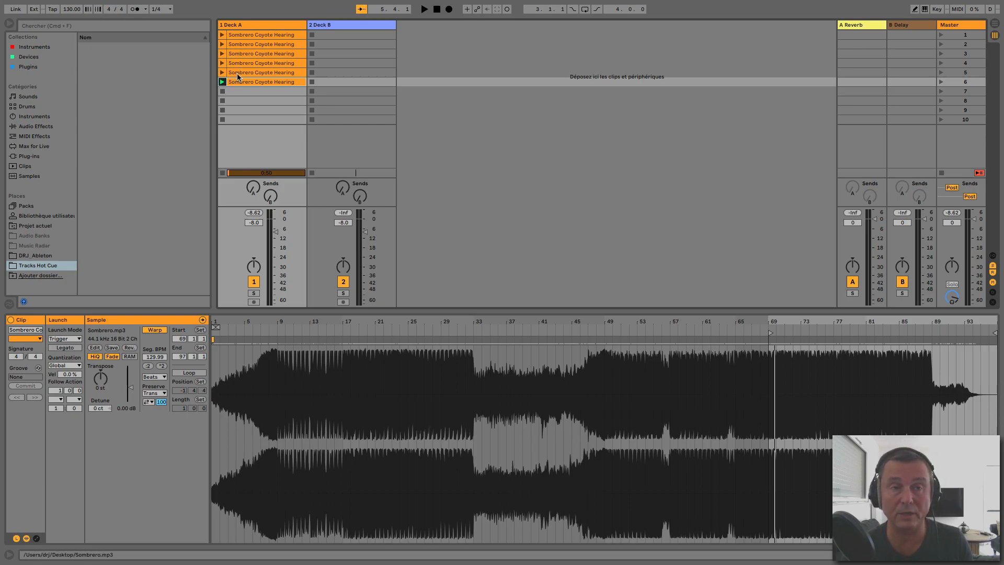
- Delete all existing computer-key assignments for the Deck A slots and the locators, and leave key mapping mode
left_click(957, 9)
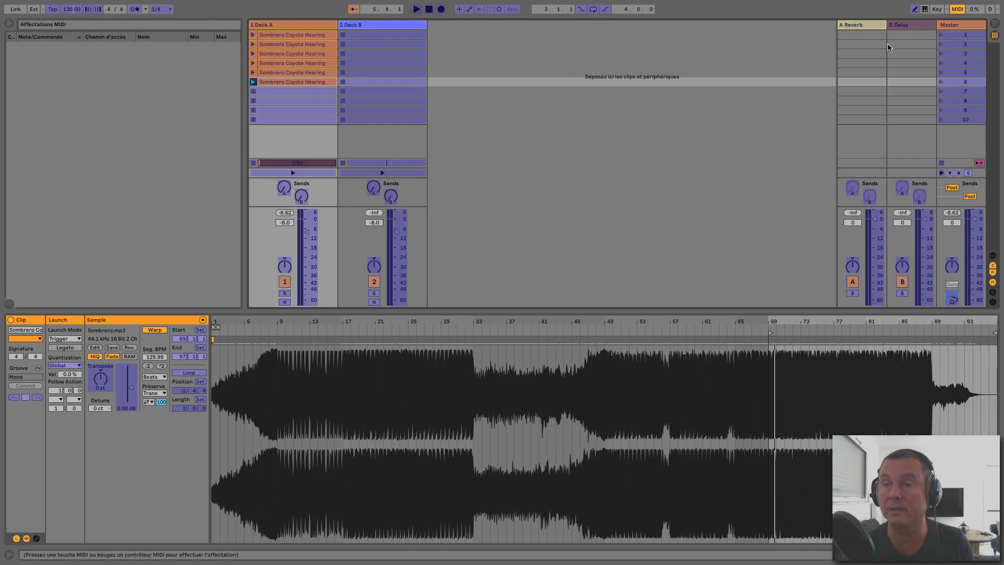
left_click(958, 10)
left_click(936, 9)
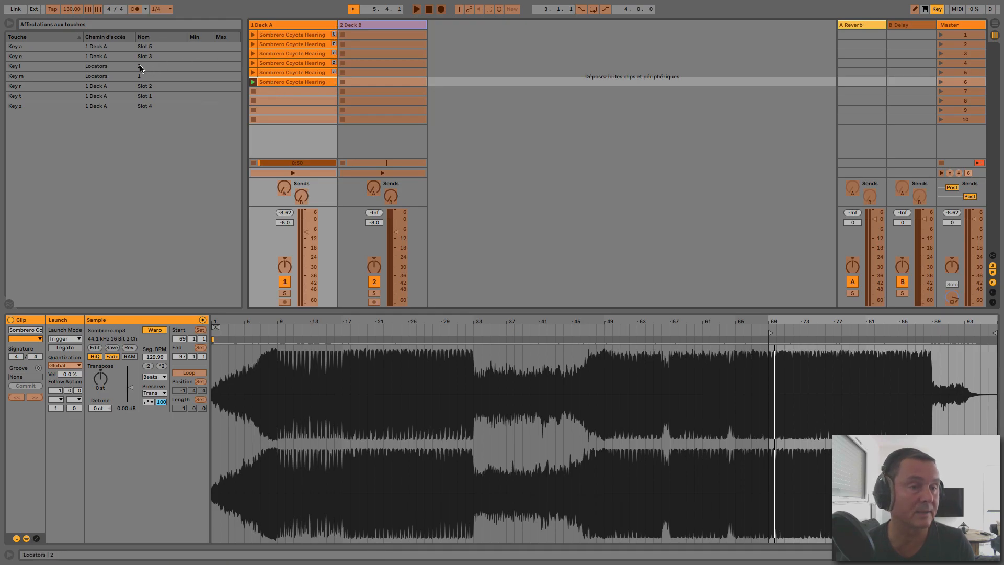
left_click(92, 107)
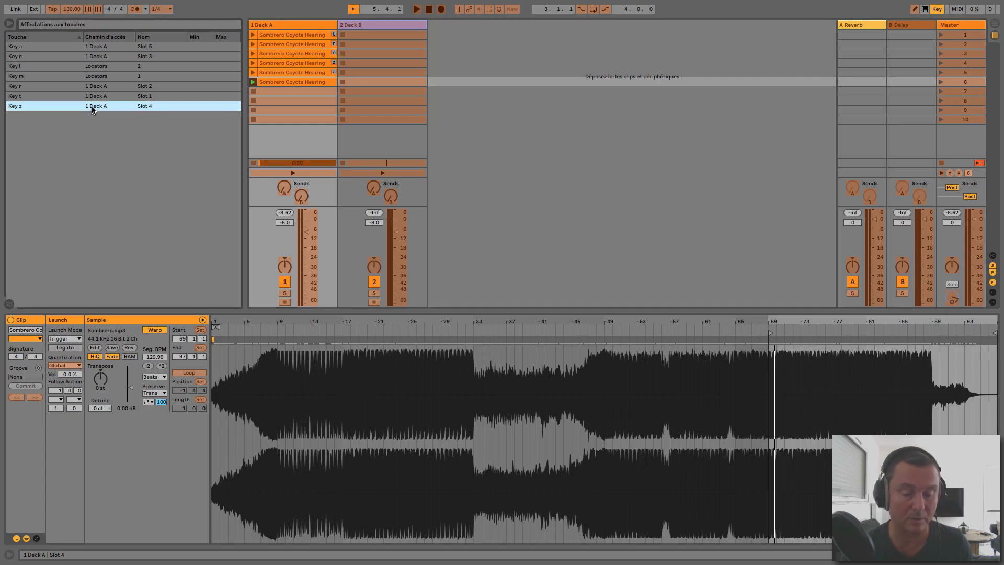
key("Delete")
key("Delete")
key("Delete")
key("Delete")
key("Delete")
key("Delete")
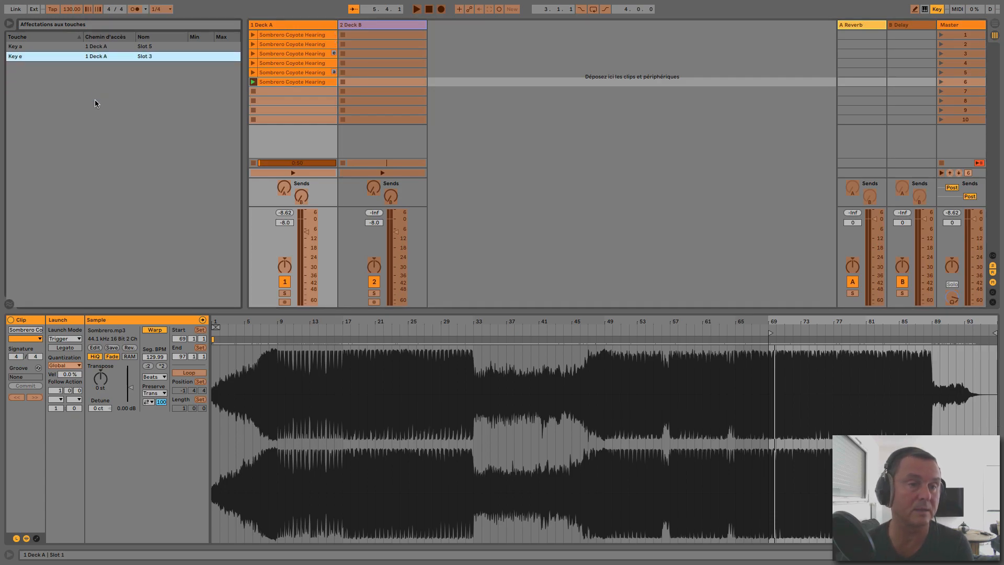
key("Delete")
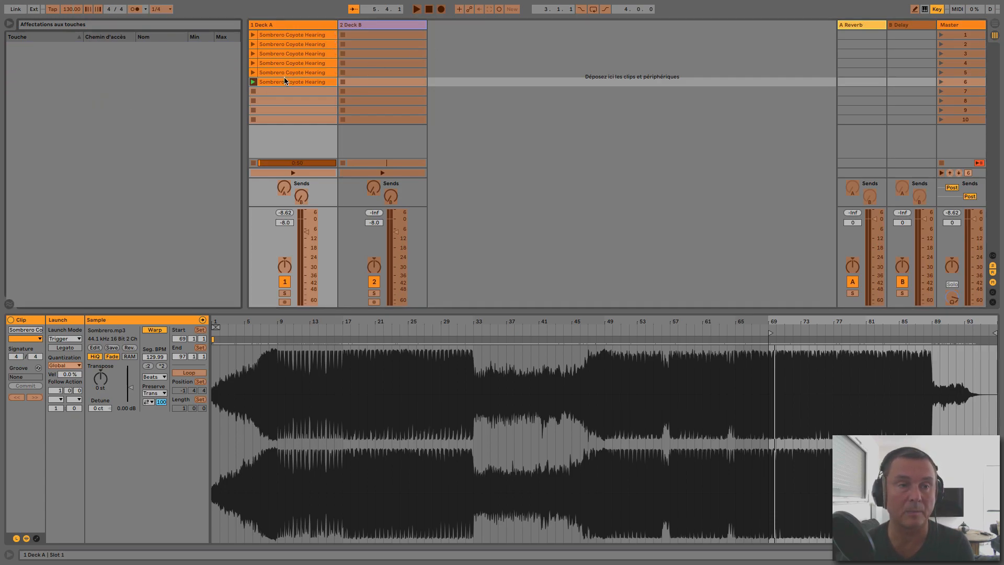
left_click(940, 10)
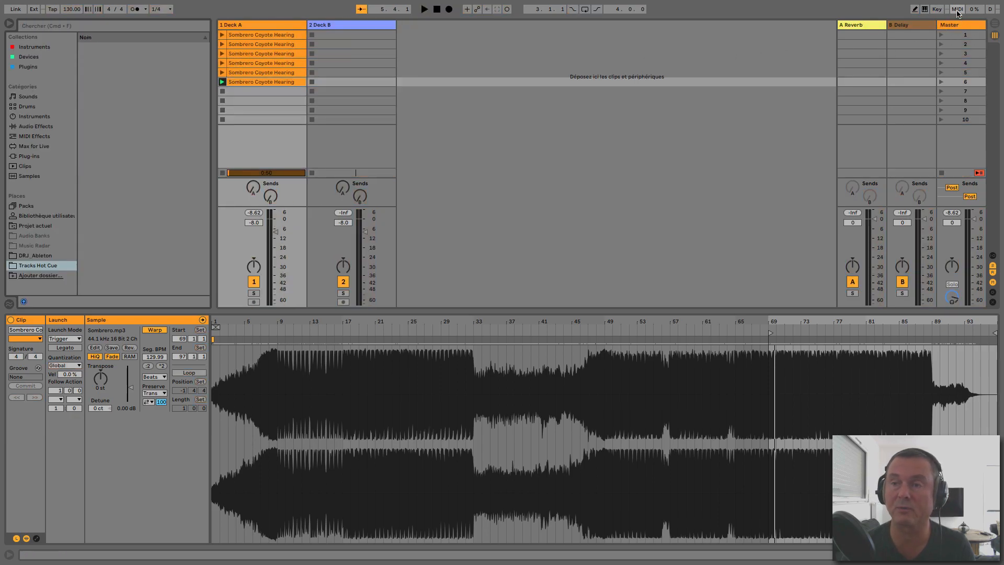
- MIDI-map the Deck A clips in slots 1 to 6 to controller notes C5, B4, A4, G4, F4 and E4
left_click(958, 9)
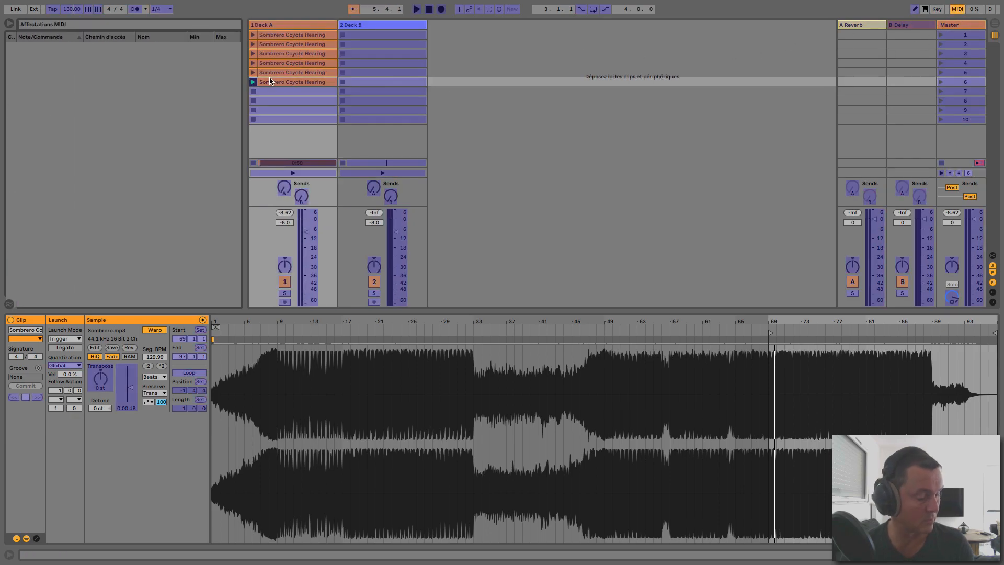
left_click(252, 38)
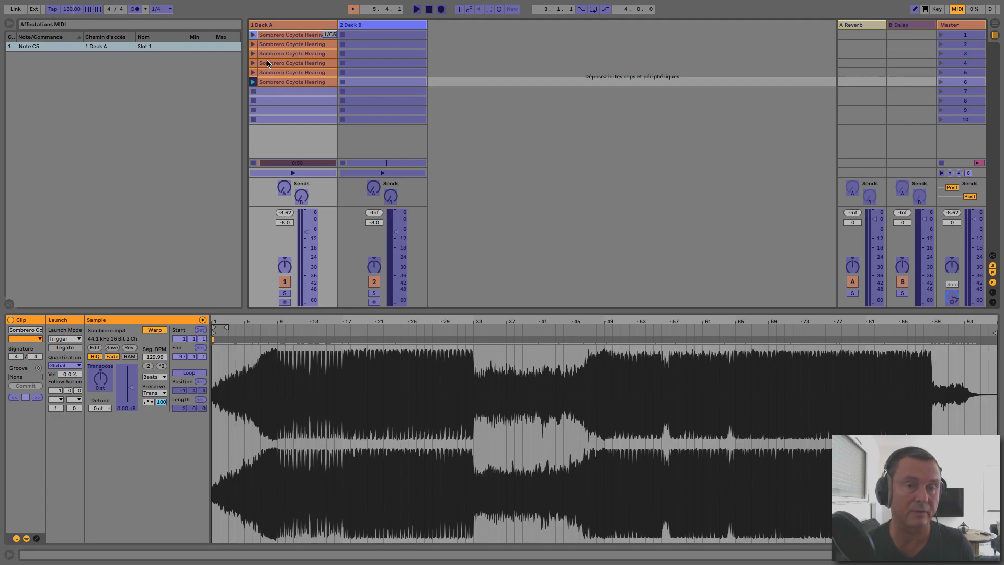
left_click(277, 45)
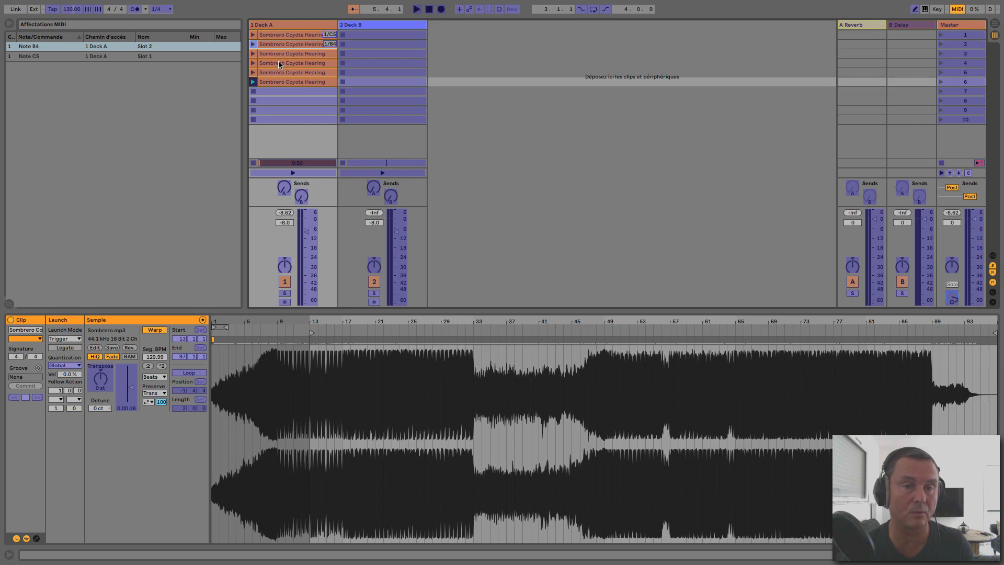
left_click(281, 54)
left_click(281, 63)
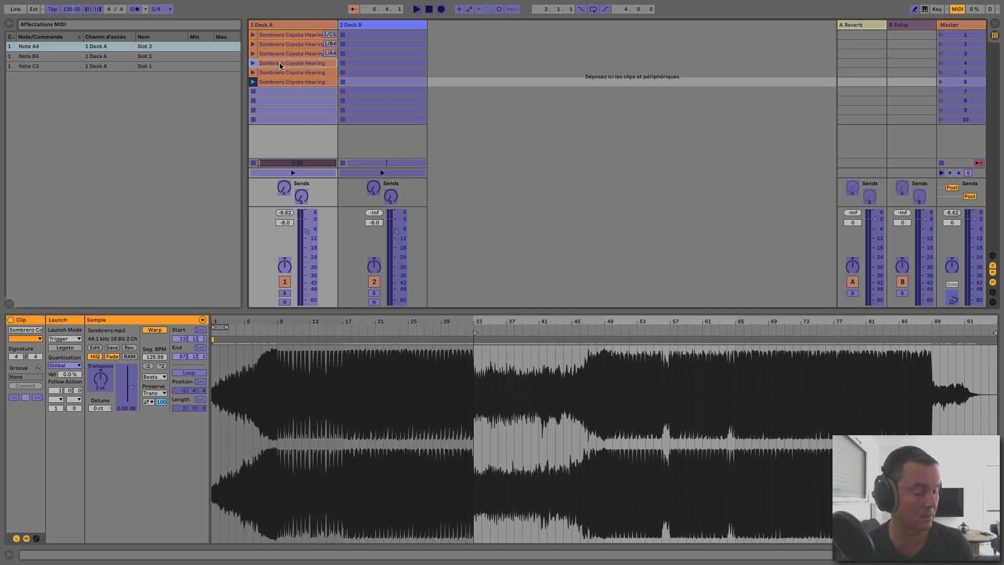
left_click(277, 72)
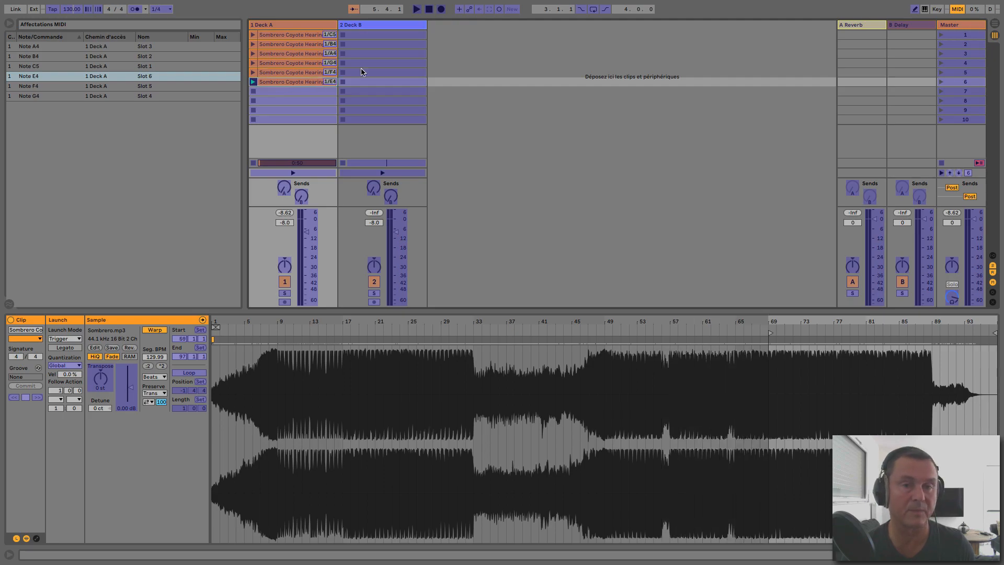
left_click(957, 10)
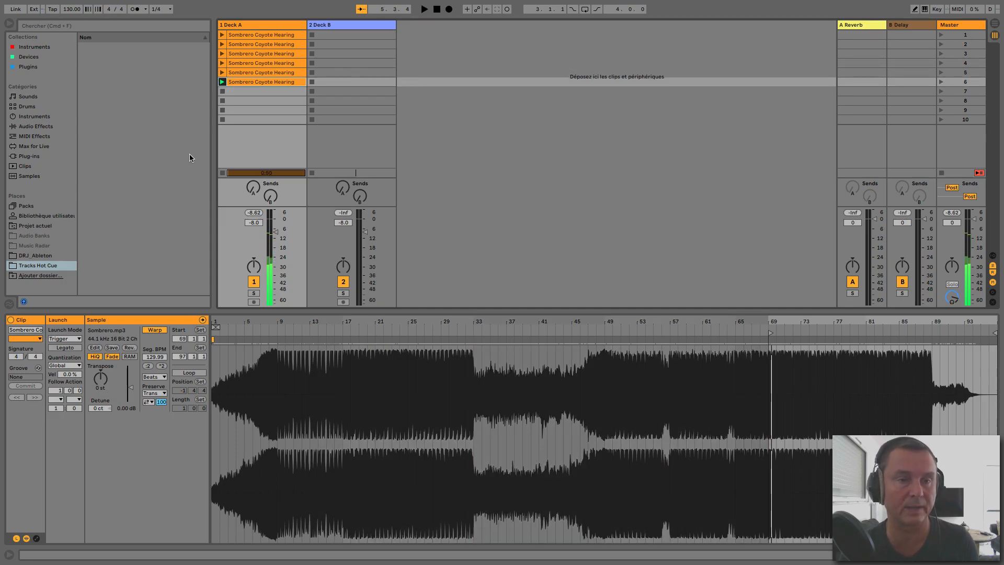
- MIDI-map Deck A's clip stop control to note A#4 and leave MIDI mapping mode
left_click(956, 10)
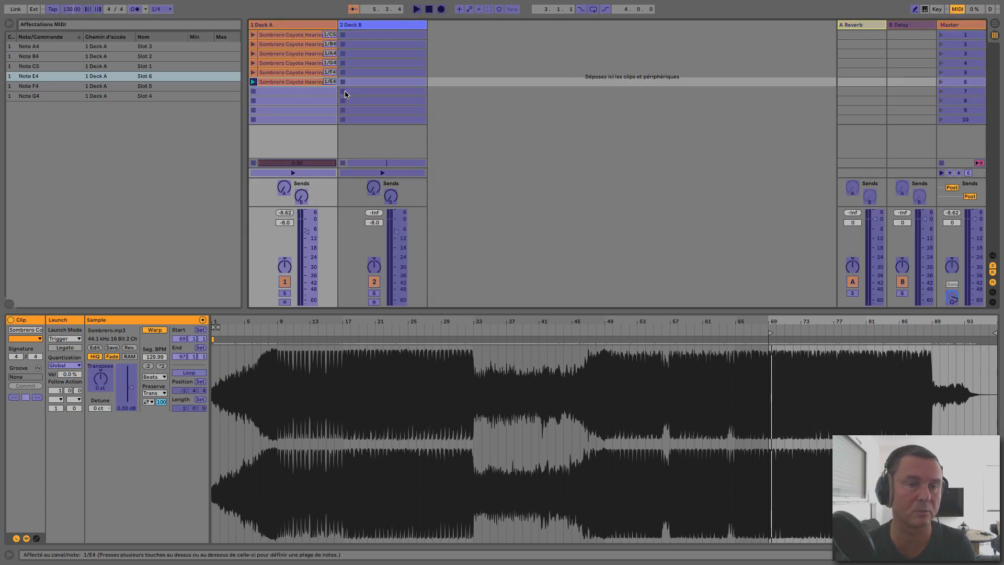
left_click(254, 164)
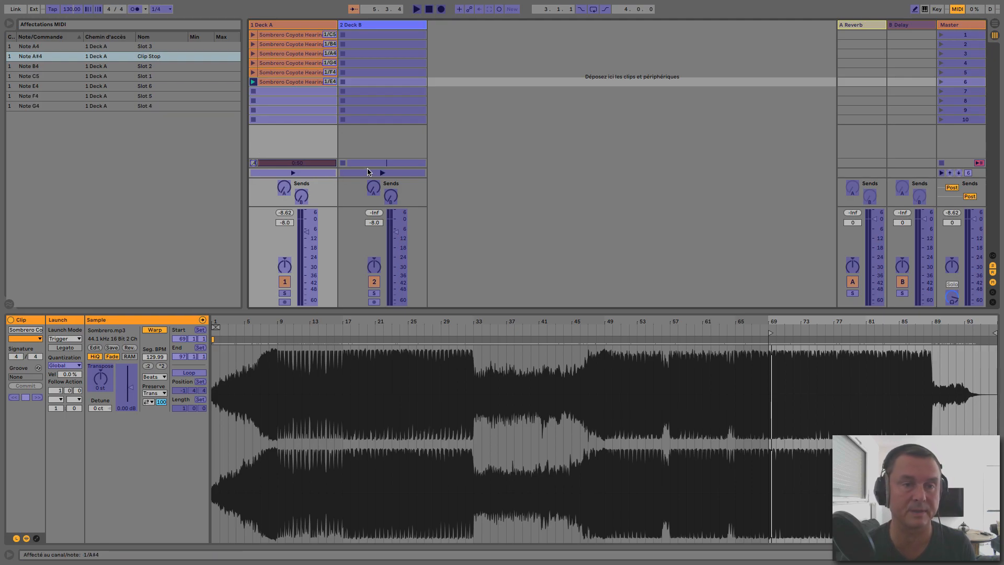
left_click(956, 12)
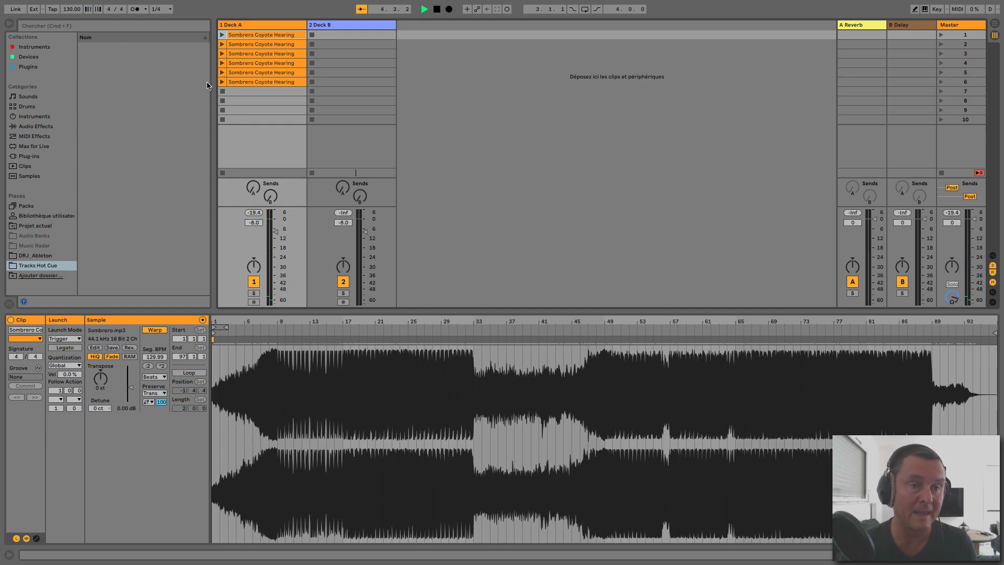
- Set the global launch quantization to 1 Bar, and hide and re-show the clip's Launch box
left_click(163, 9)
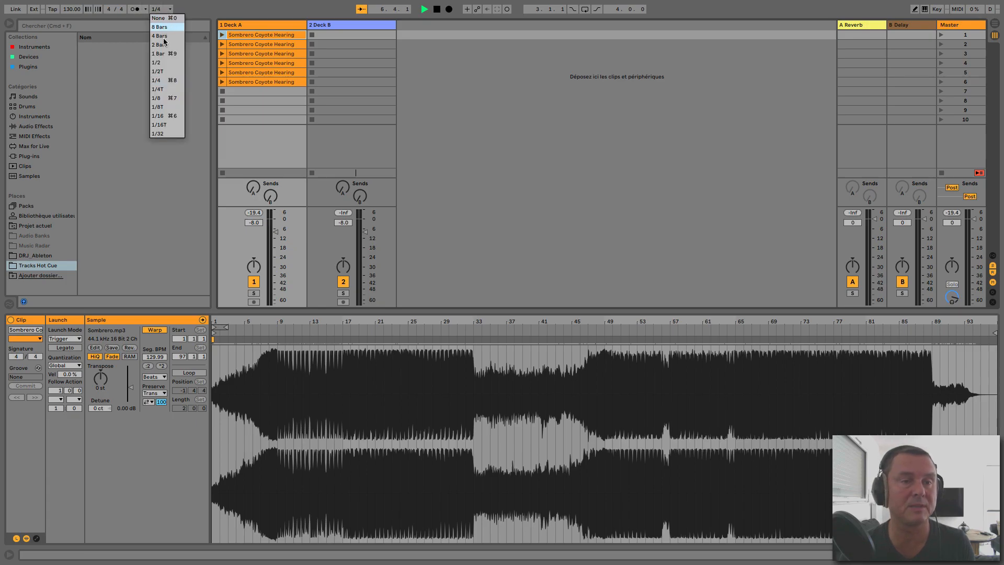
left_click(159, 53)
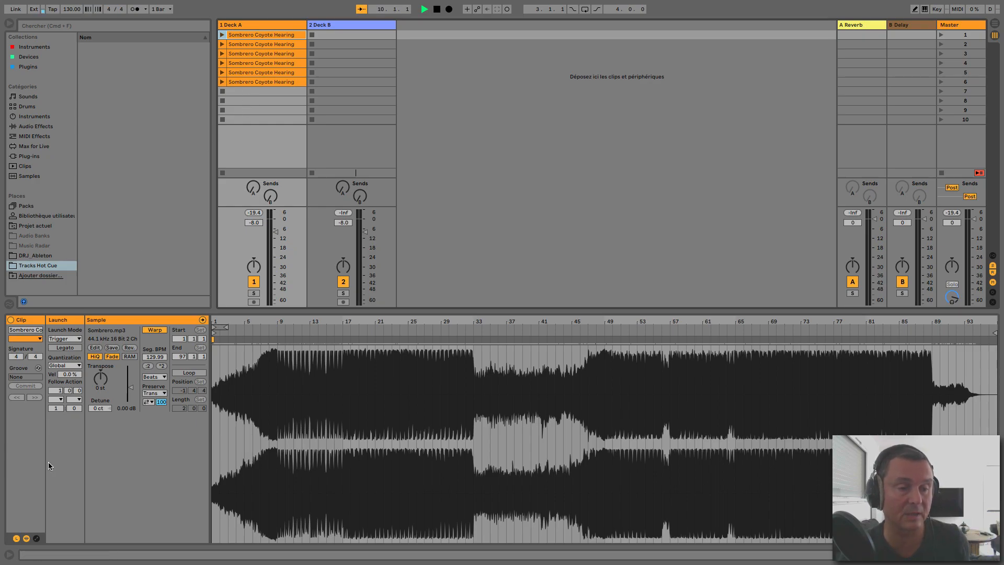
left_click(17, 539)
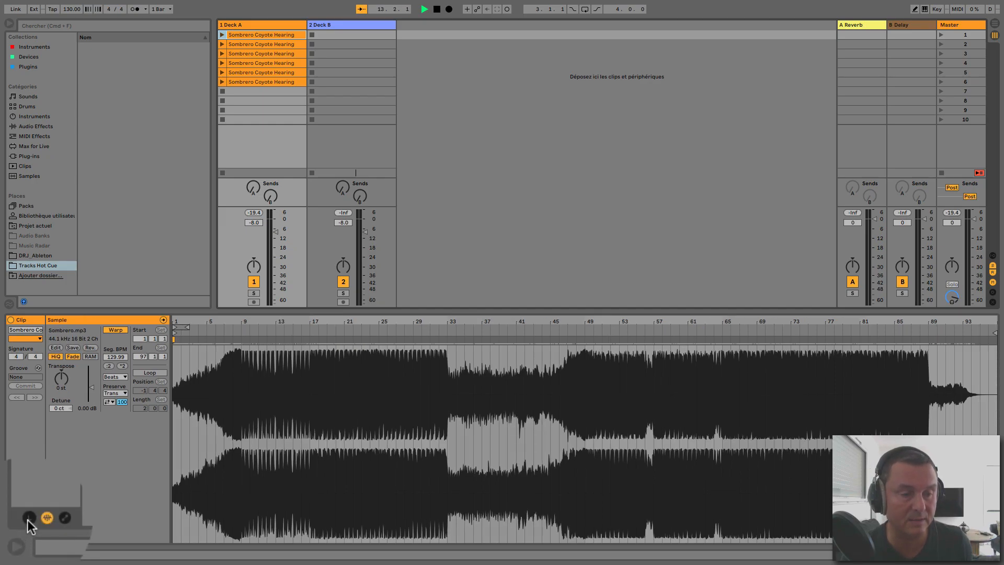
left_click(16, 538)
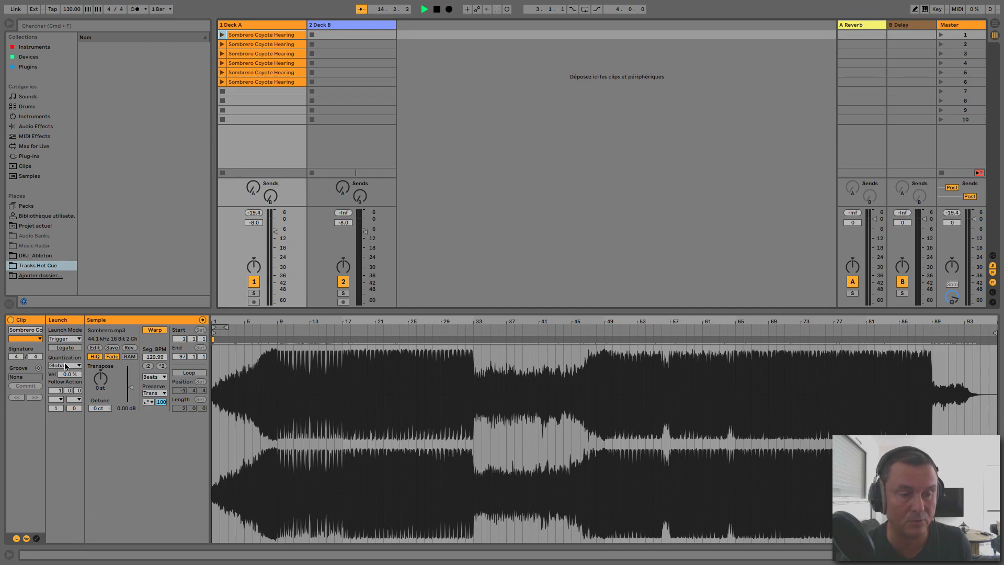
- Launch the Deck A slot 1 clip repeatedly in Trigger launch mode to test how it responds
left_click(79, 339)
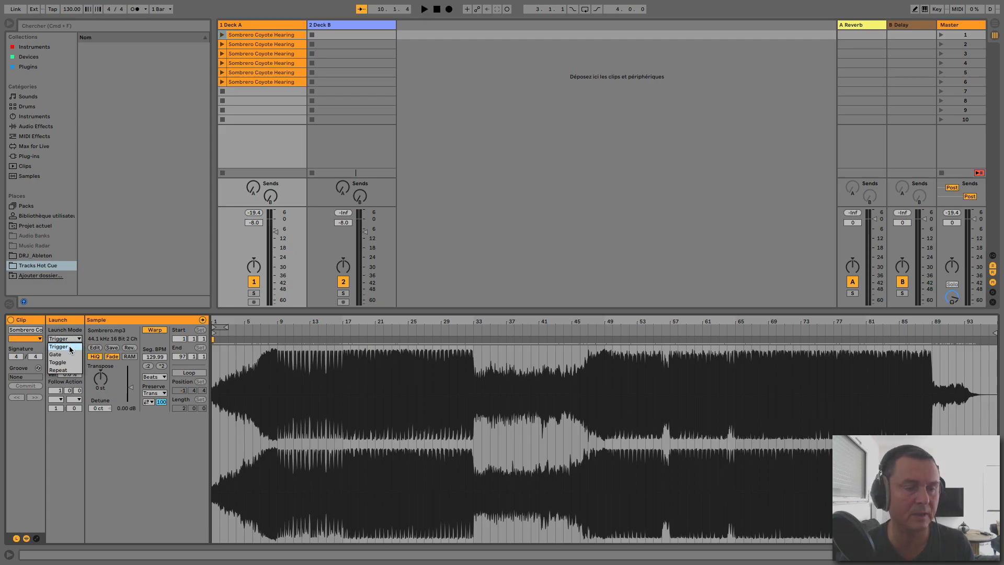
left_click(222, 35)
left_click(221, 35)
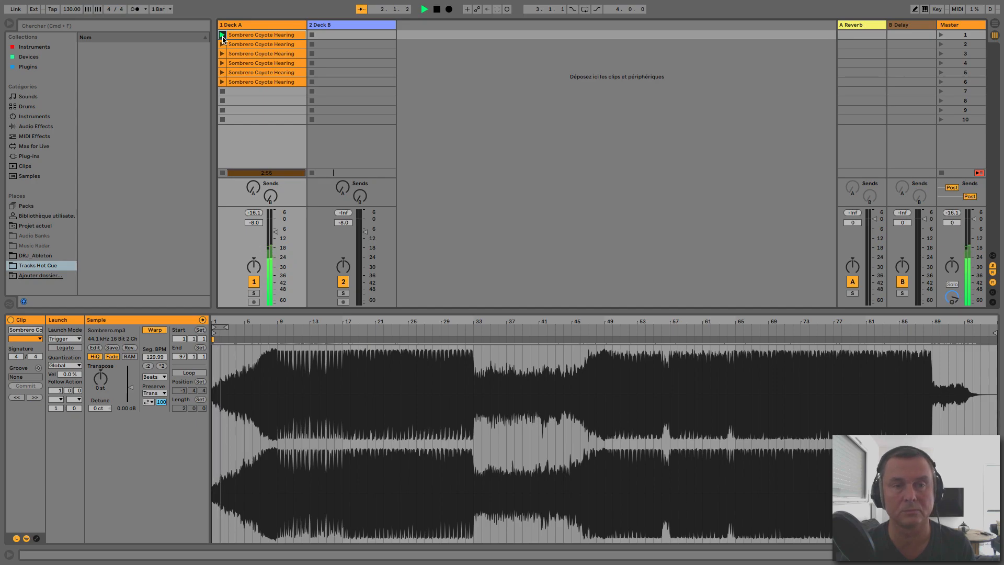
left_click(223, 35)
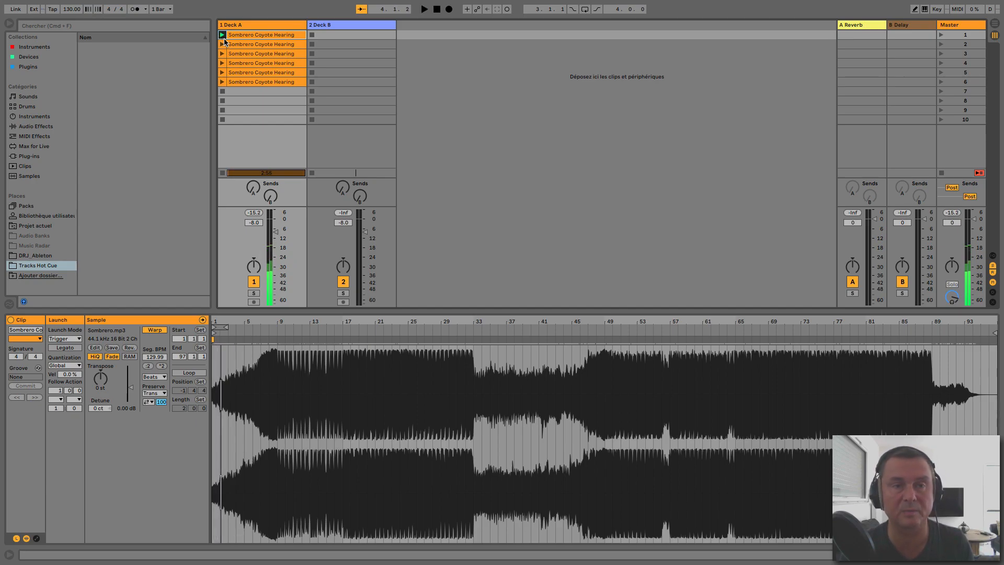
- Set the slot 1 clip's launch mode to Gate, test launching it, and look over its clip quantization options
left_click(72, 339)
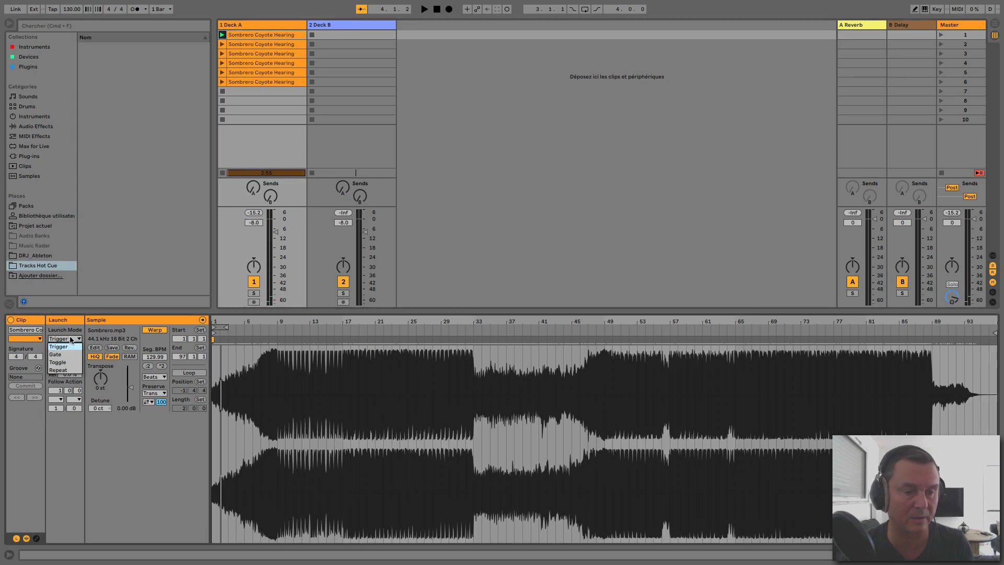
left_click(66, 355)
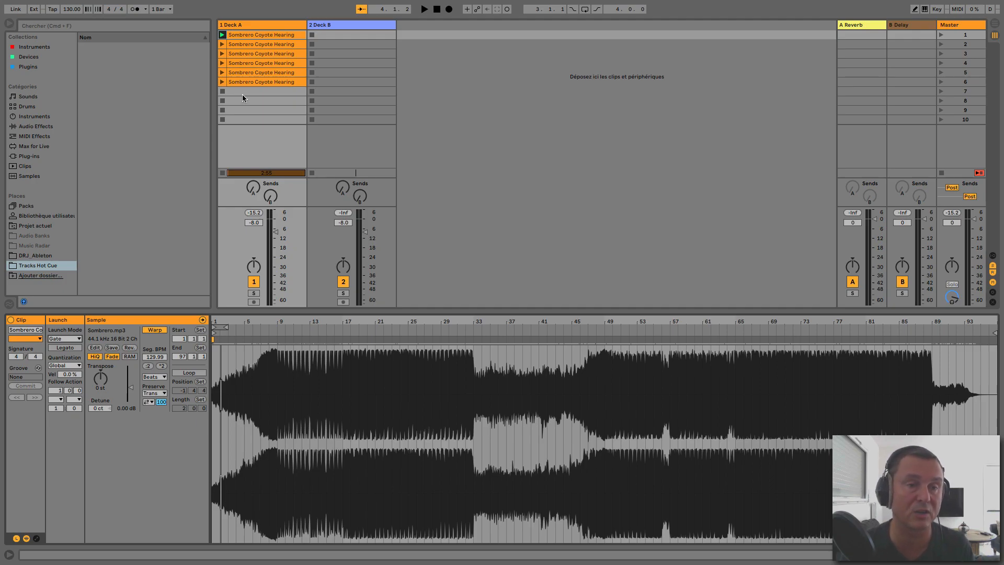
left_click(222, 35)
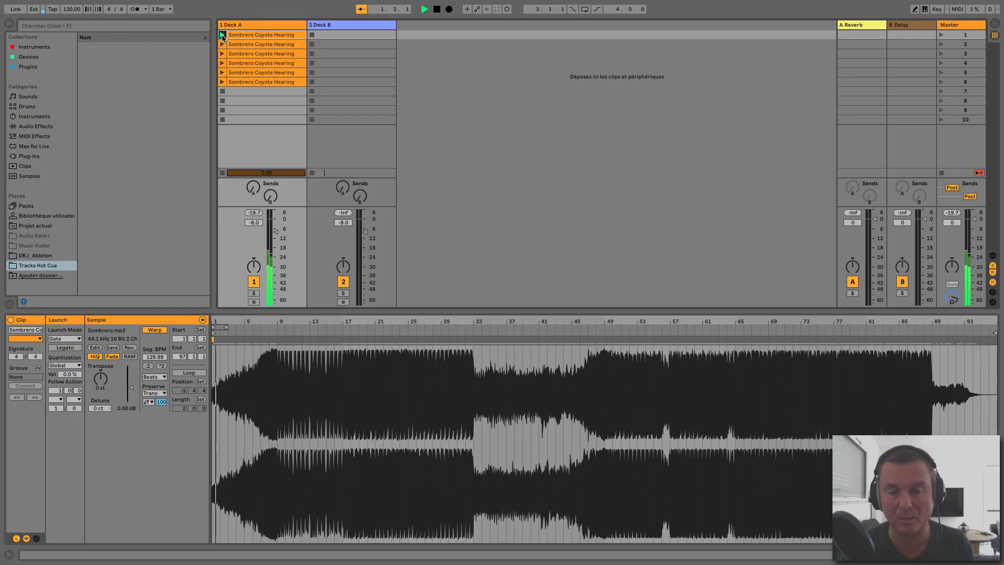
left_click(223, 35)
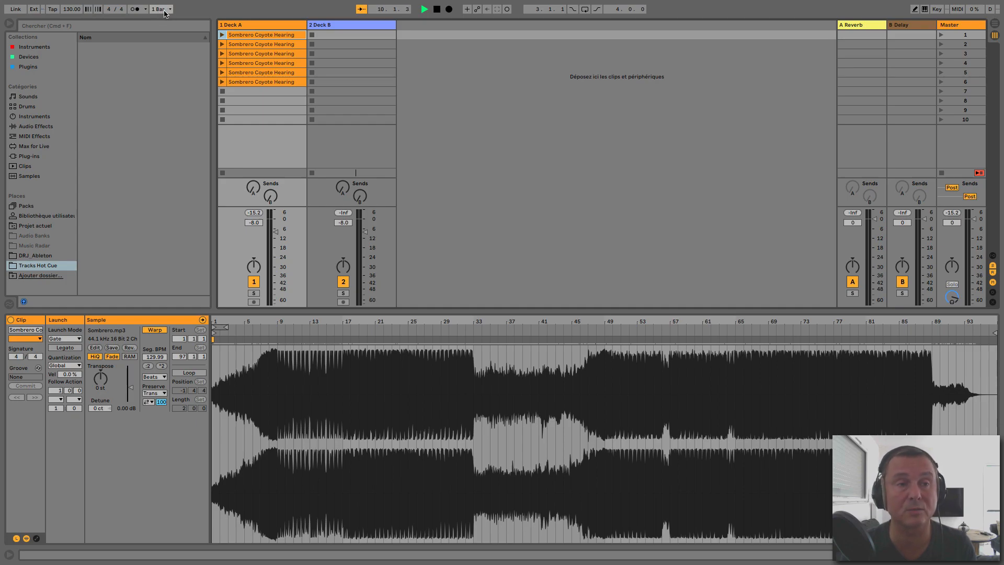
left_click(74, 366)
left_click(75, 368)
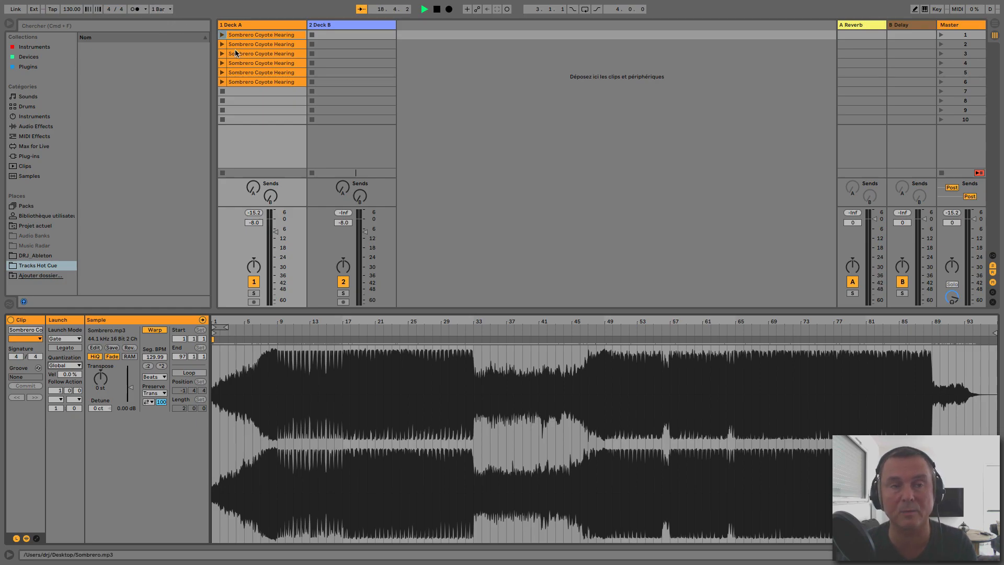
- Set the slot 1 clip's launch mode to Toggle and launch it to test switching it on and off
left_click(72, 339)
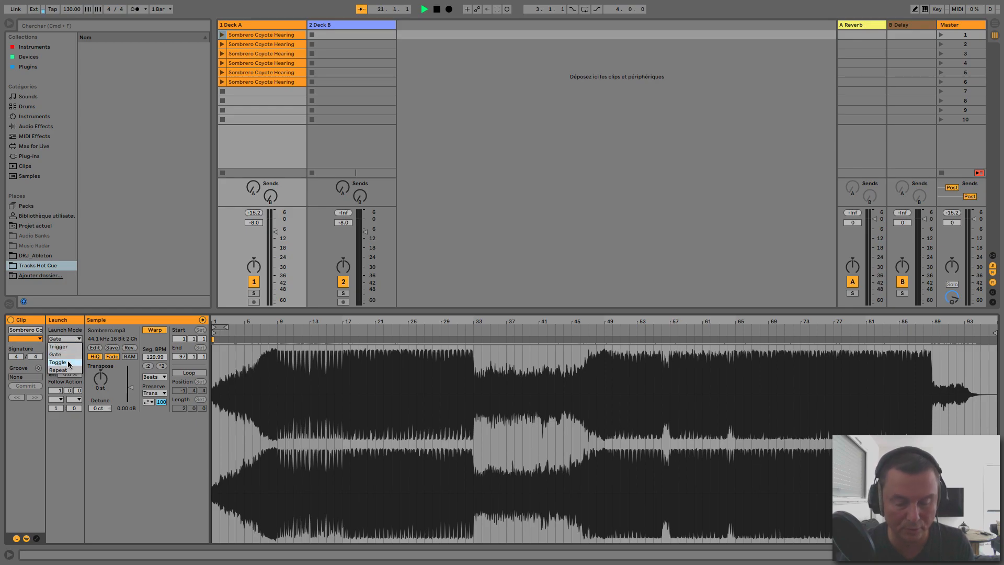
left_click(69, 363)
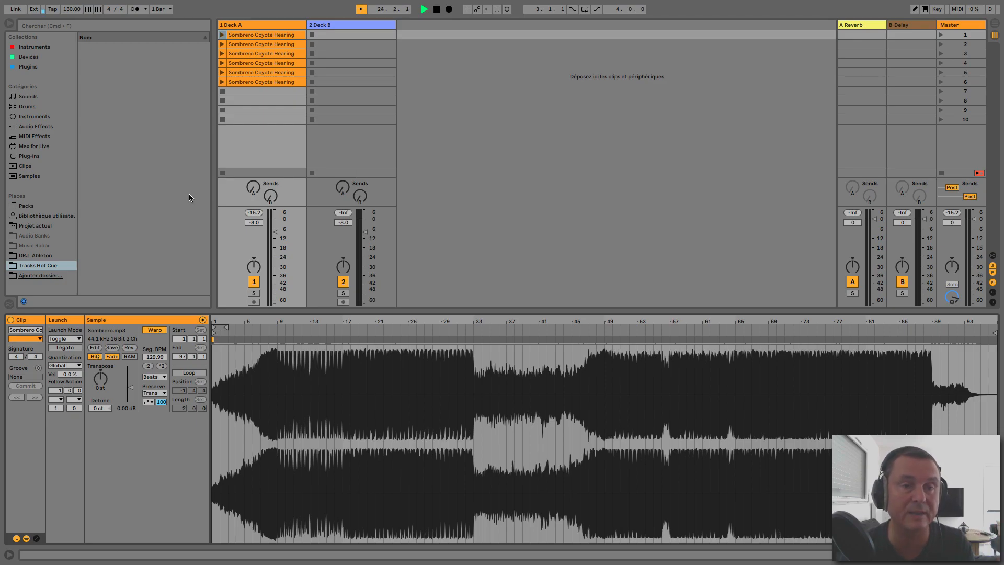
left_click(222, 35)
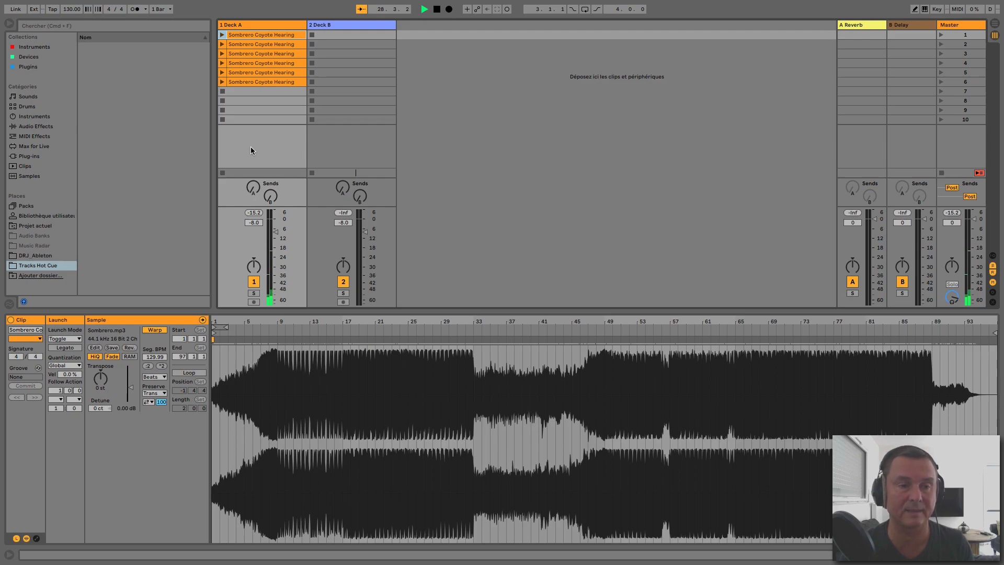
- Set the slot 1 clip's launch mode to Repeat with 1/8 clip quantization, and launch it to test the repeats
left_click(65, 339)
left_click(66, 370)
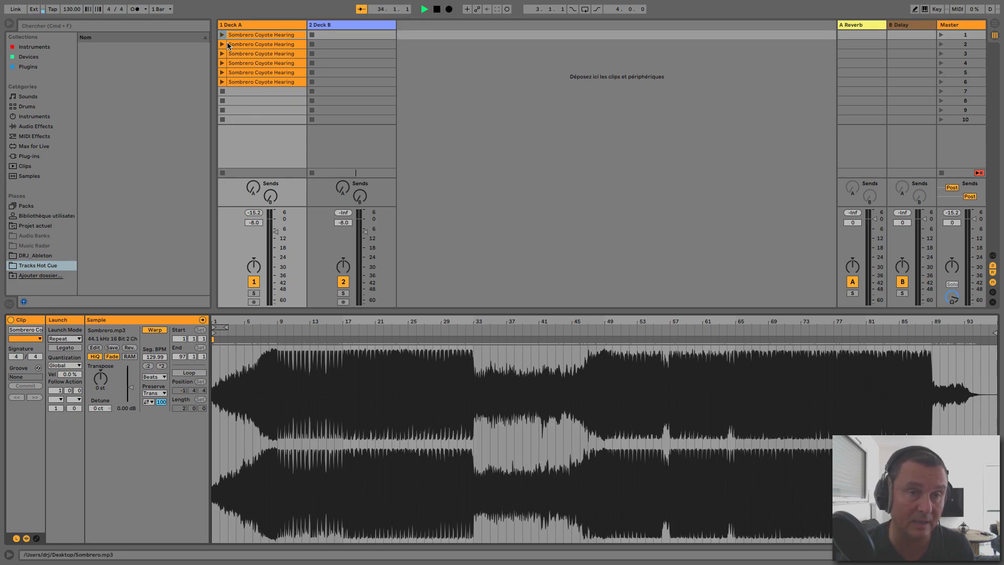
left_click(74, 365)
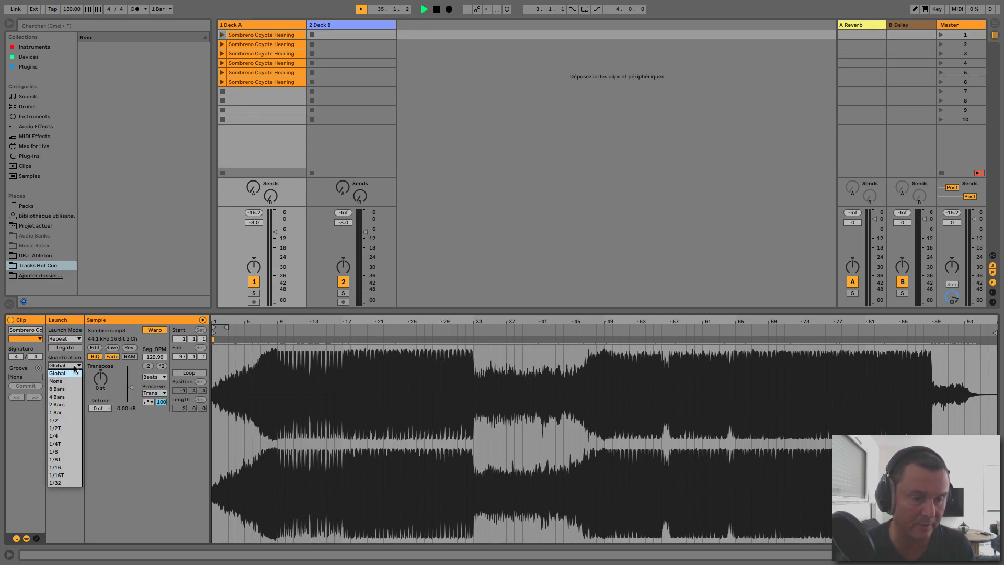
left_click(62, 451)
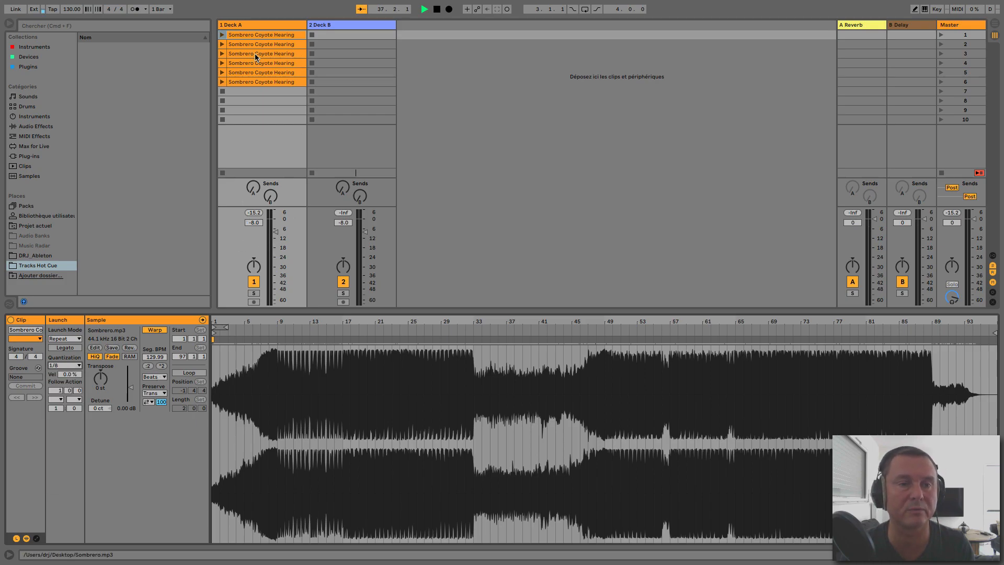
left_click(221, 35)
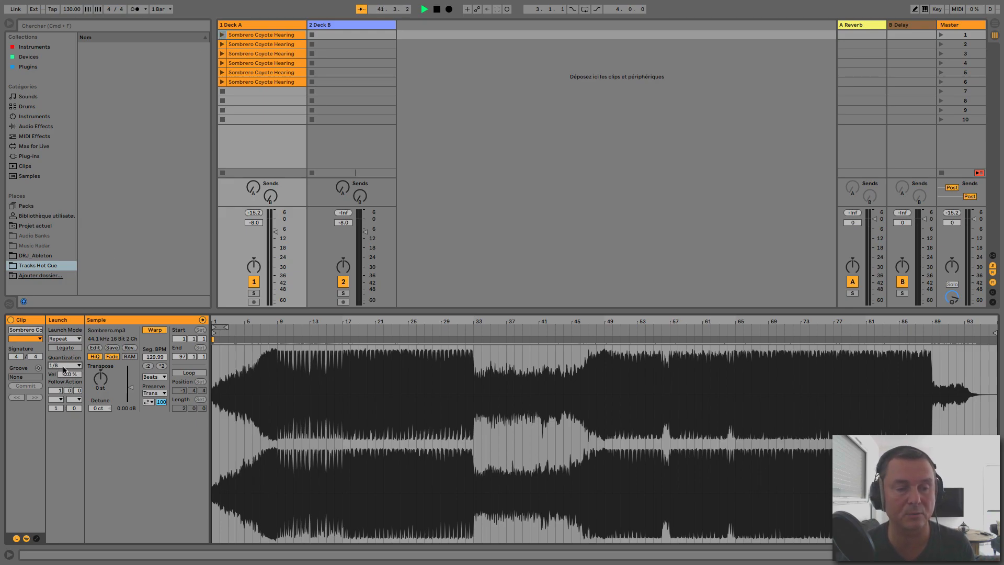
left_click(221, 36)
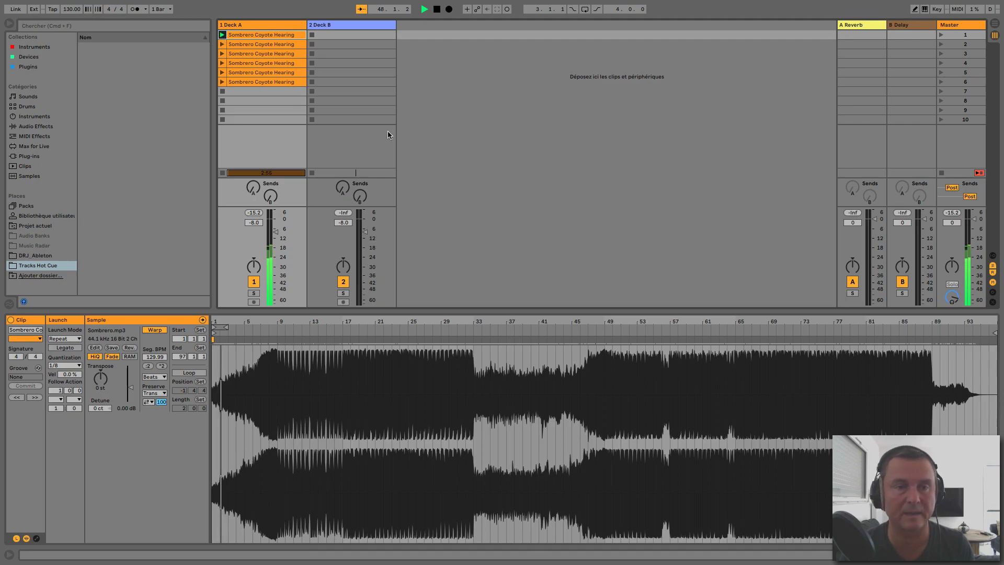
- Launch the Deck A slot 1 clip once more, and restore its launch mode to Trigger and its quantization to Global
left_click(222, 35)
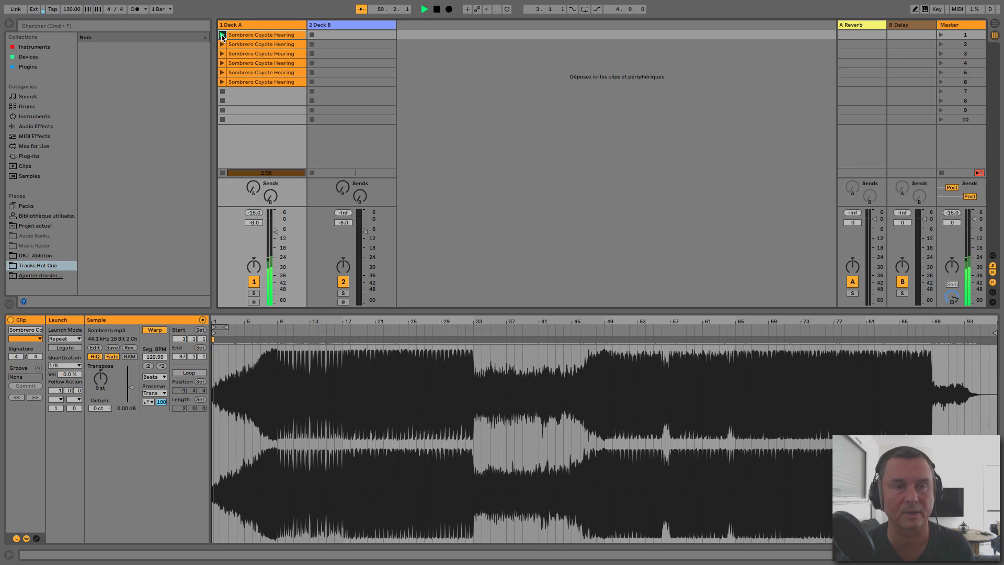
left_click(69, 340)
left_click(62, 348)
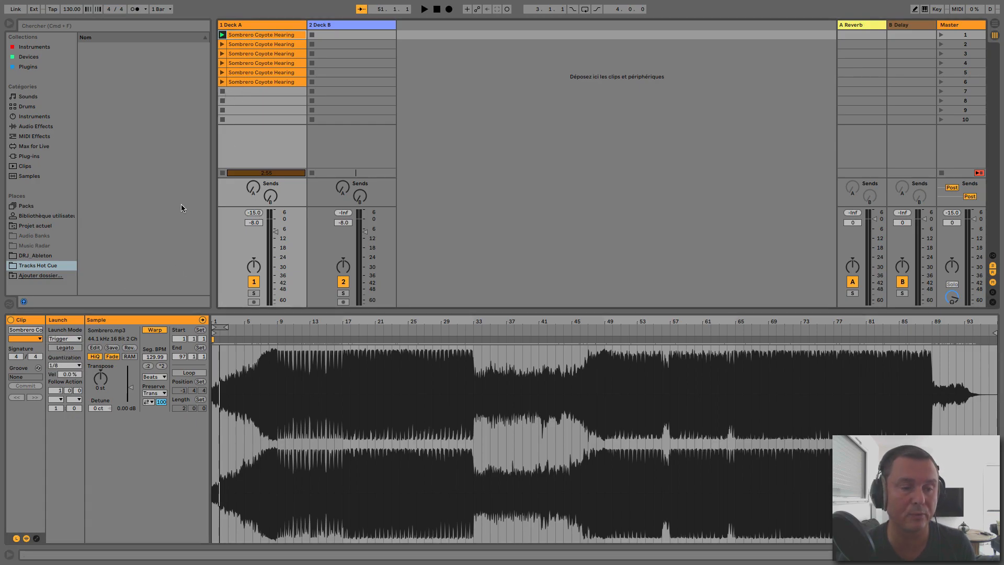
left_click(65, 365)
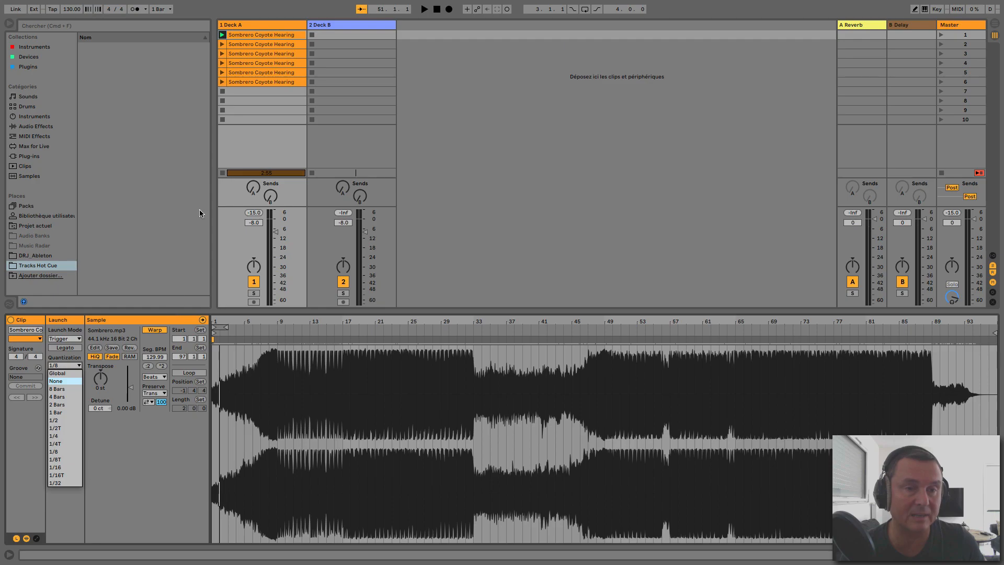
left_click(62, 375)
- Launch the Deck A slot 2 clip, set its clip quantization to 1/4, and relaunch it repeatedly to test the timing
left_click(222, 44)
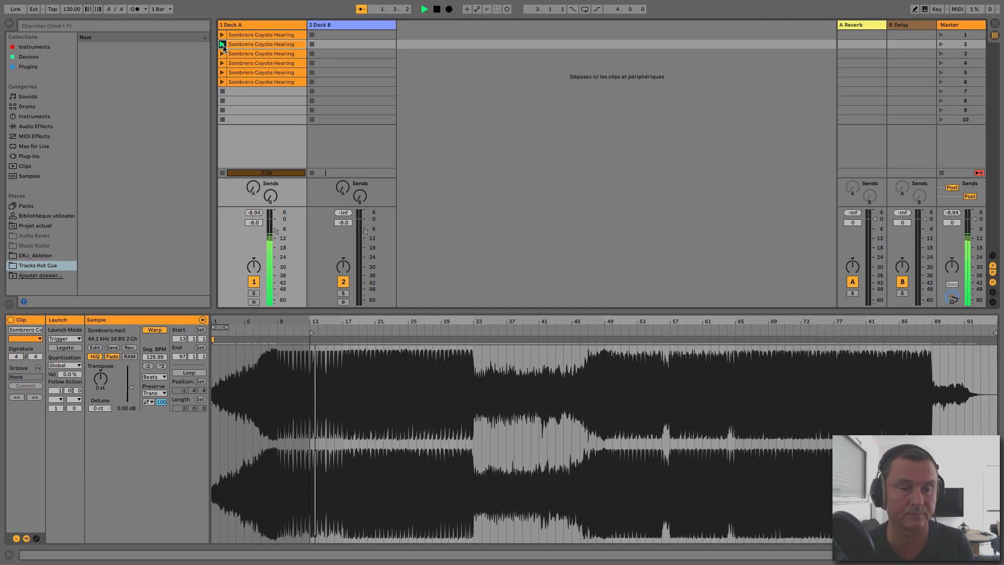
key("space")
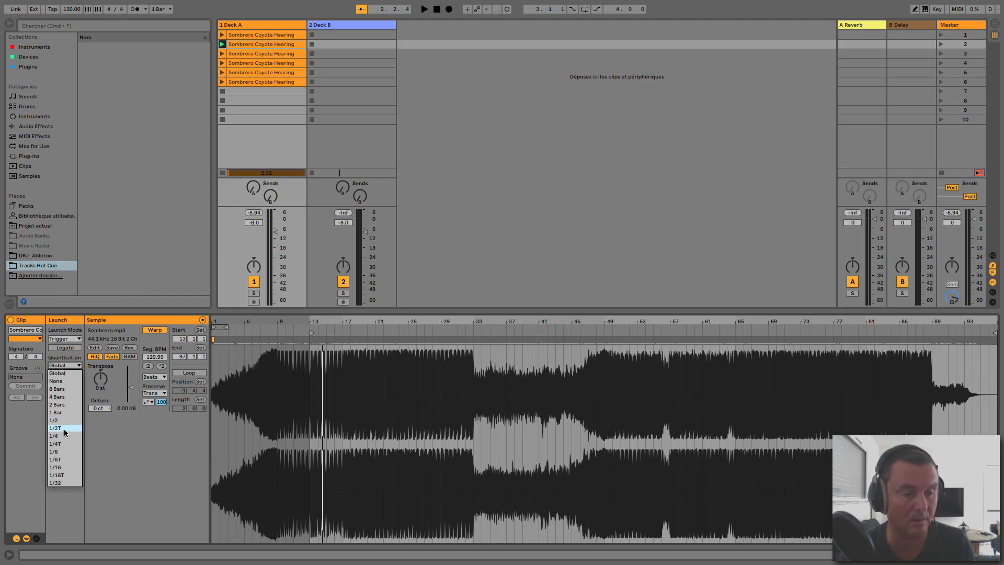
left_click(62, 436)
key("space")
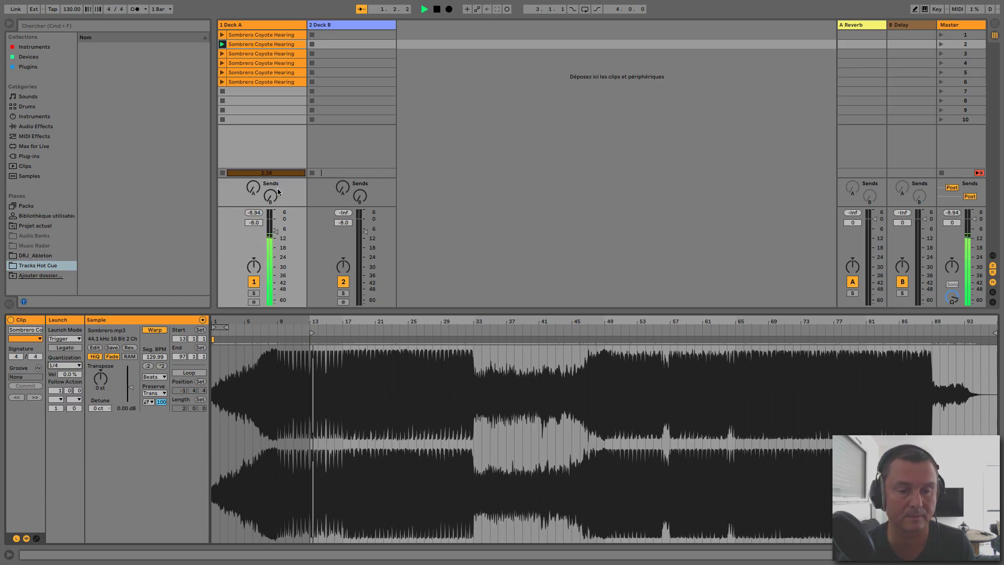
left_click(222, 44)
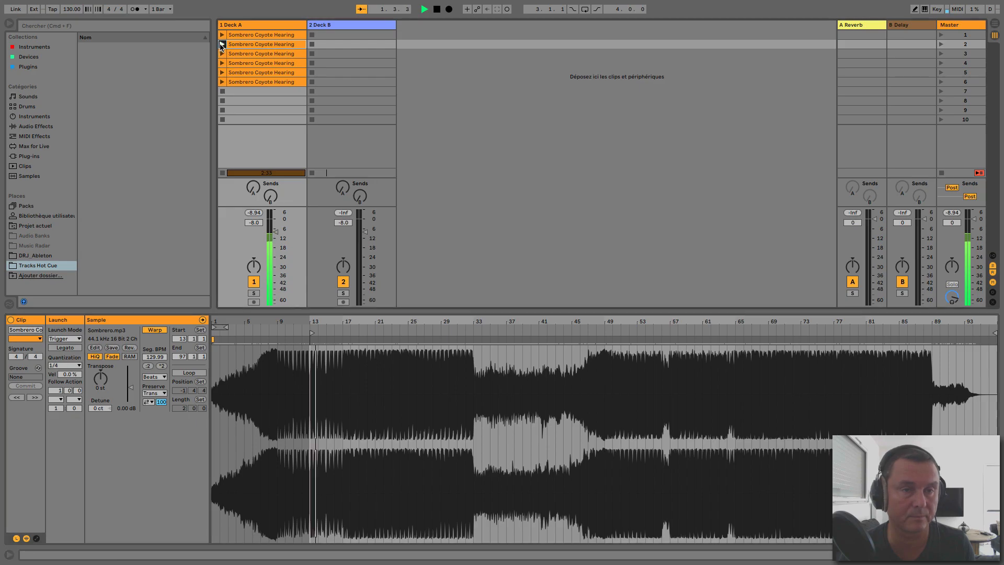
left_click(221, 45)
left_click(222, 45)
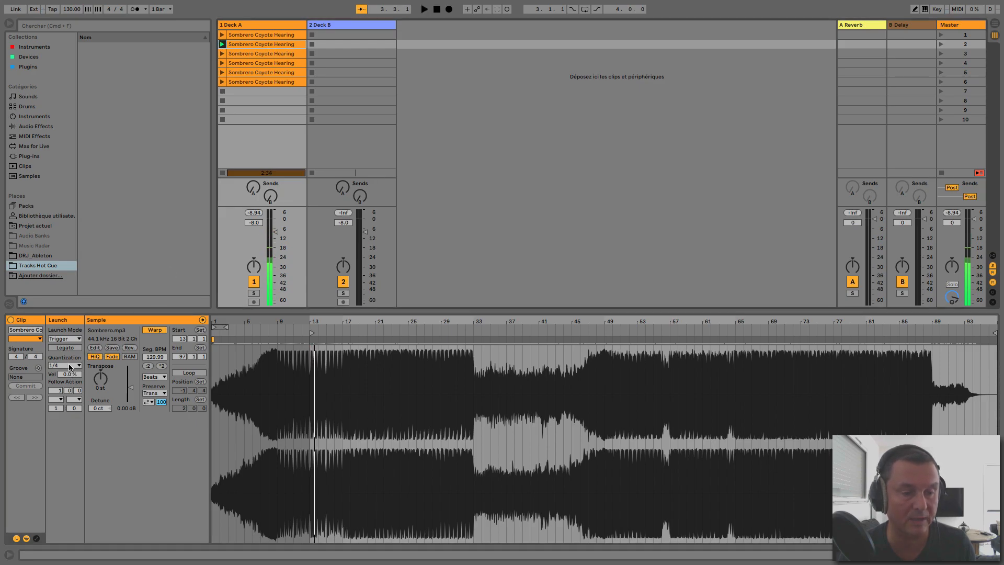
- Set the slot 2 clip's quantization to 1/8 and launch it repeatedly to test the timing
left_click(64, 365)
left_click(53, 452)
left_click(222, 45)
left_click(222, 44)
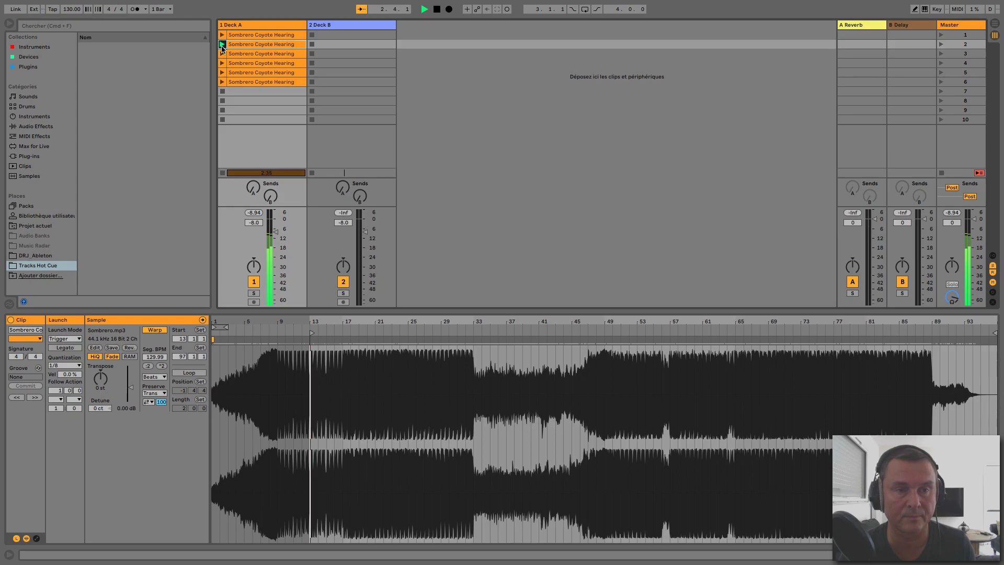
- Set the slot 2 clip's launch mode to Repeat, keeping 1/8 quantization, and launch it to test the repeats
left_click(64, 365)
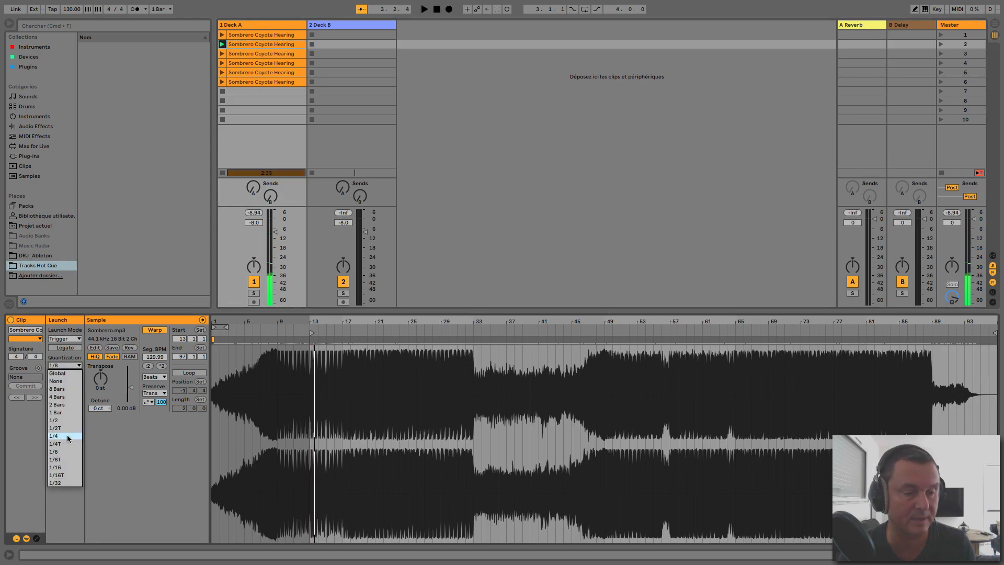
left_click(70, 342)
left_click(70, 341)
left_click(72, 375)
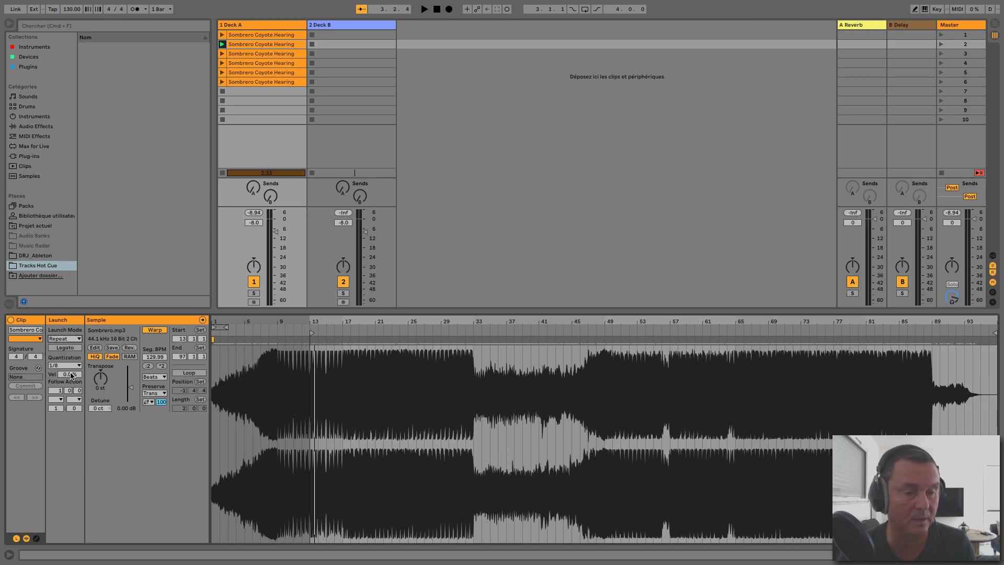
left_click(223, 45)
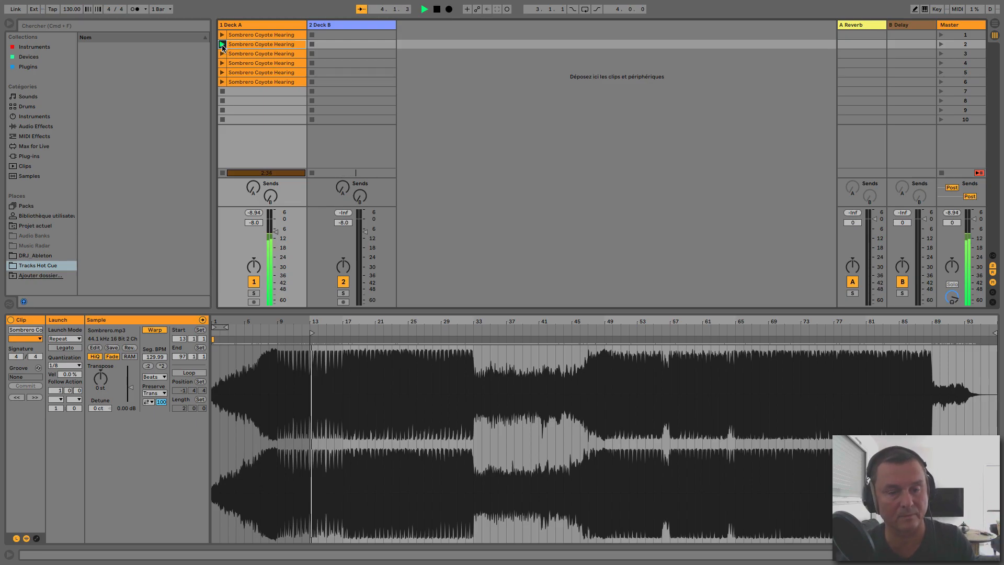
- Set the Deck A slot 3 clip to 1/4 quantization and Repeat launch mode, and launch it to test the repeats
left_click(280, 54)
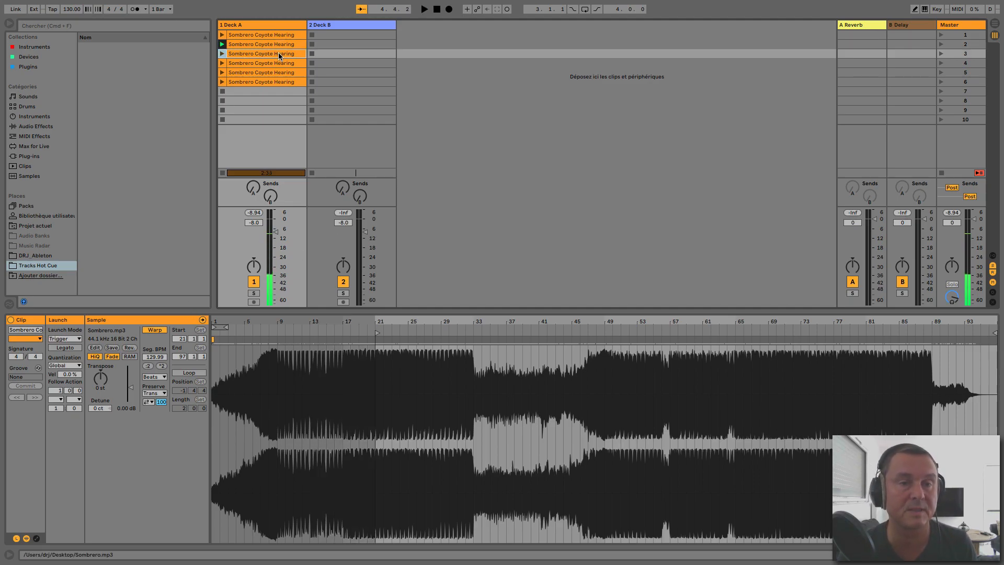
left_click(222, 54)
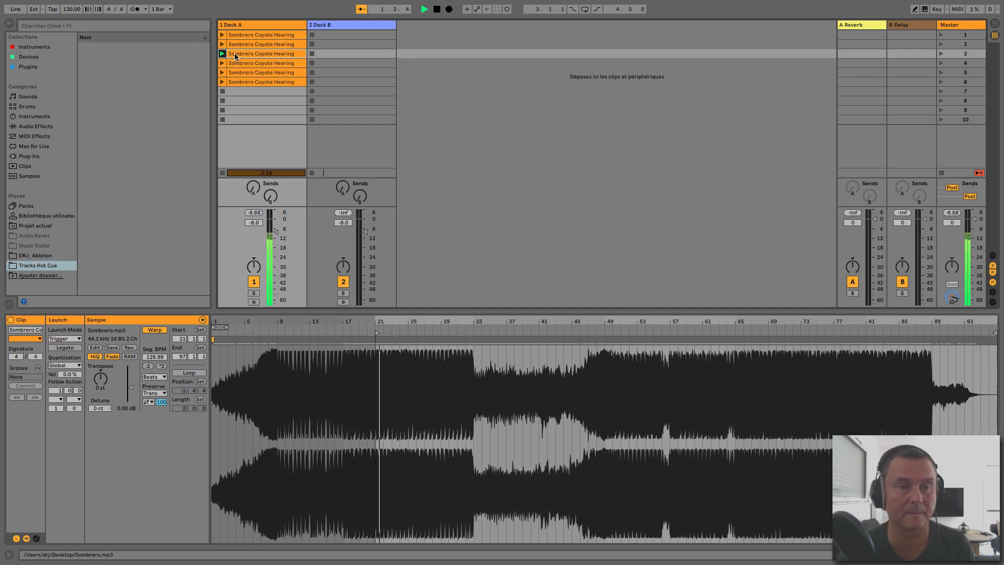
left_click(74, 366)
left_click(61, 440)
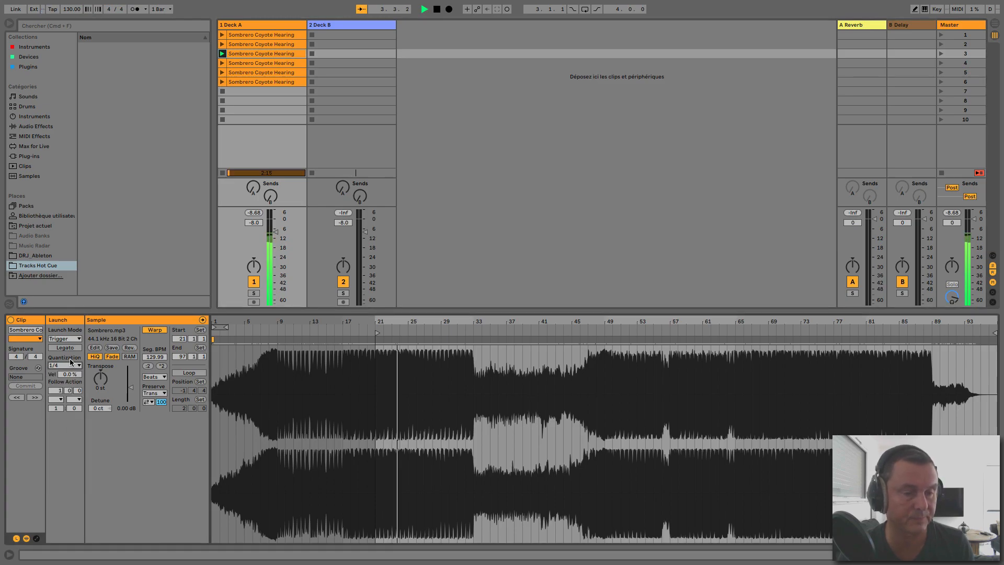
left_click(67, 339)
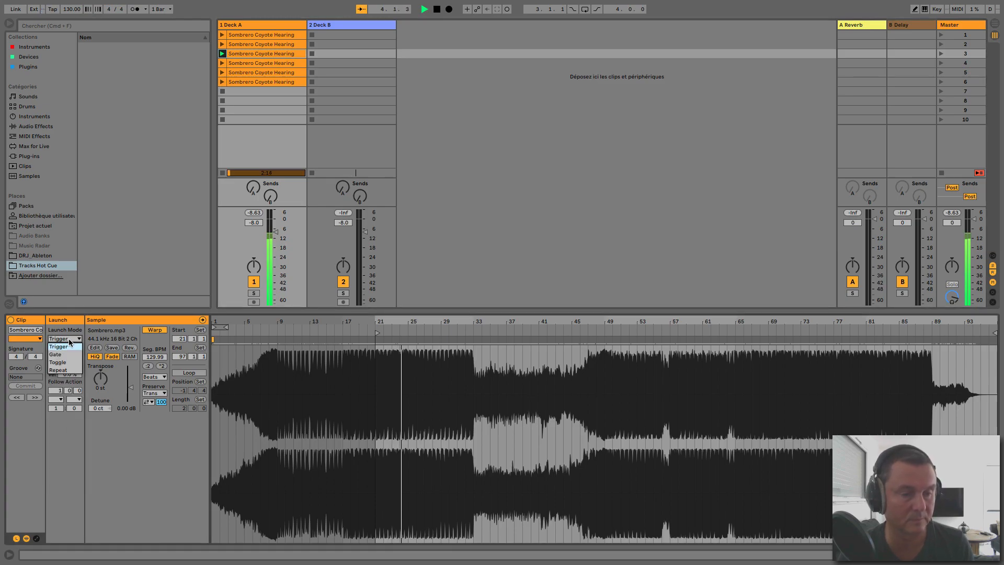
left_click(58, 370)
left_click(221, 53)
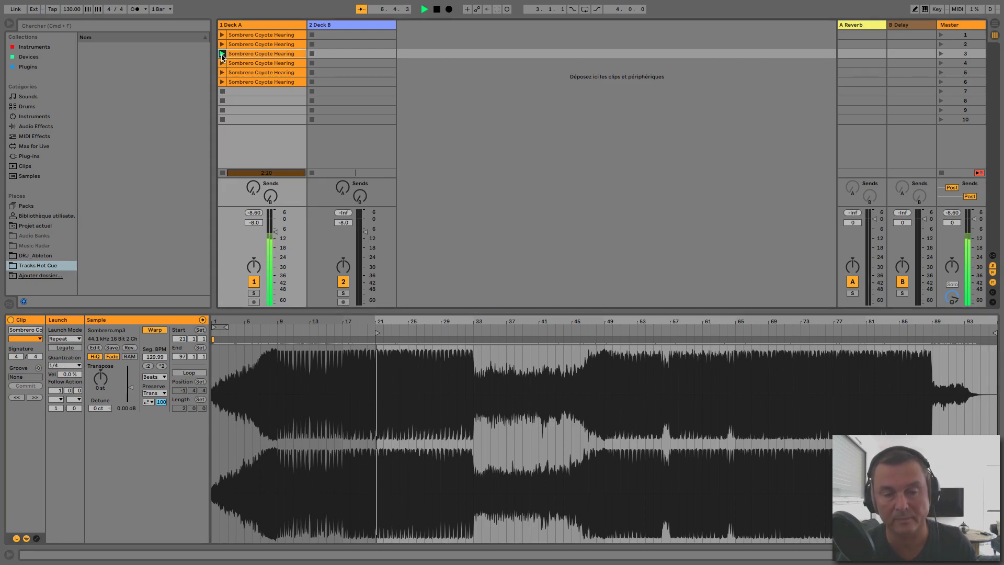
- Alternate between launching the slot 3 and slot 4 clips, stop playback, and look over the slot 5 and 6 clips
left_click(222, 63)
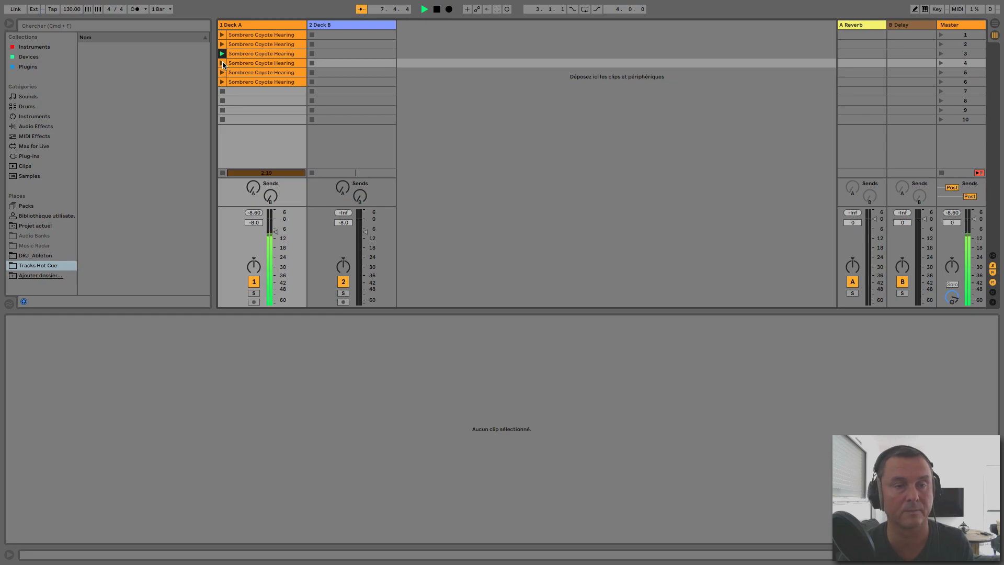
left_click(222, 54)
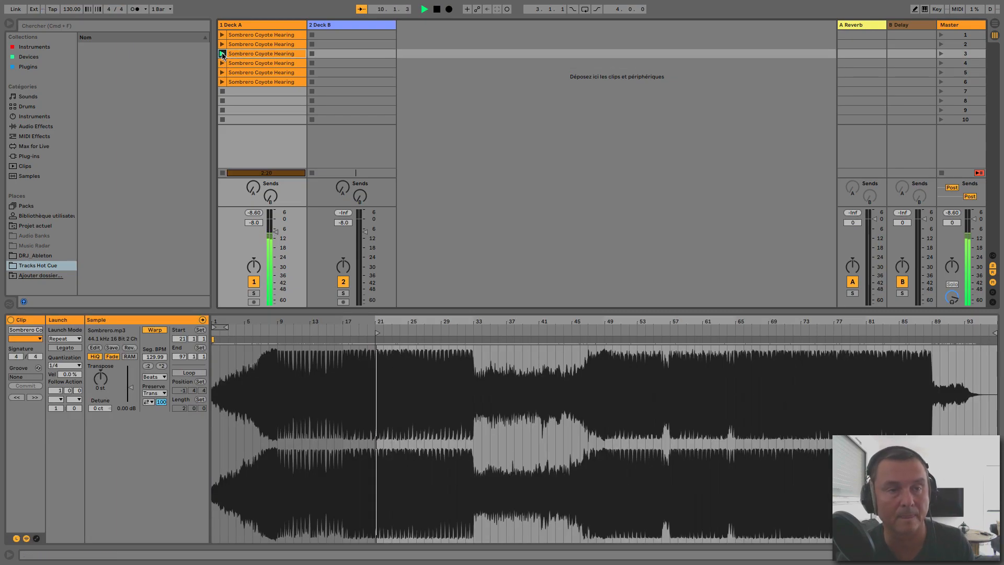
left_click(222, 63)
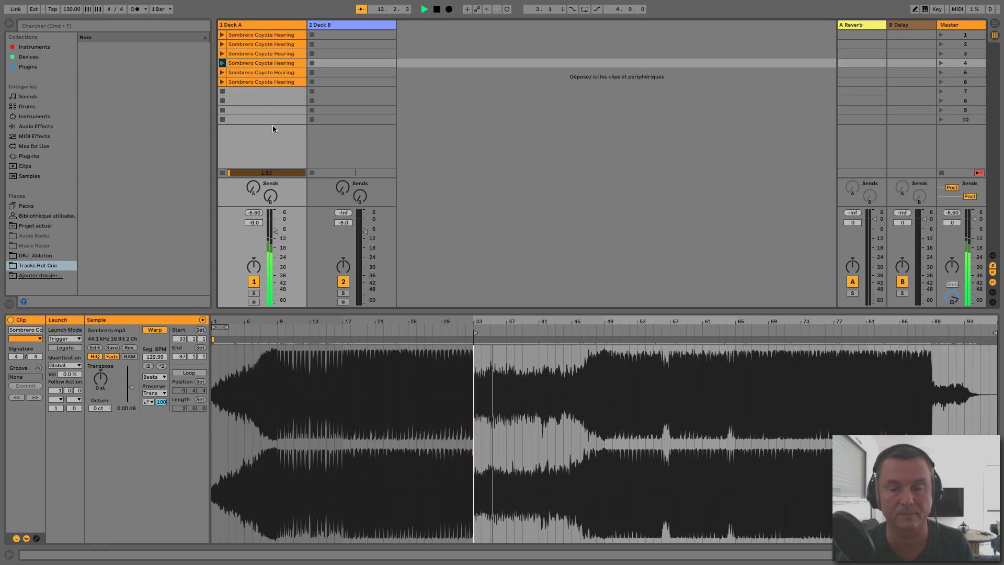
key("space")
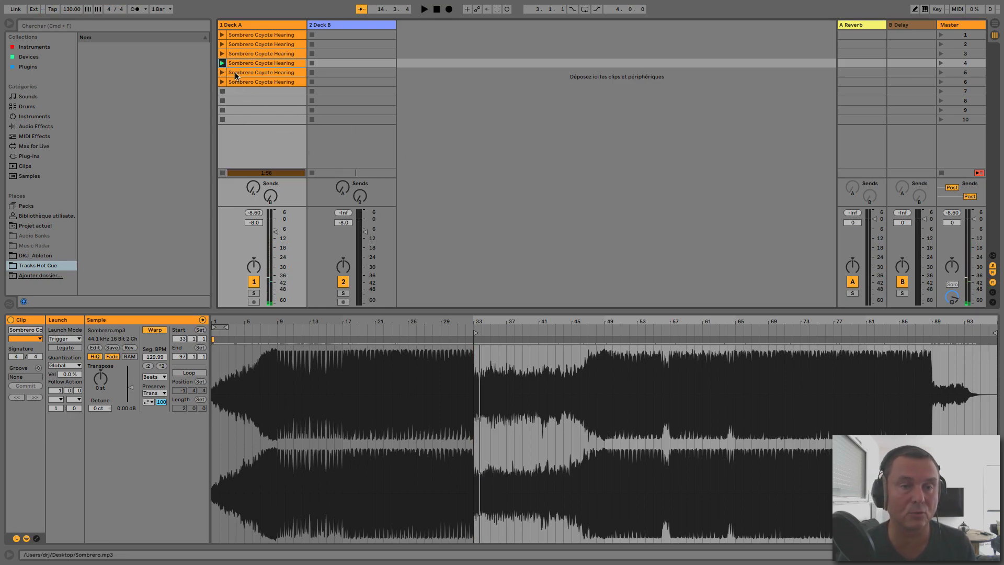
left_click(237, 73)
left_click(236, 82)
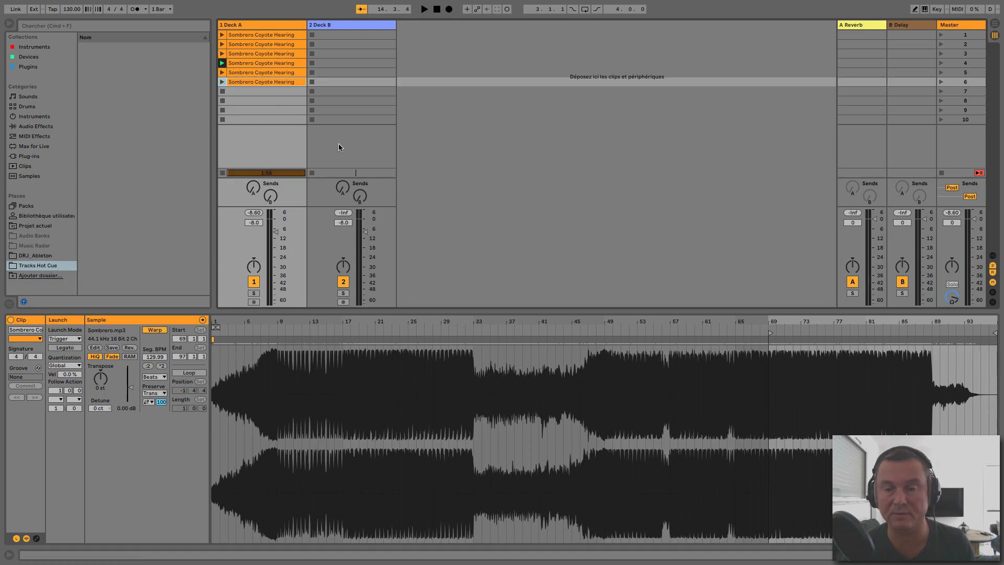
- Save all six Deck A clips together into the Tracks Hot Cue folder as a set named Sombrero
left_click(250, 33)
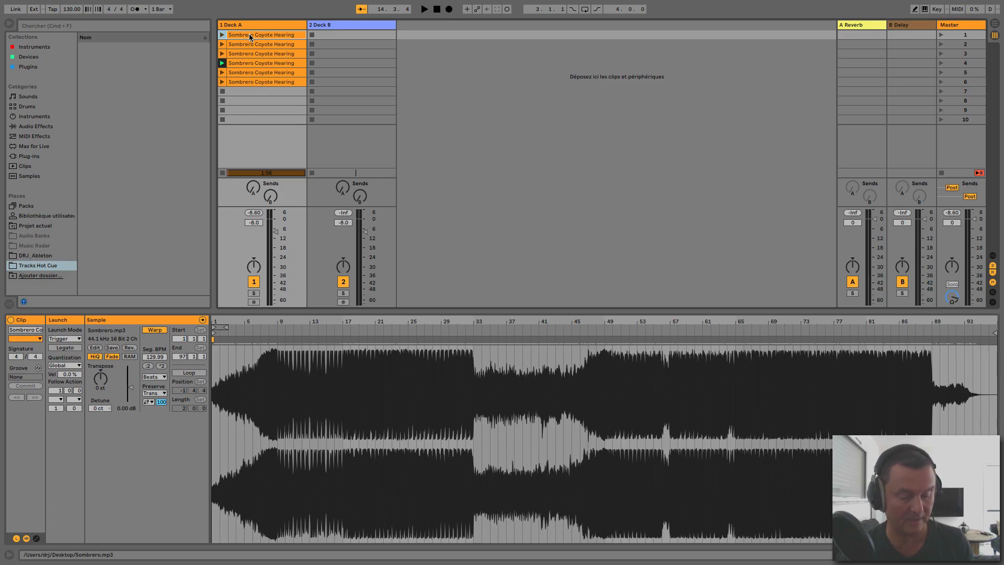
key("shift")
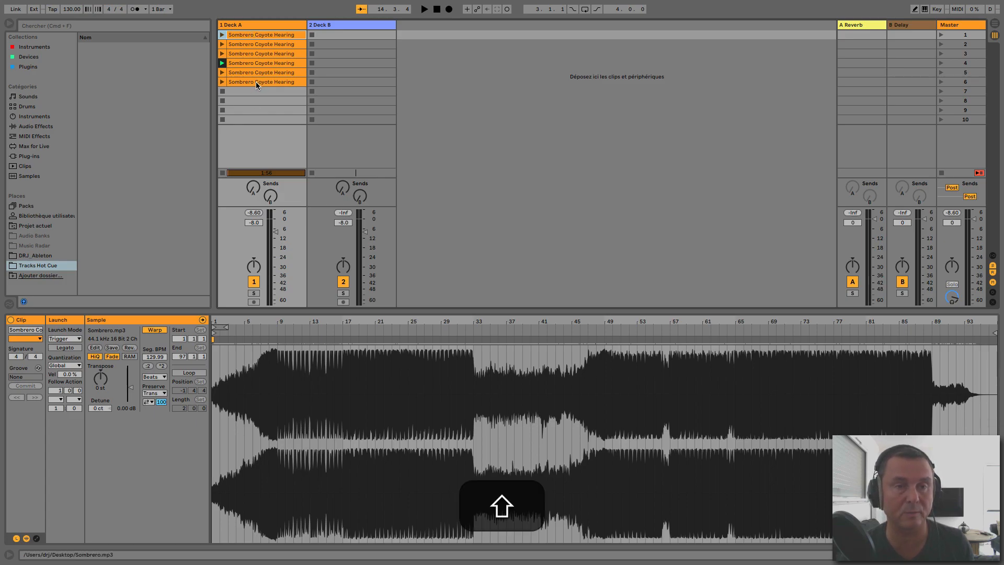
left_click(249, 37, "shift")
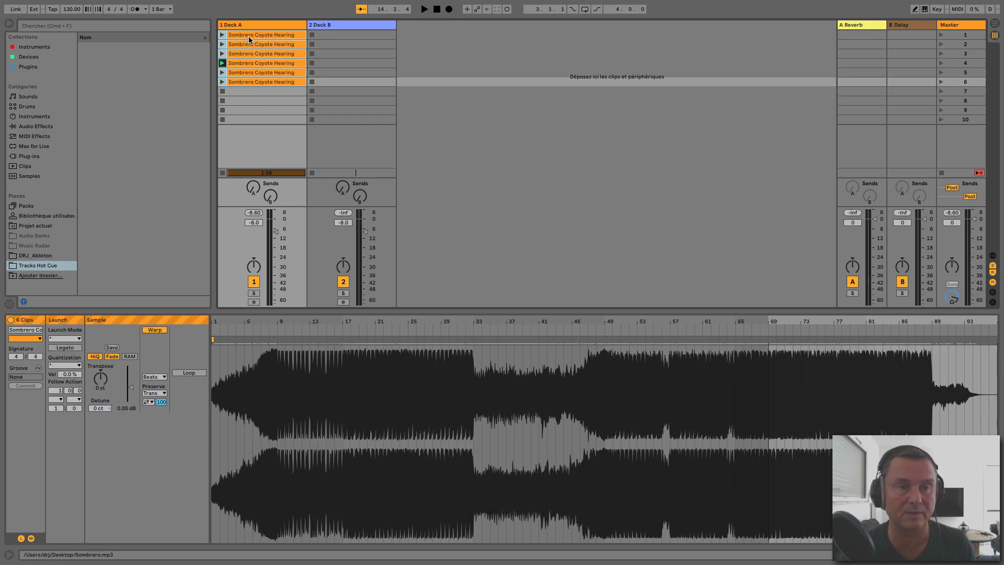
left_click(45, 266)
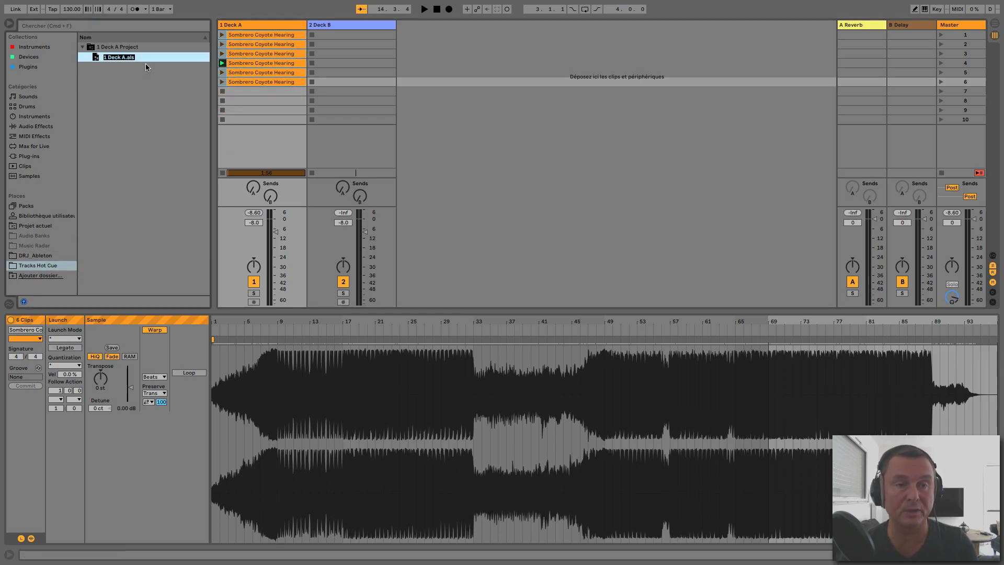
type("Sombrero")
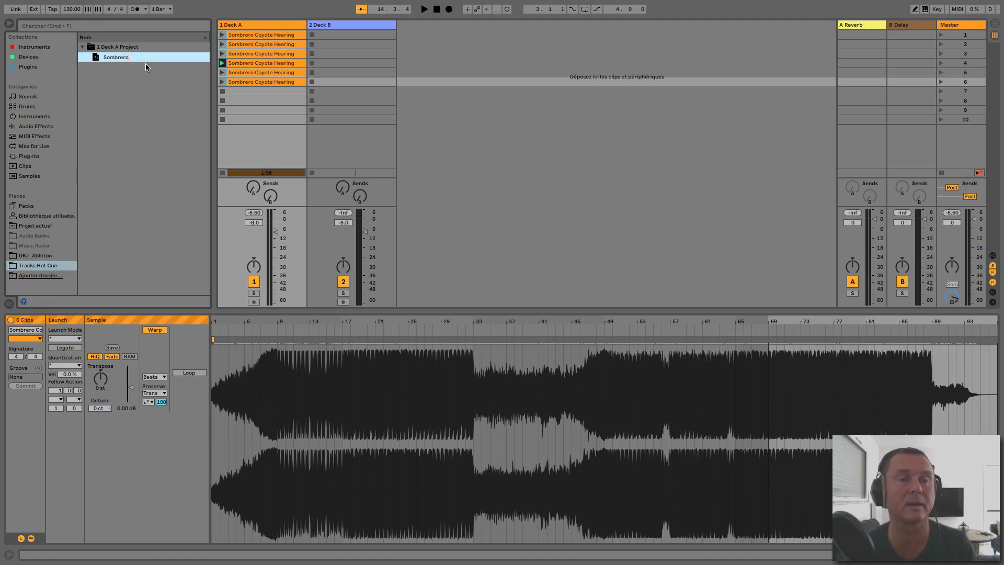
key("Return")
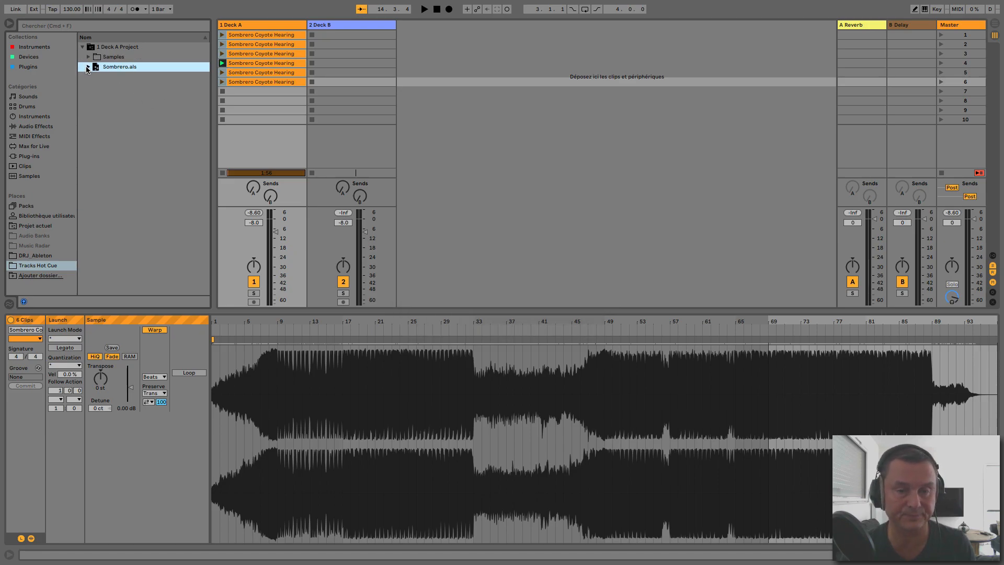
- Inspect the tracks and clips stored in Sombrero.als and the contents of the project's Samples folder
left_click(87, 67)
left_click(95, 77)
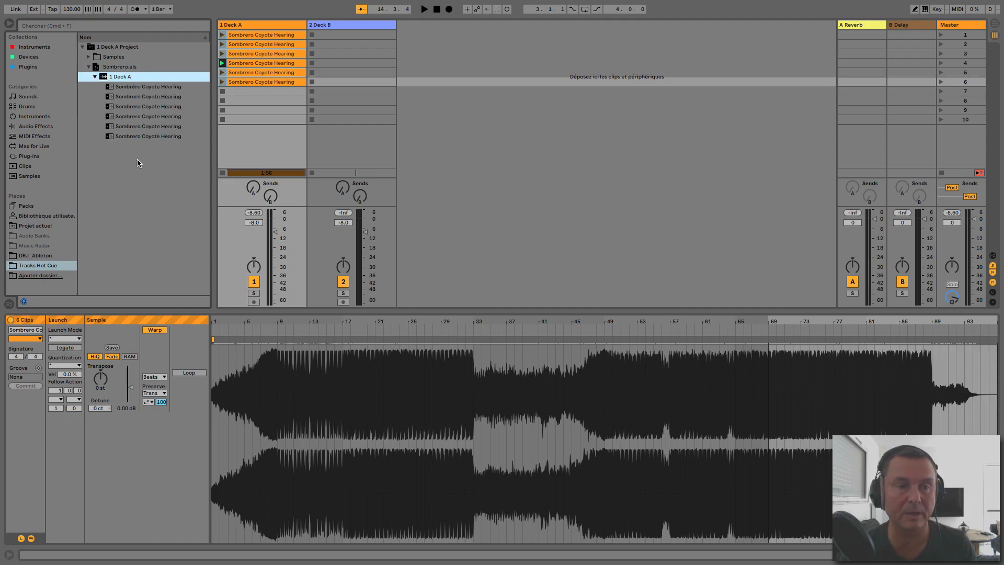
left_click(88, 67)
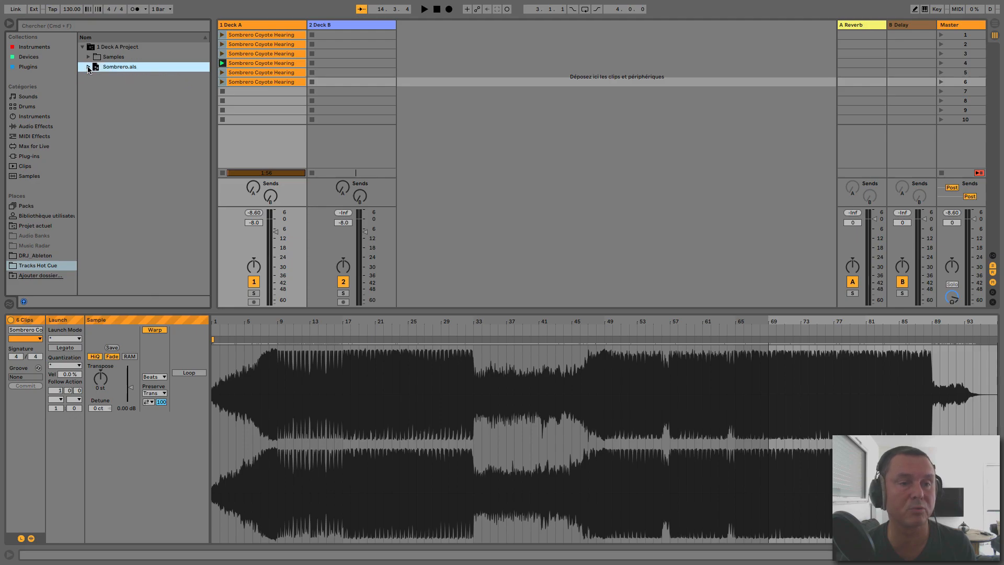
left_click(88, 57)
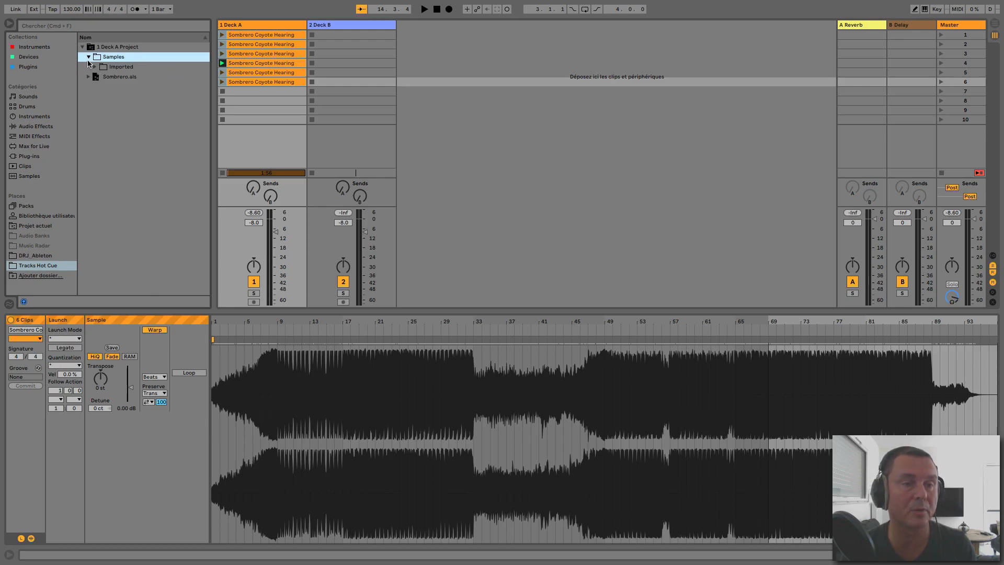
- Load Sombrero.als onto Deck B starting at slot 9, and check each loaded clip's start point and launch settings
left_click_drag(98, 78, 353, 123)
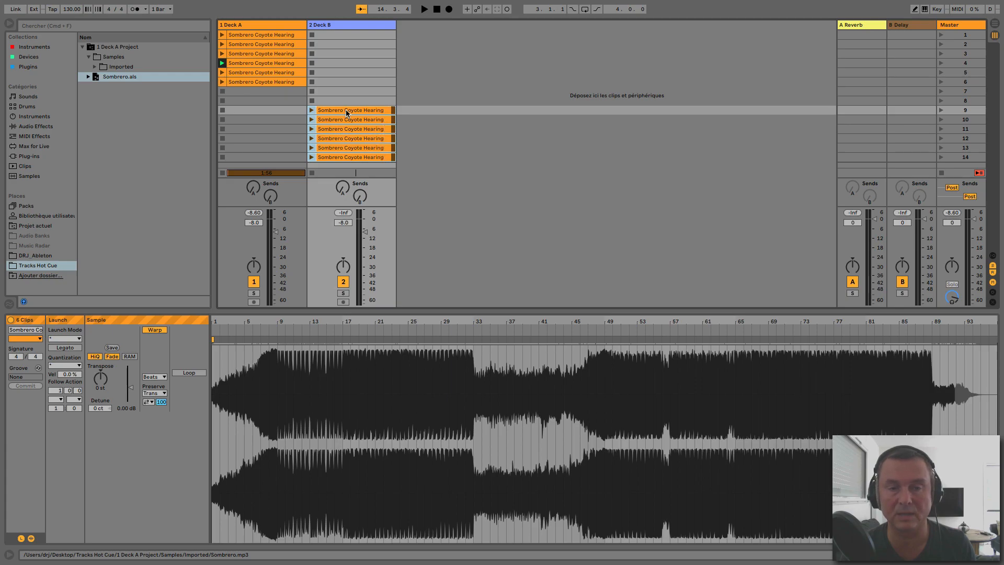
left_click(345, 113)
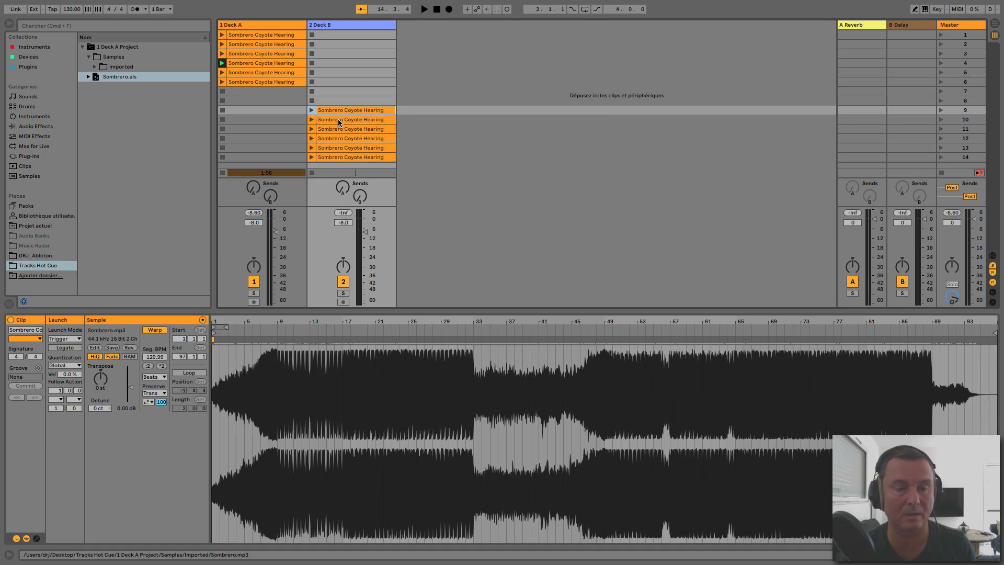
left_click(337, 118)
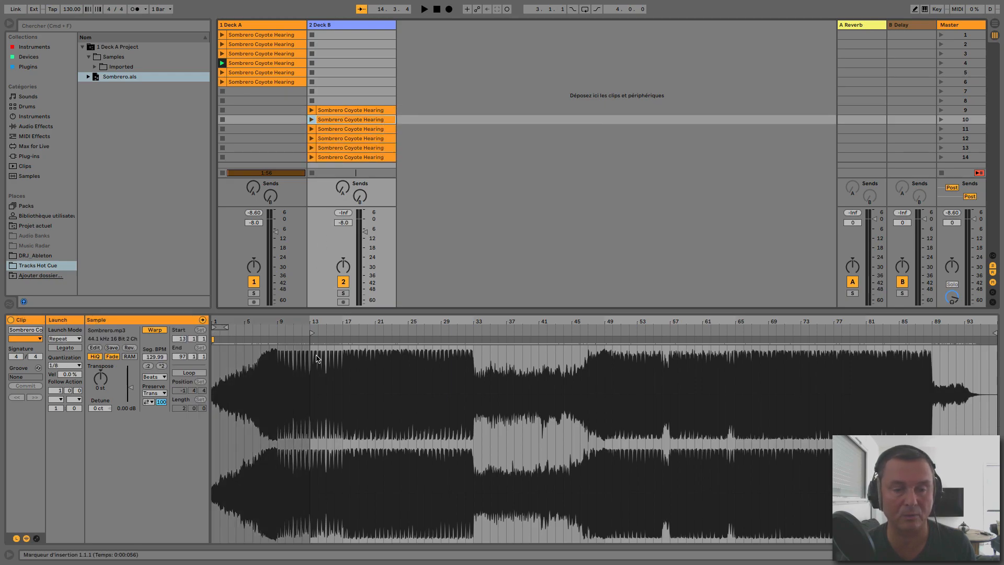
left_click(358, 130)
left_click(353, 139)
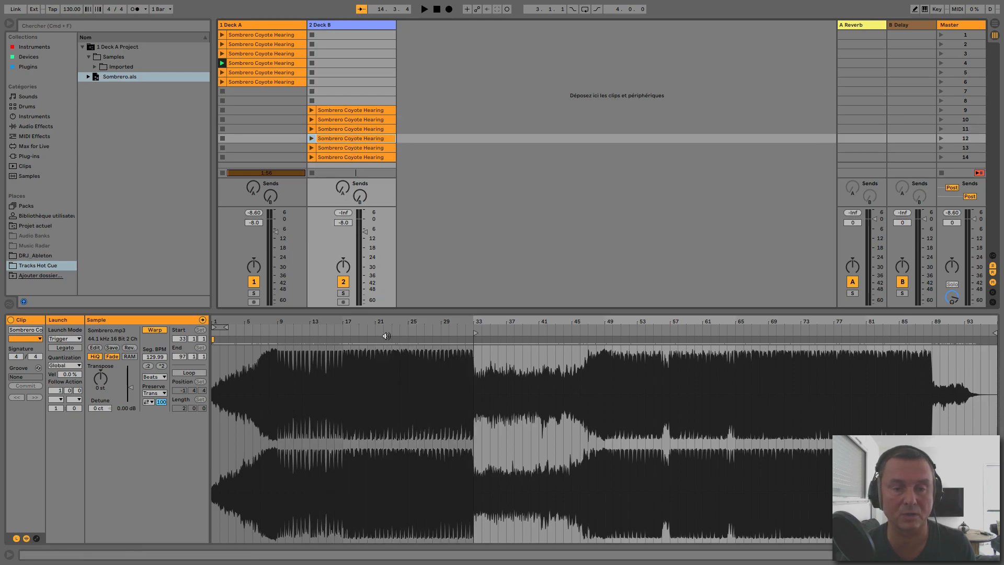
left_click(376, 149)
left_click(377, 155)
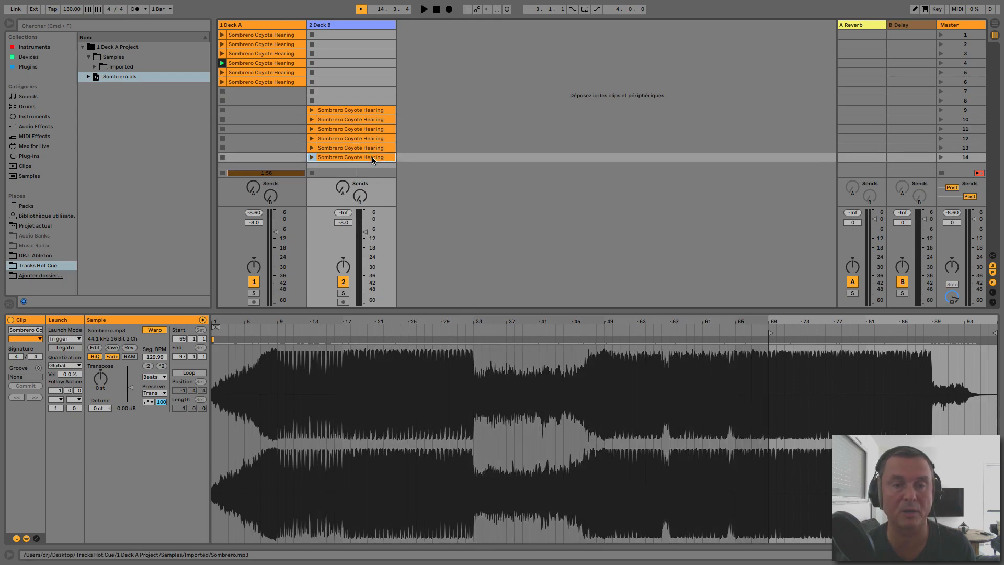